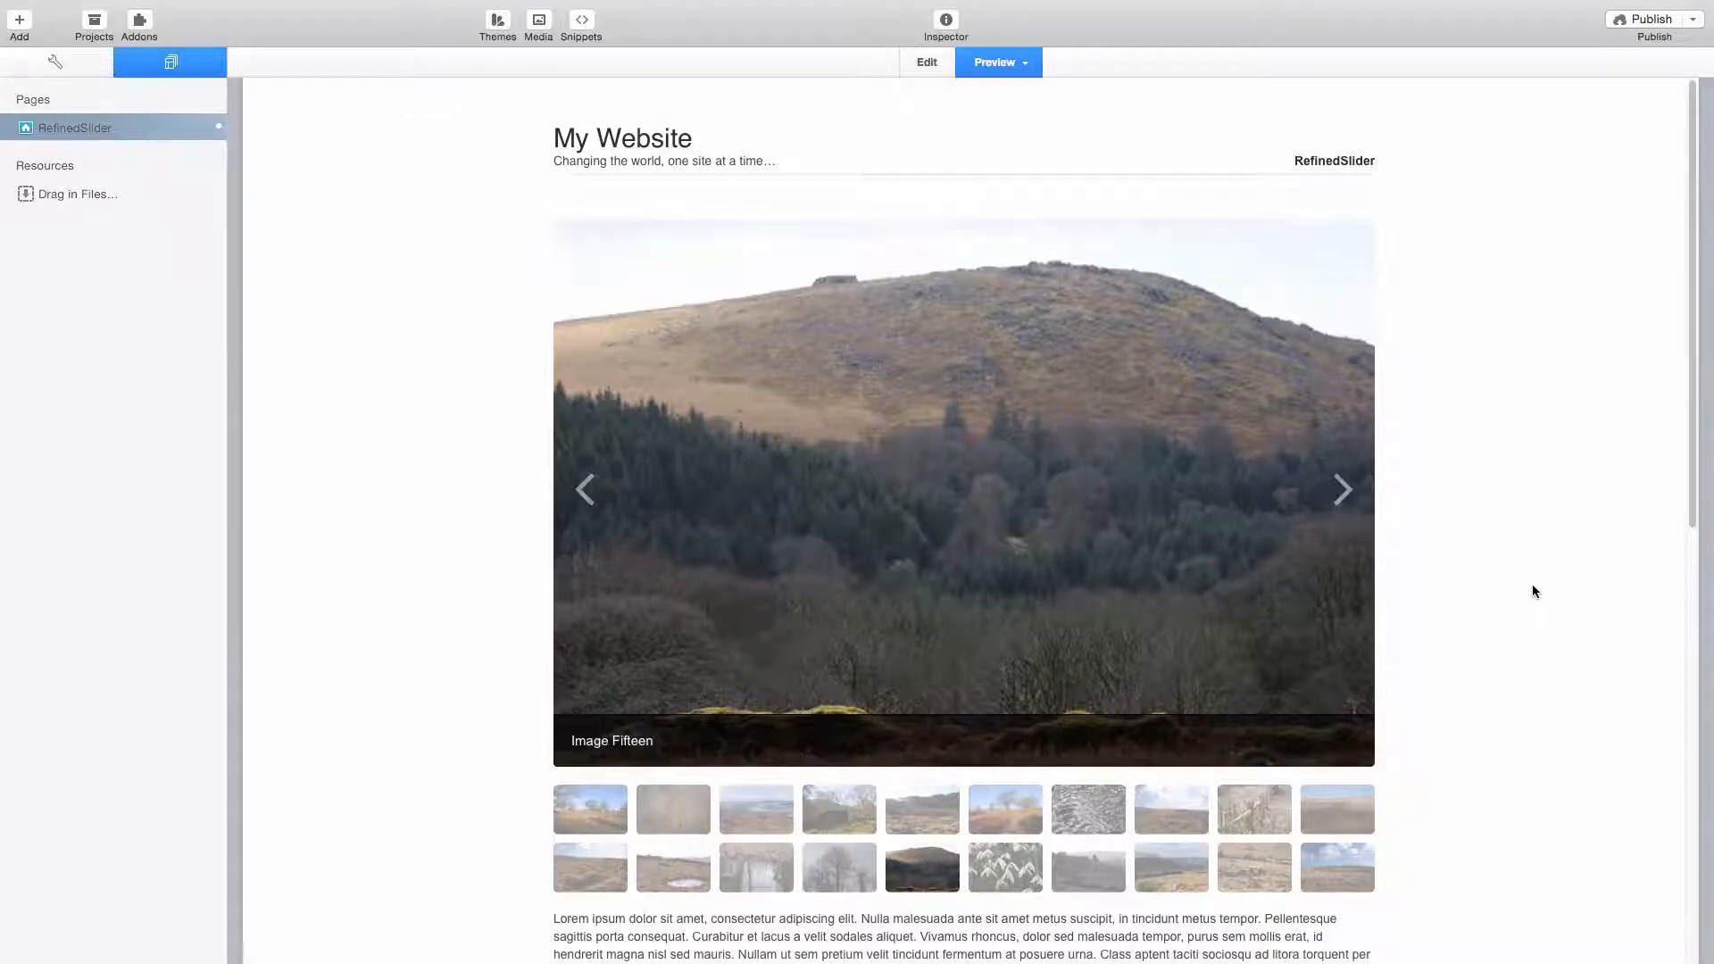
# - Look through the previewed page with the image slider, its thumbnails and the text below
pyautogui.scroll(-10, 1533, 591)
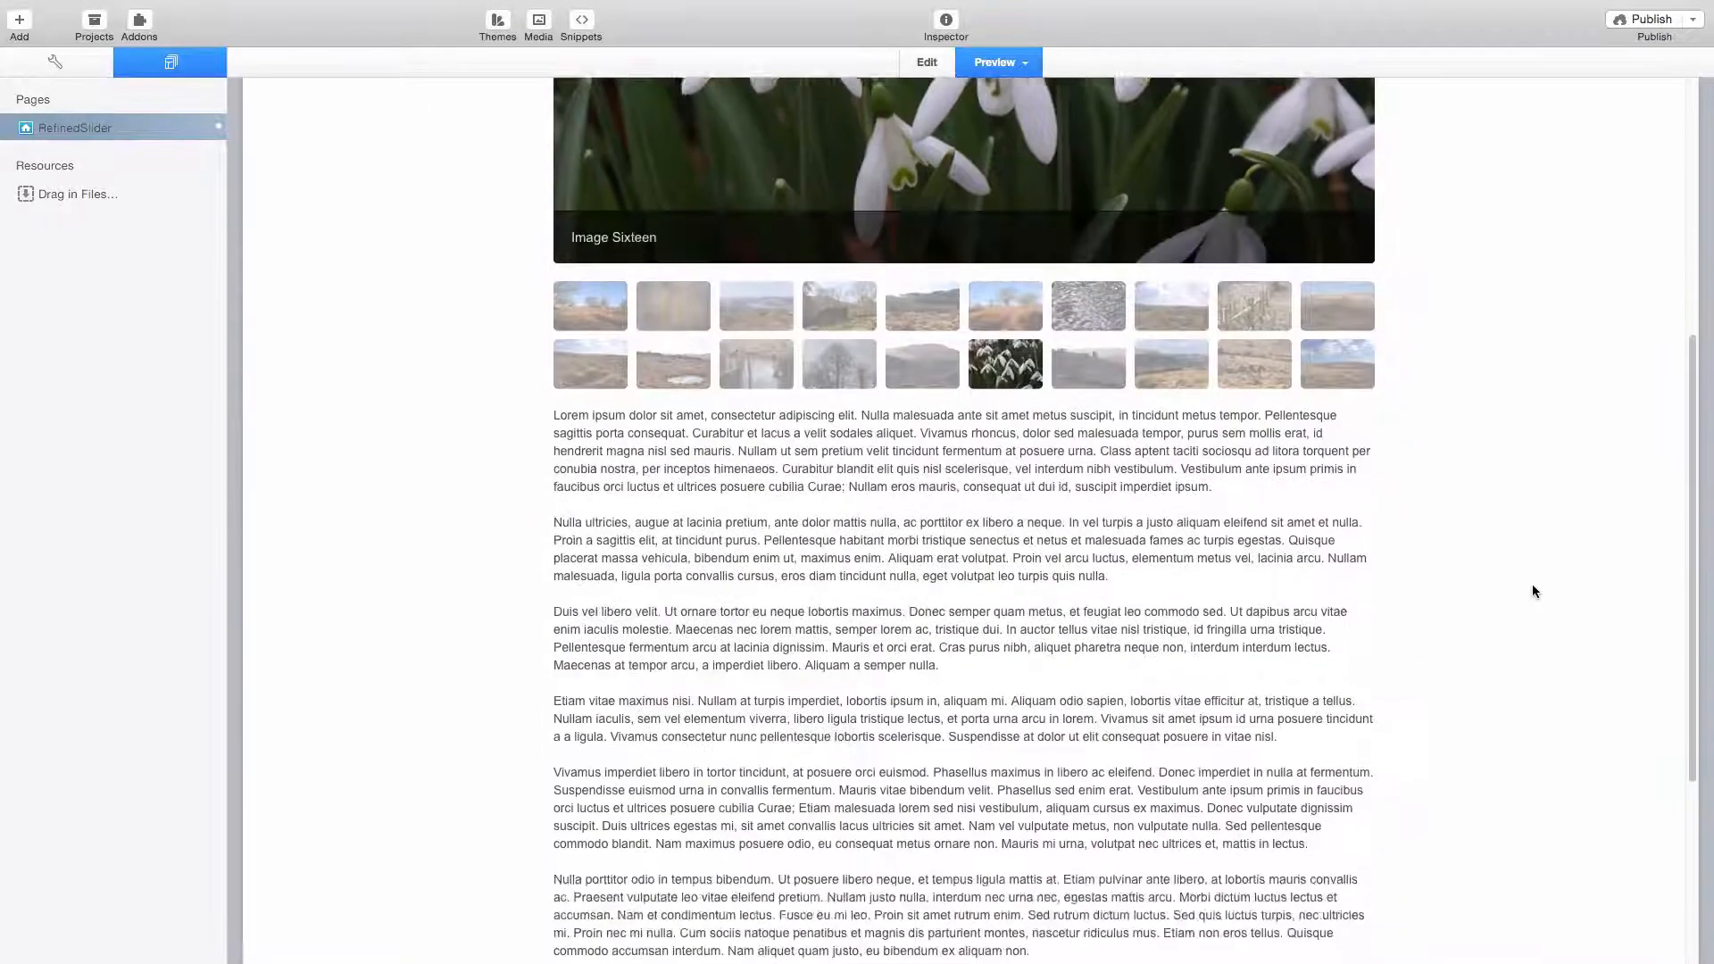
pyautogui.scroll(5, 1393, 555)
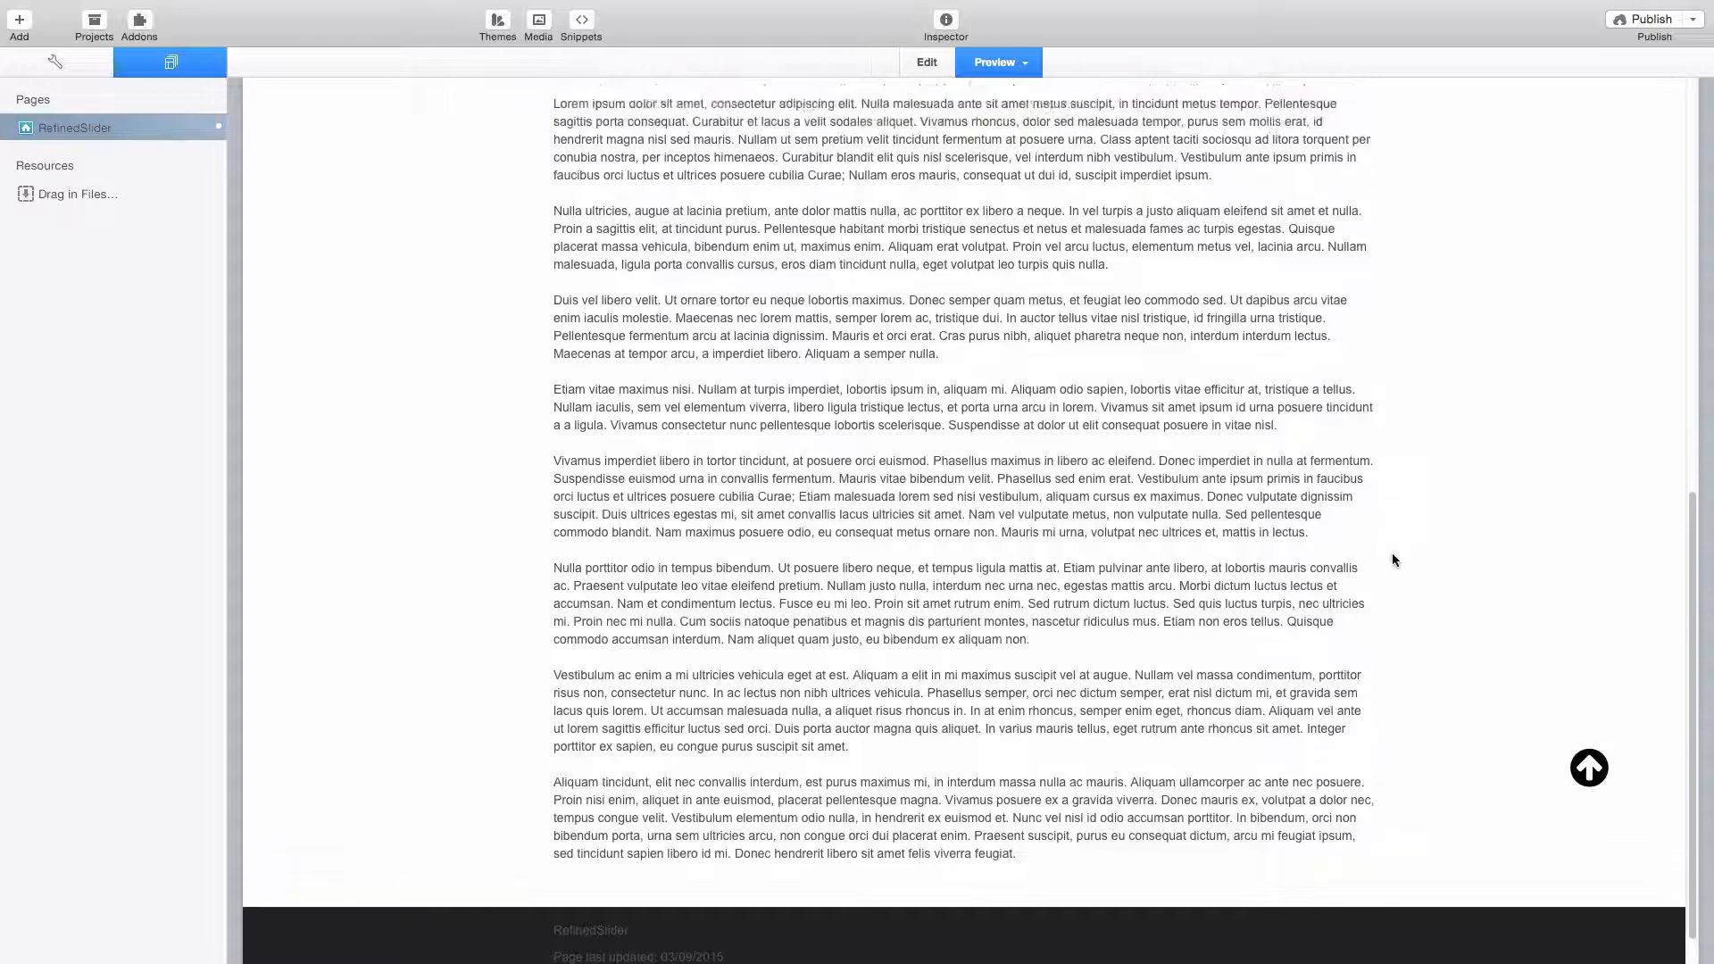
pyautogui.scroll(5, 1408, 557)
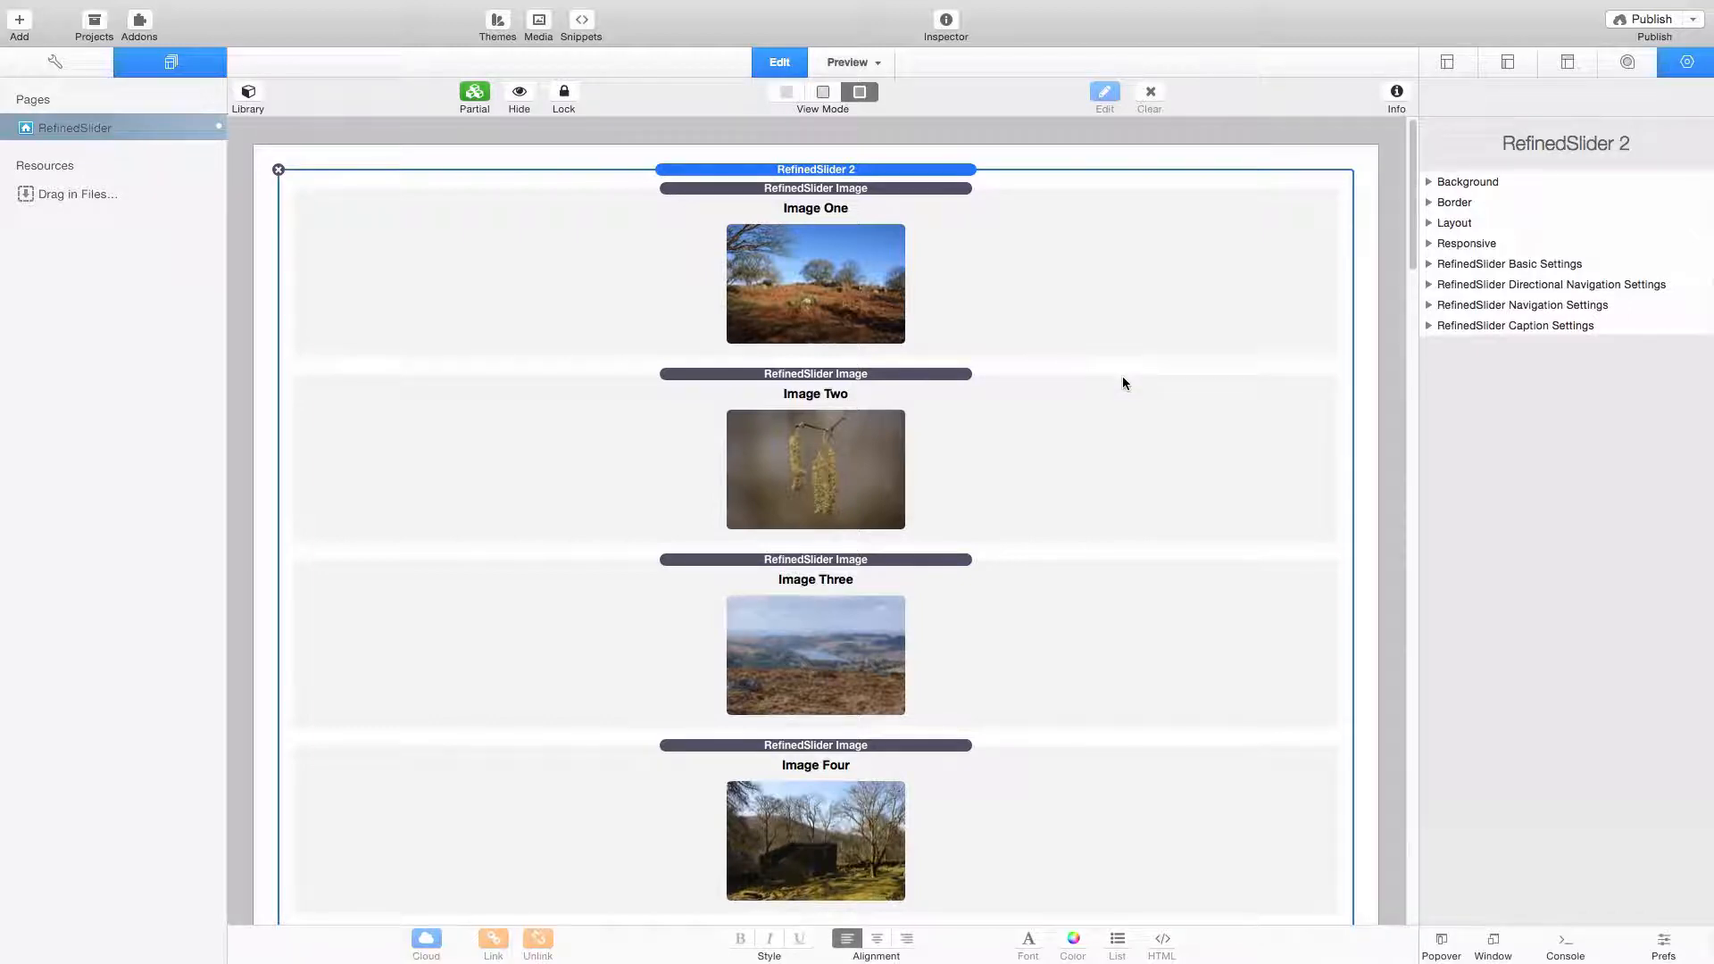
# - Review the slider's list of image items and inspect the settings of Image One, Image Two and Image Three
pyautogui.scroll(-15, 1122, 382)
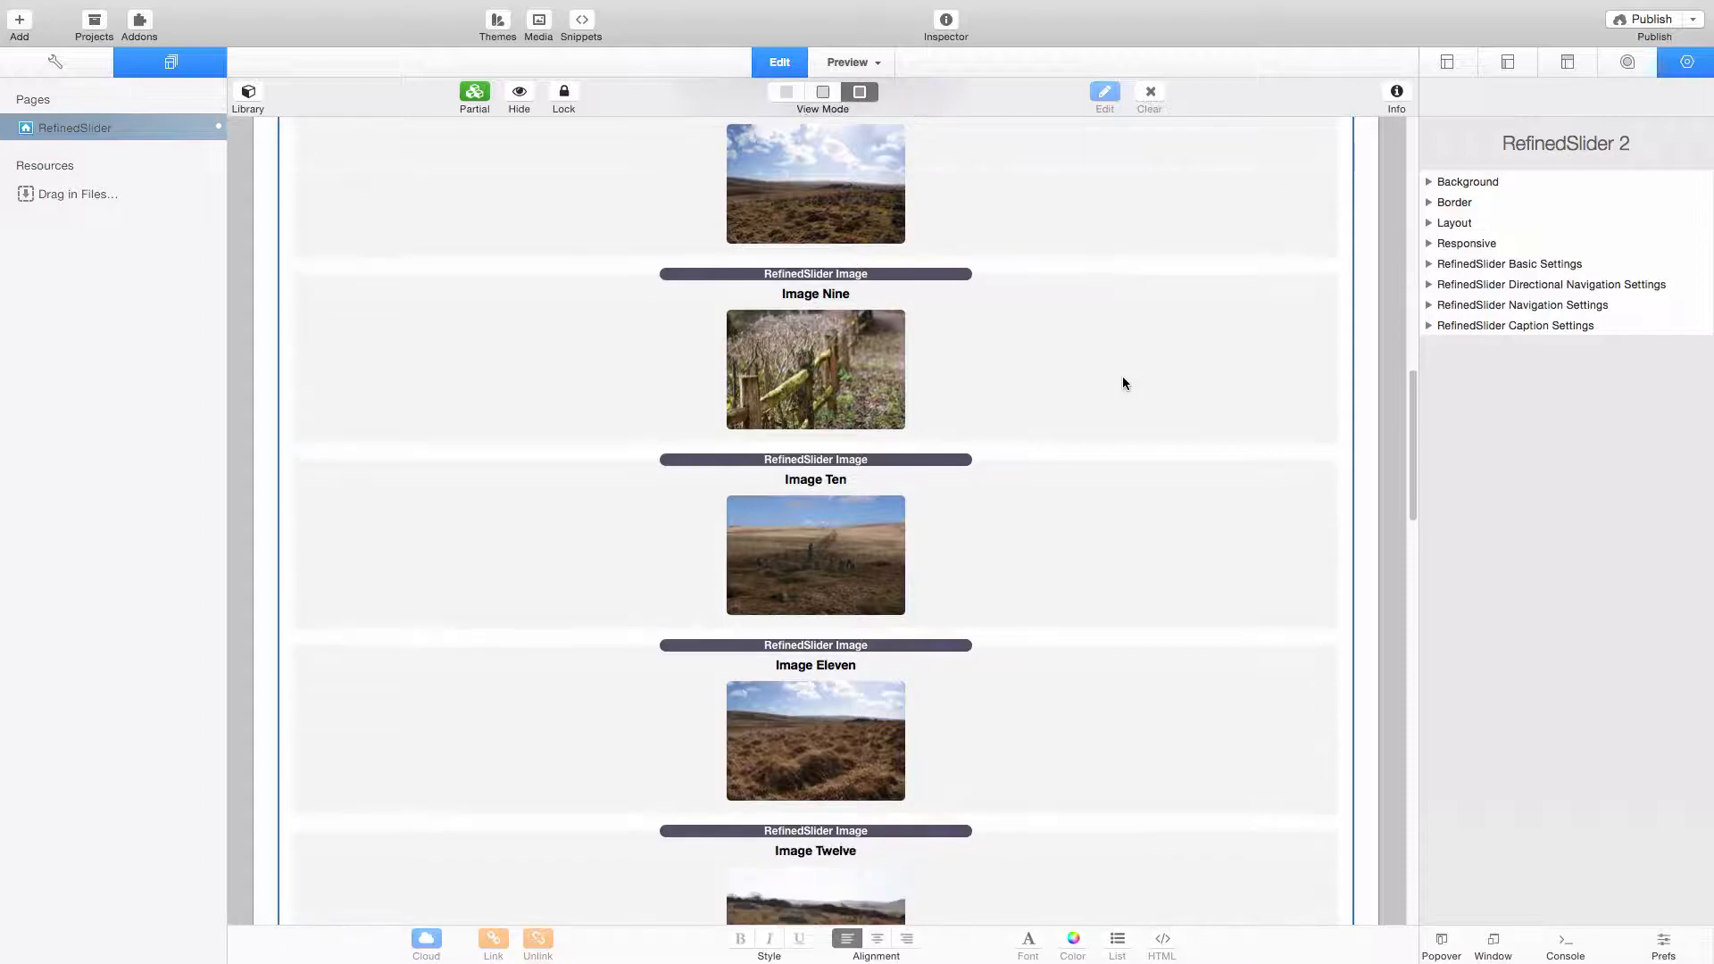
pyautogui.scroll(-20, 1123, 382)
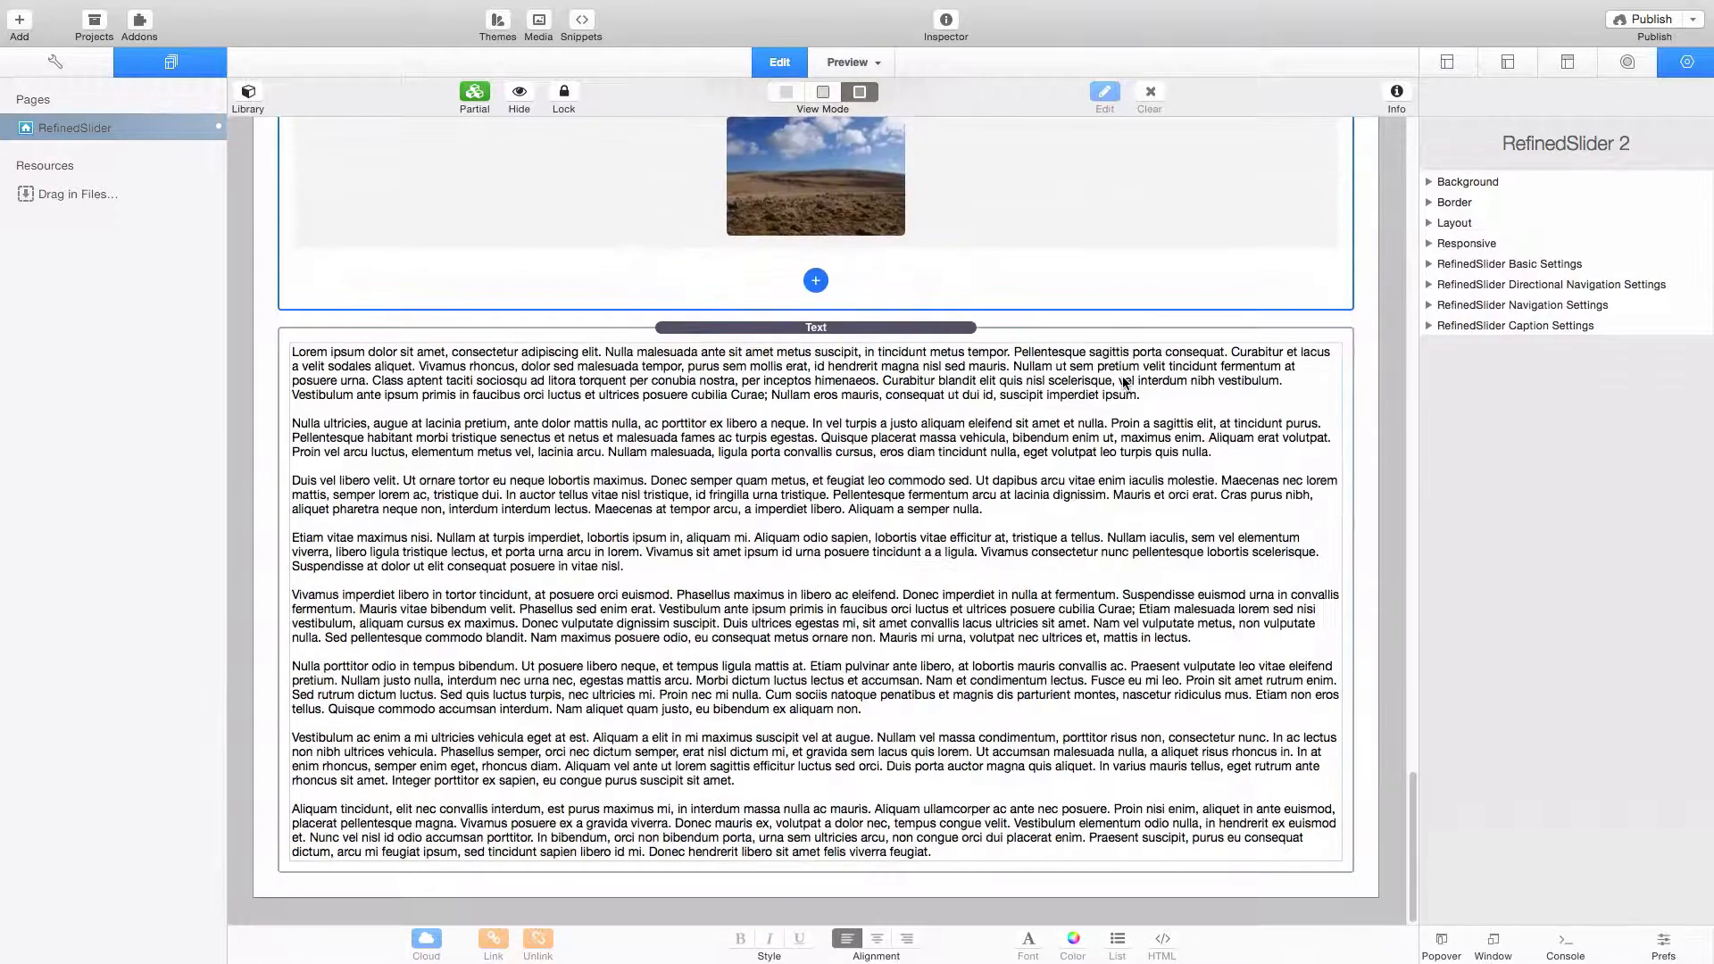
pyautogui.scroll(15, 1122, 382)
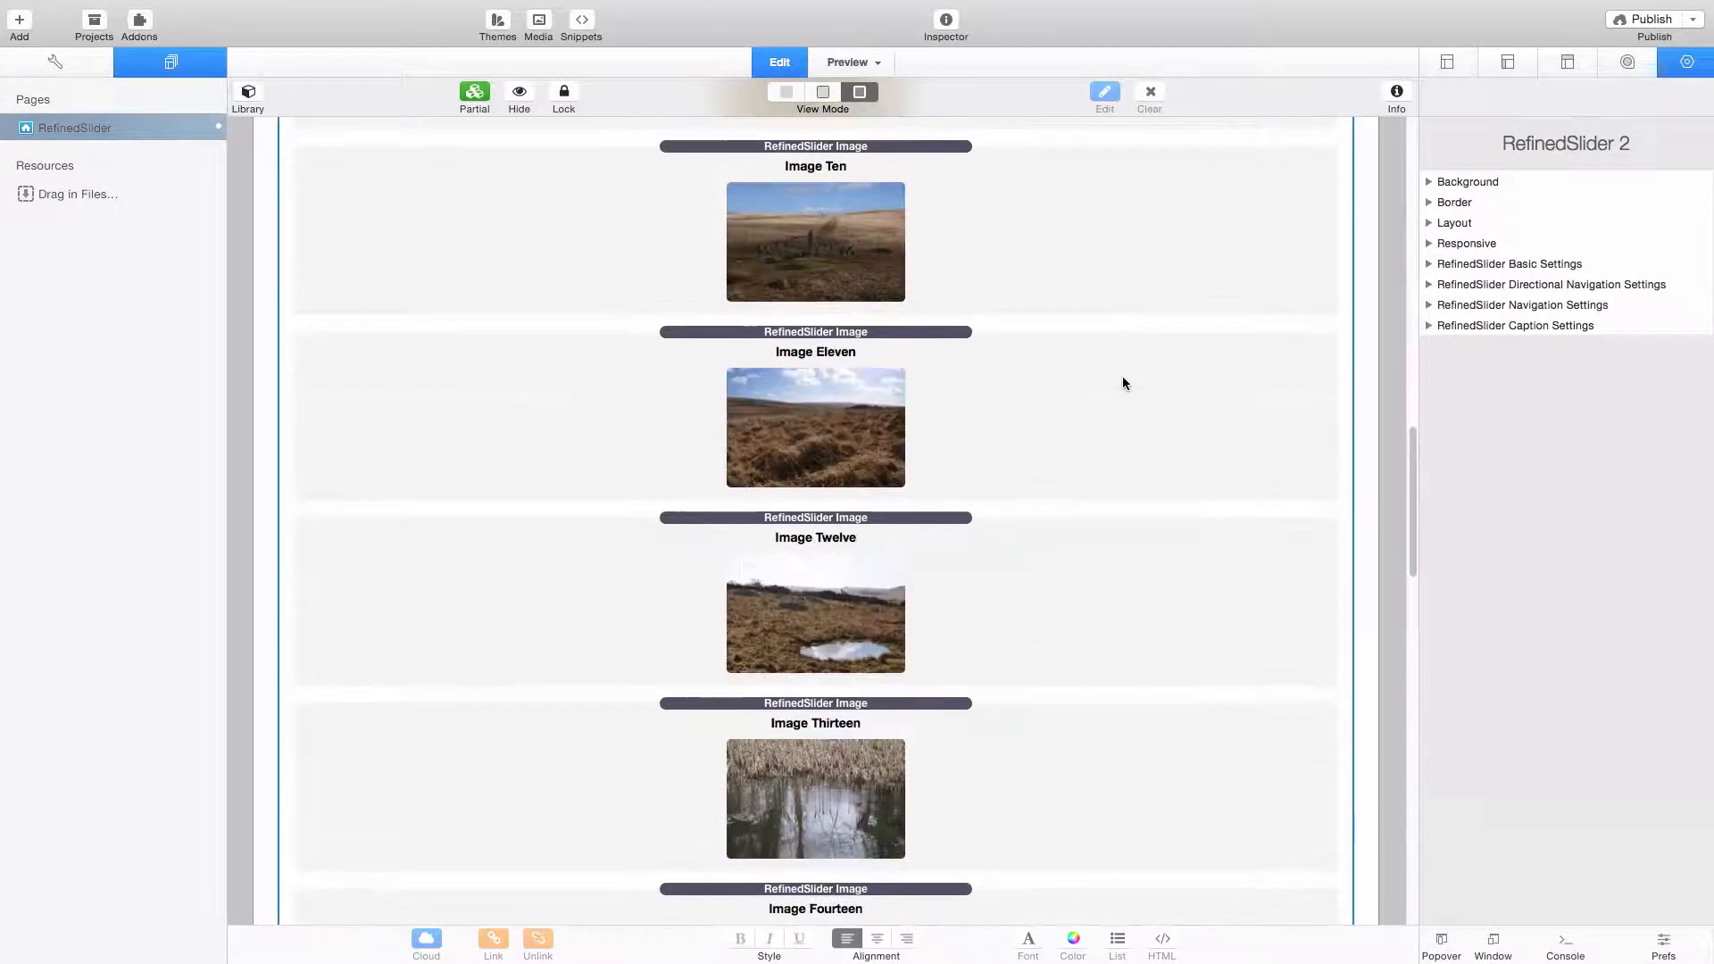
pyautogui.scroll(20, 1121, 383)
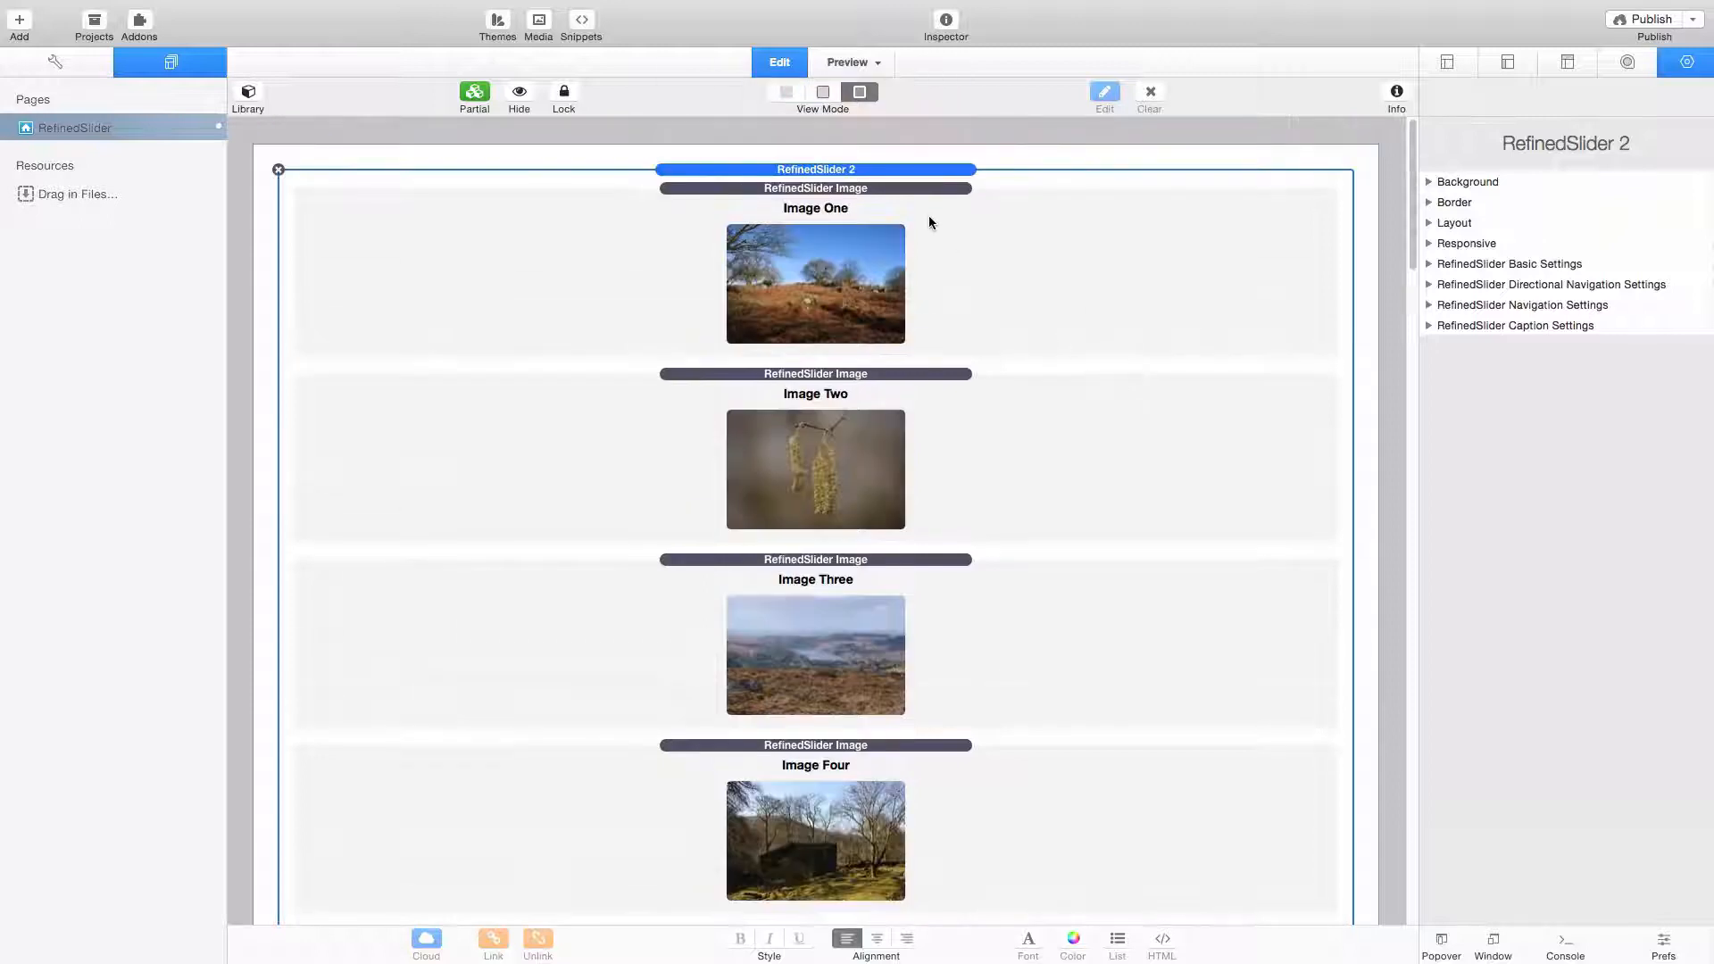
pyautogui.click(925, 190)
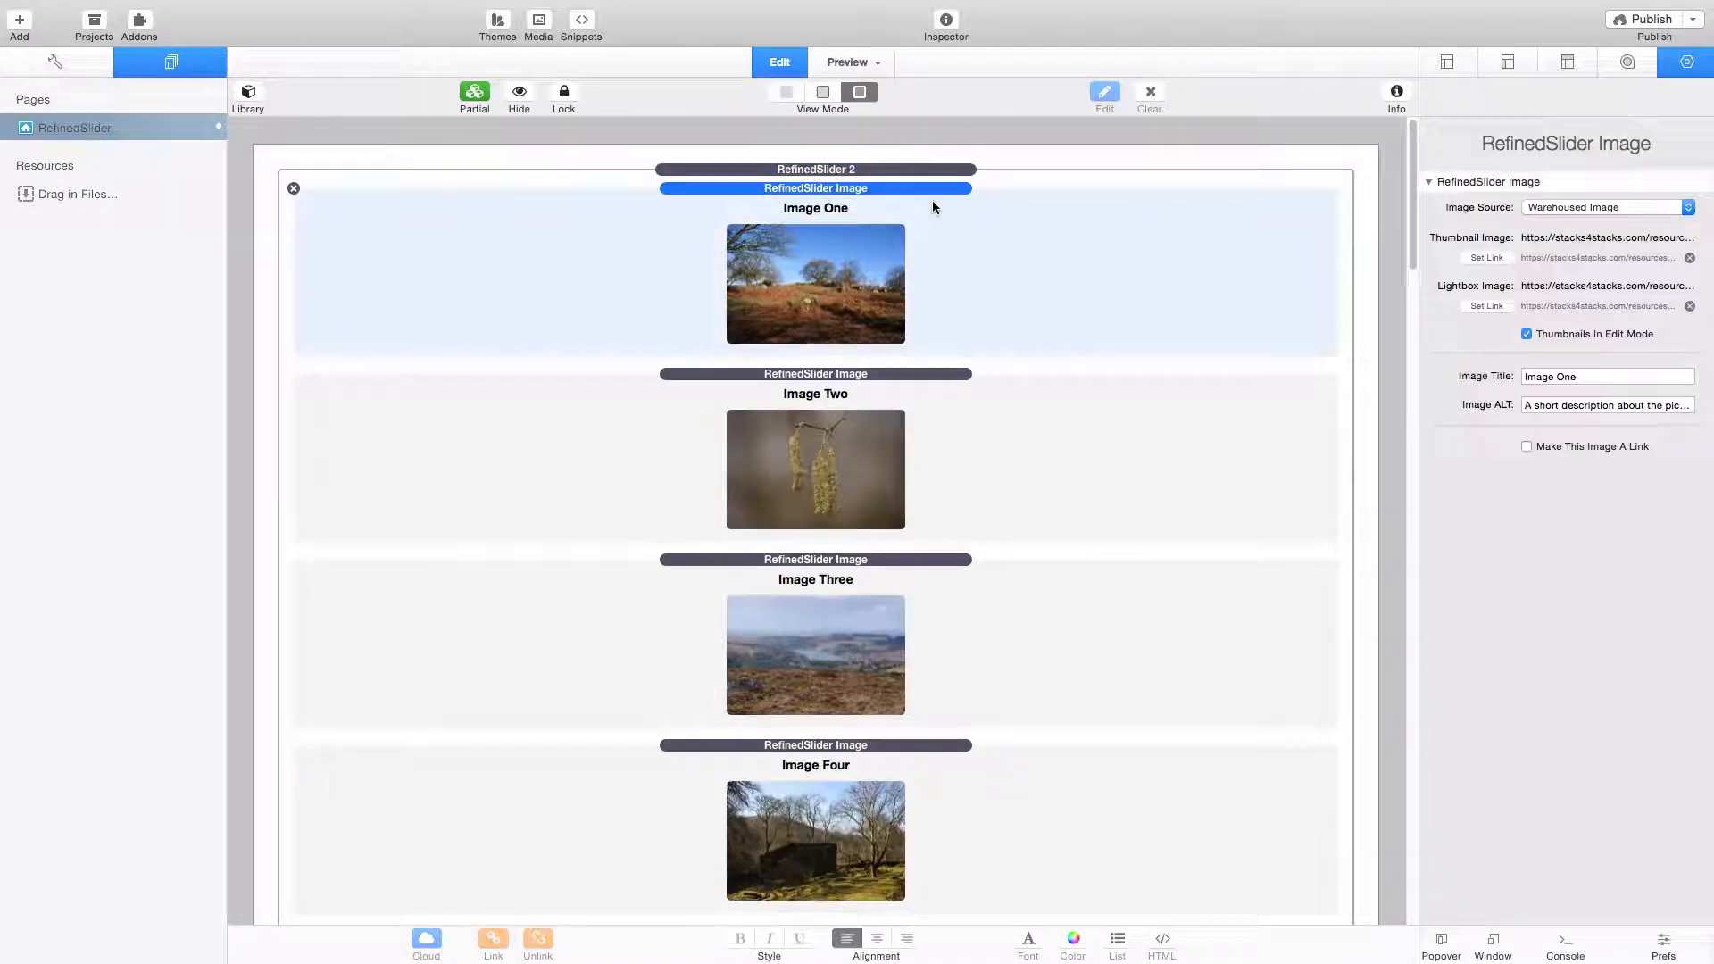
pyautogui.click(949, 374)
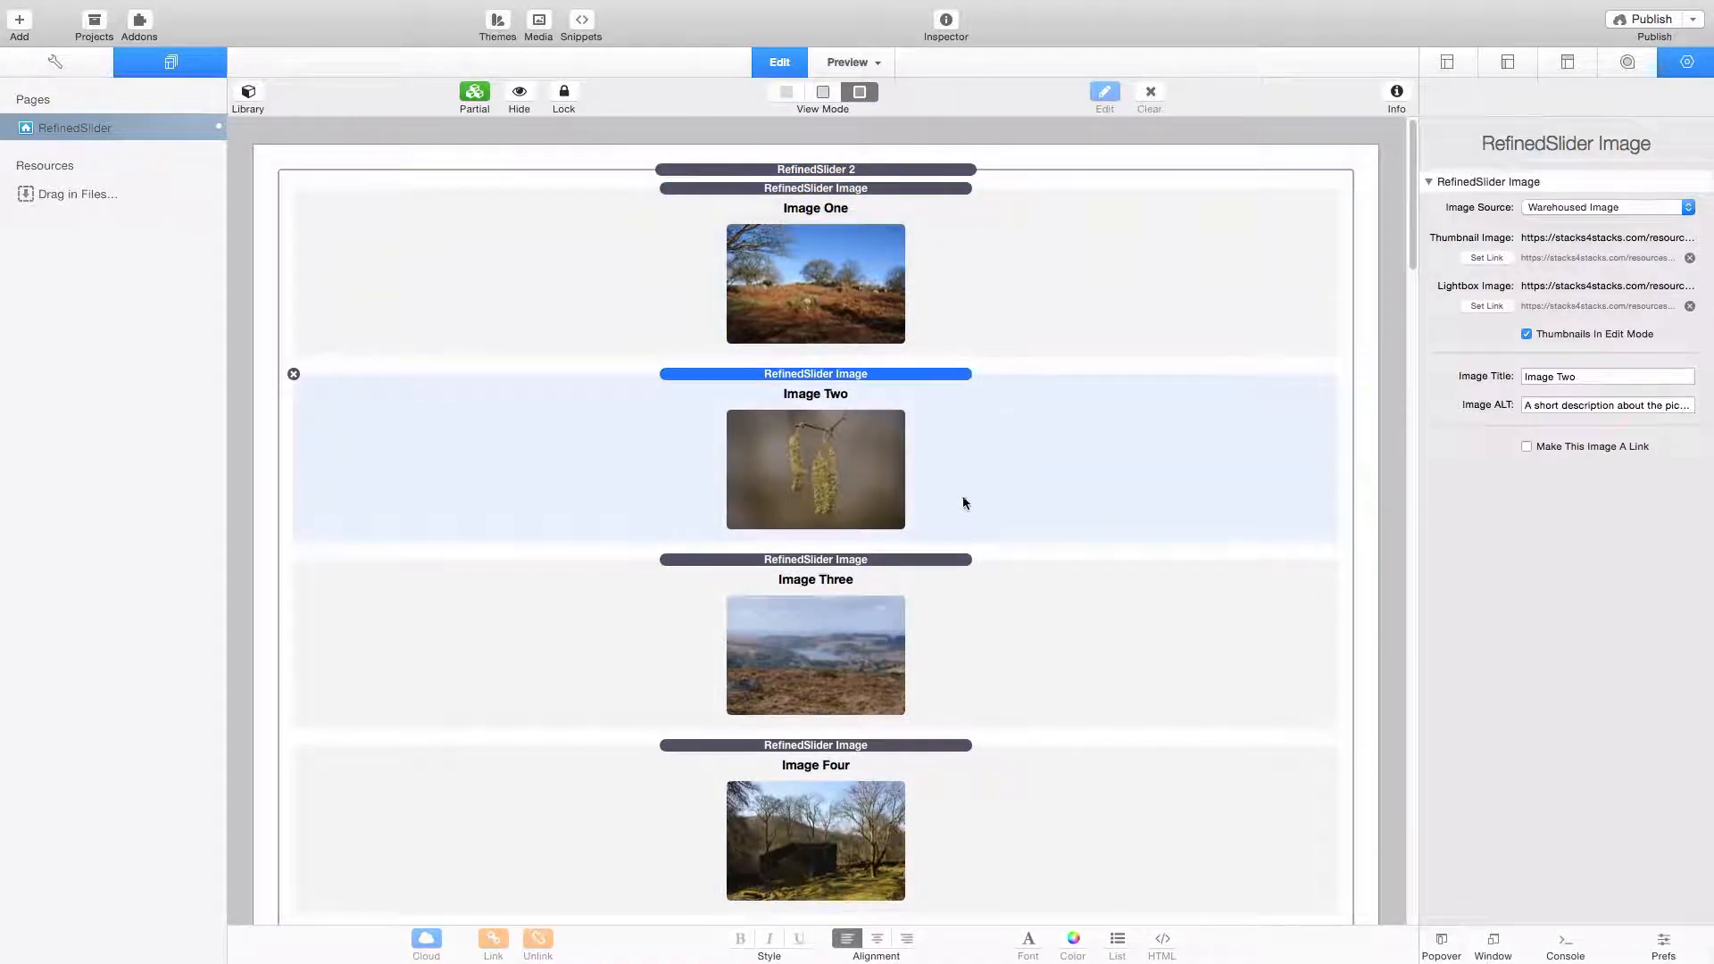
pyautogui.click(949, 559)
# - Add a new image item at the end of the slider and set its image source to Warehoused Image
pyautogui.scroll(-15, 1025, 586)
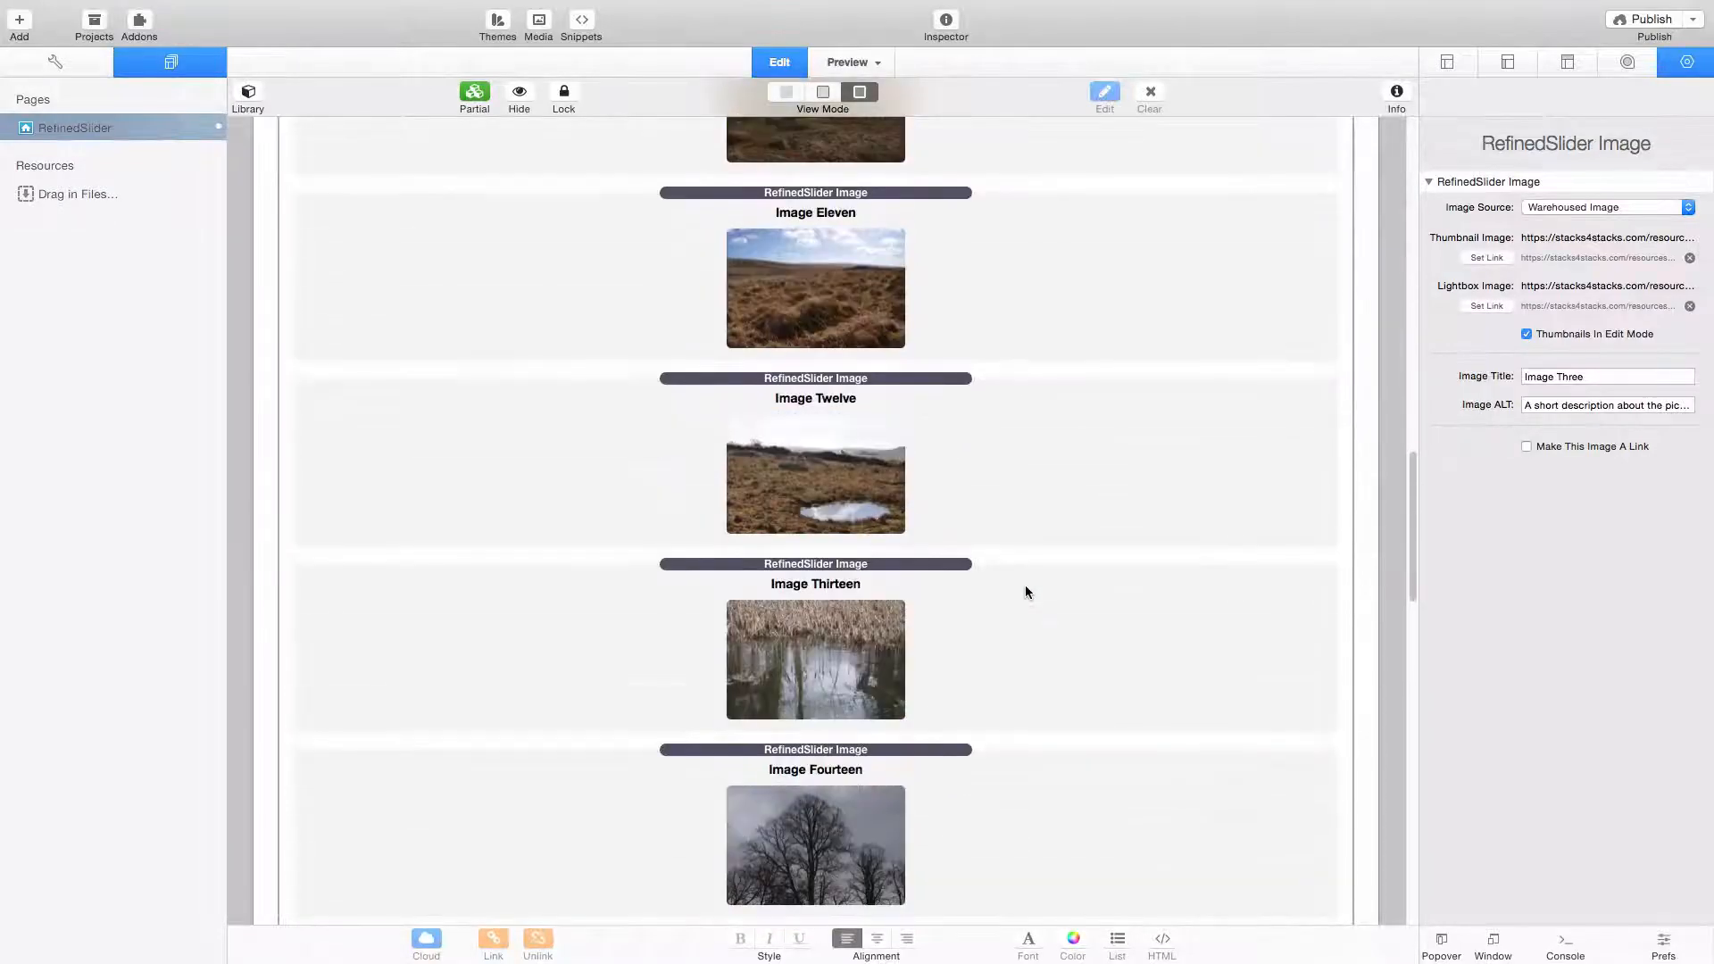
pyautogui.scroll(-15, 1027, 591)
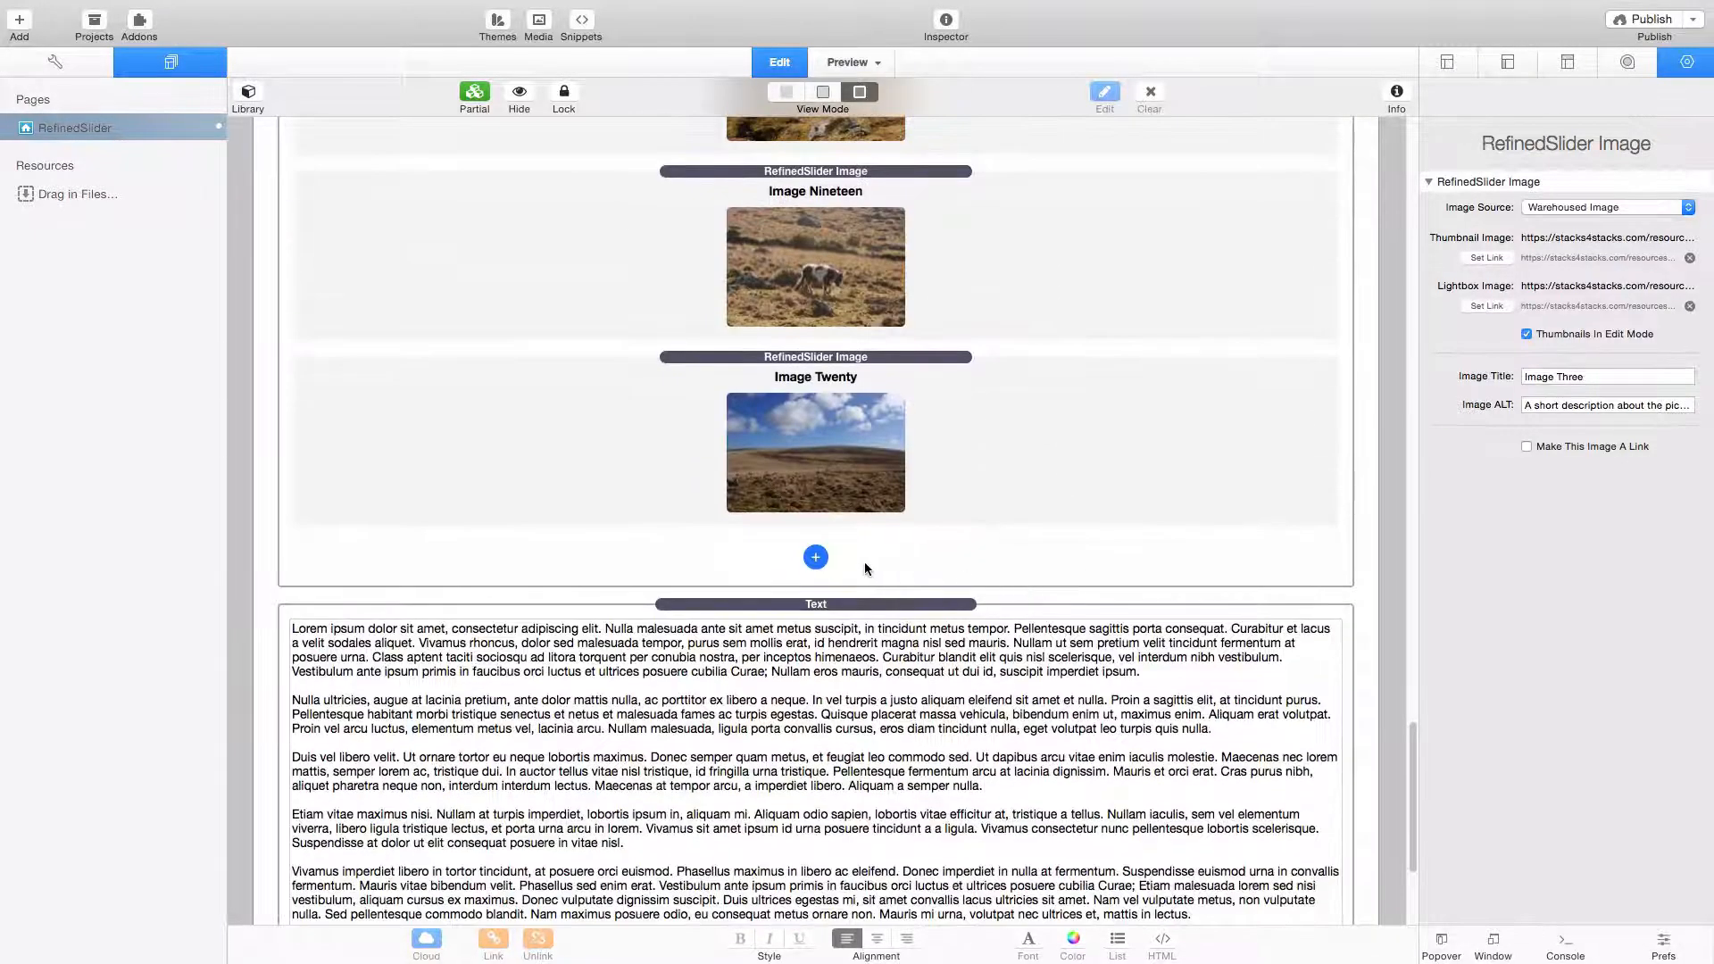
pyautogui.click(815, 559)
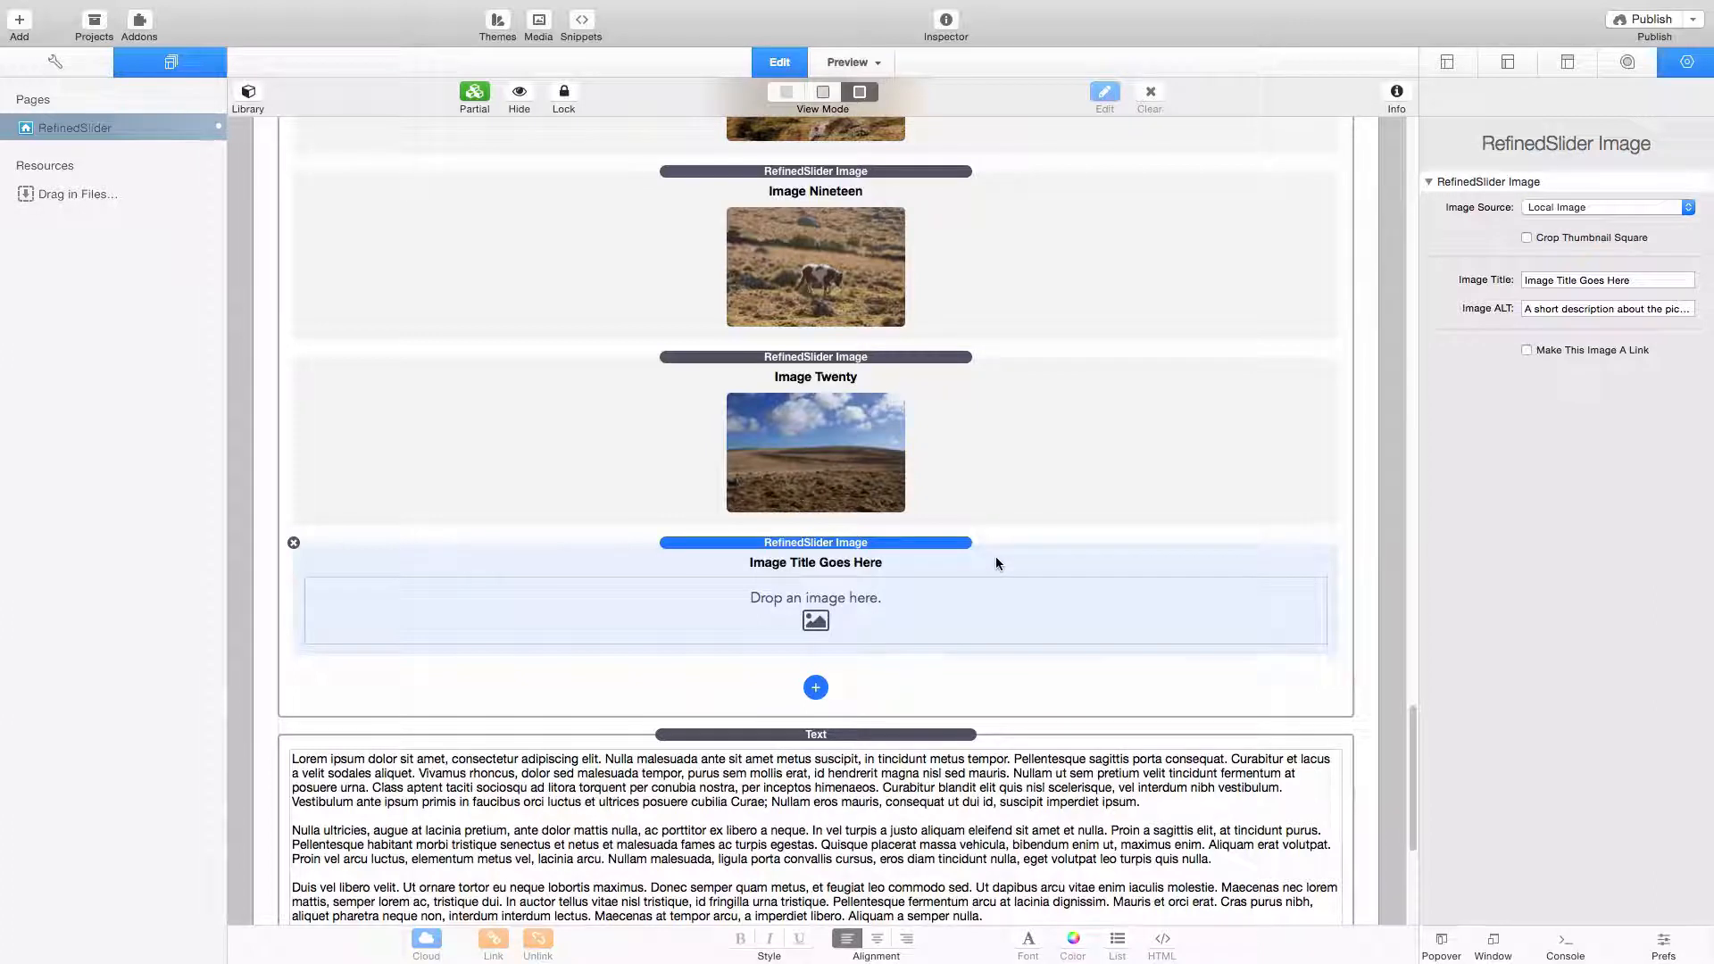
pyautogui.click(1610, 207)
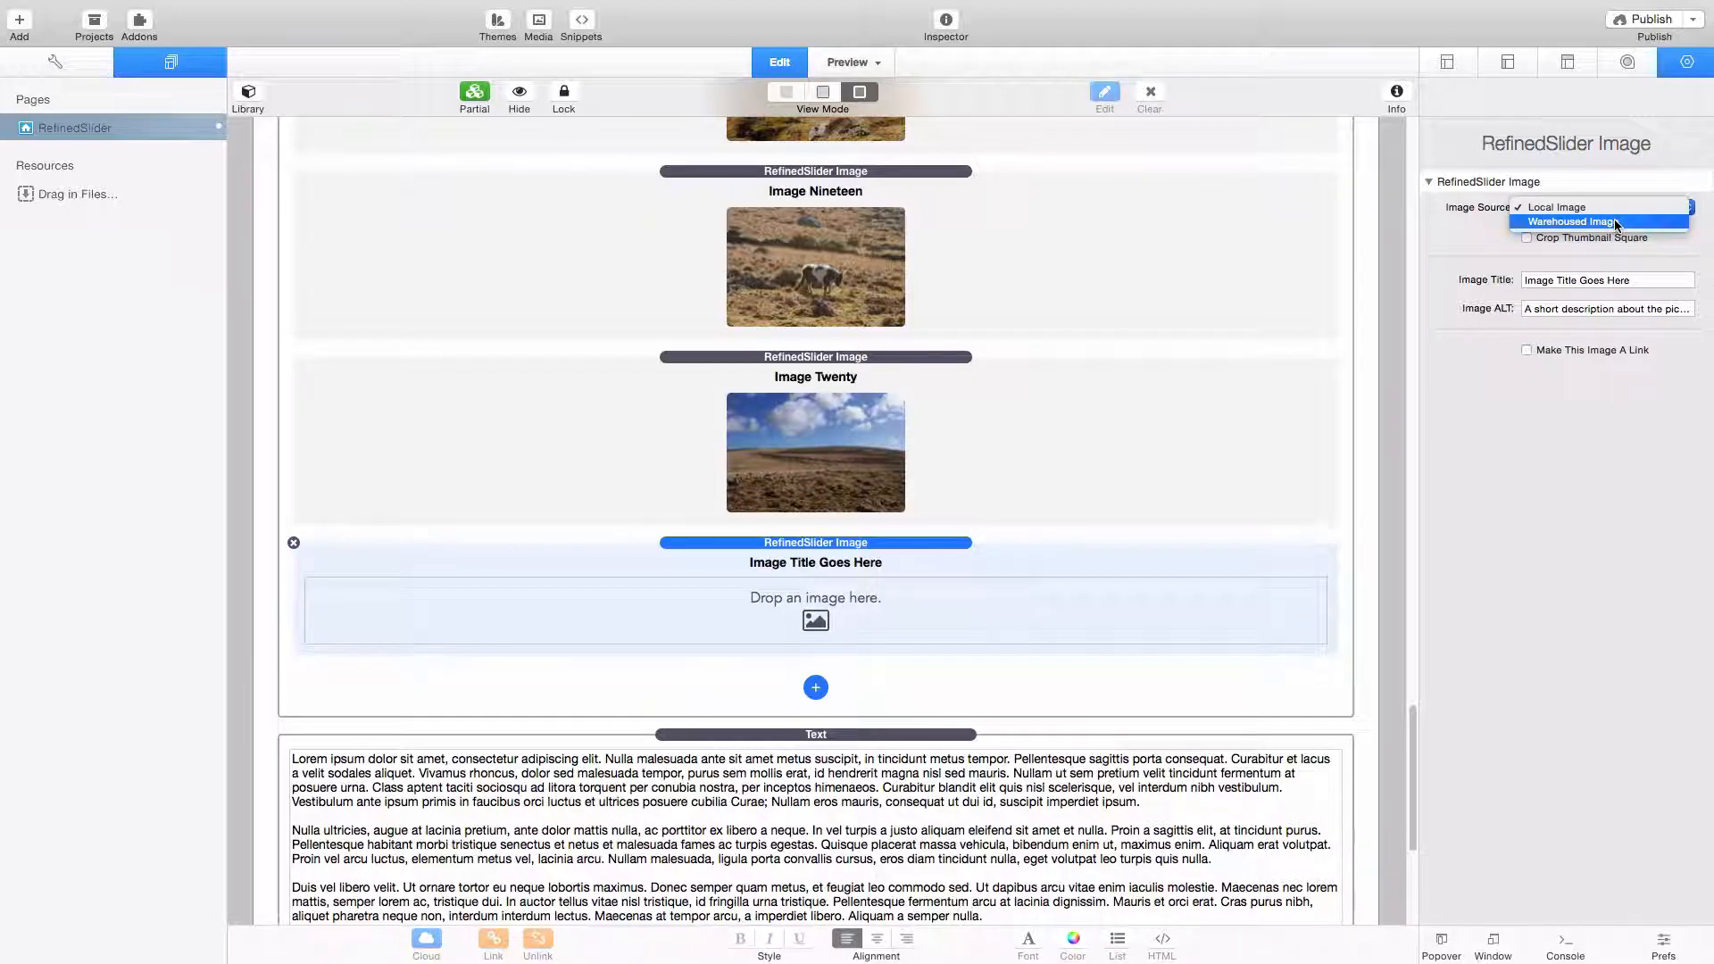
pyautogui.click(1614, 221)
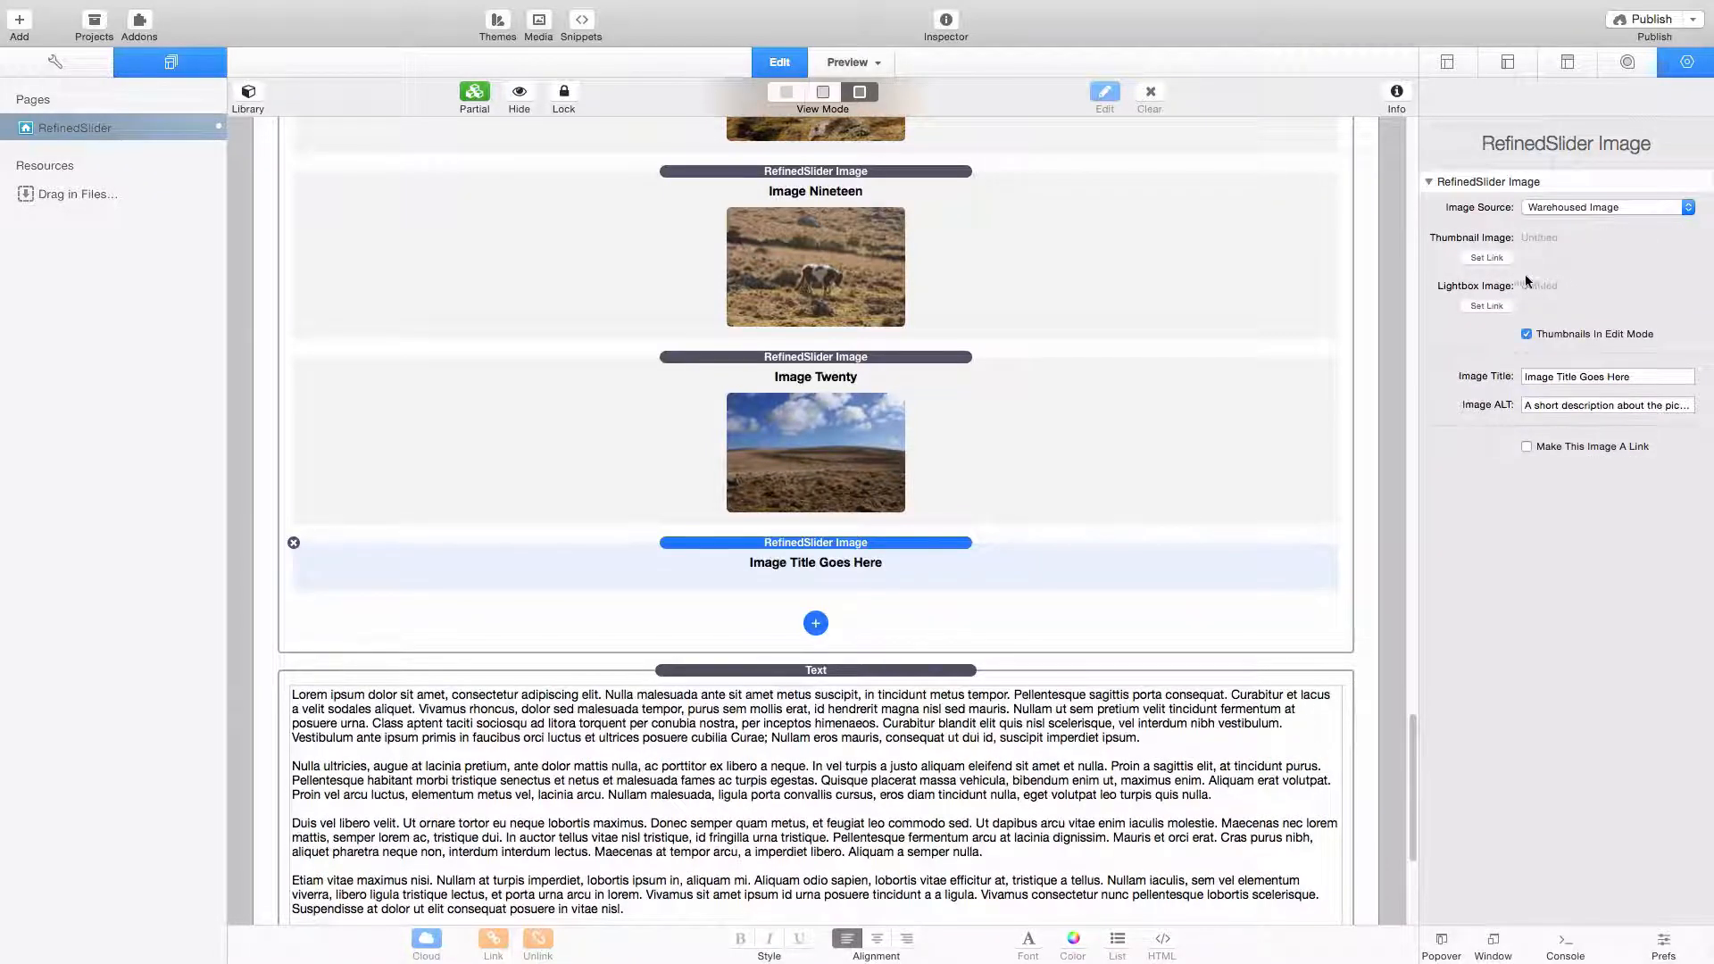
# - Check the link options for the new item's thumbnail image without setting a link, and delete the item
pyautogui.click(1500, 257)
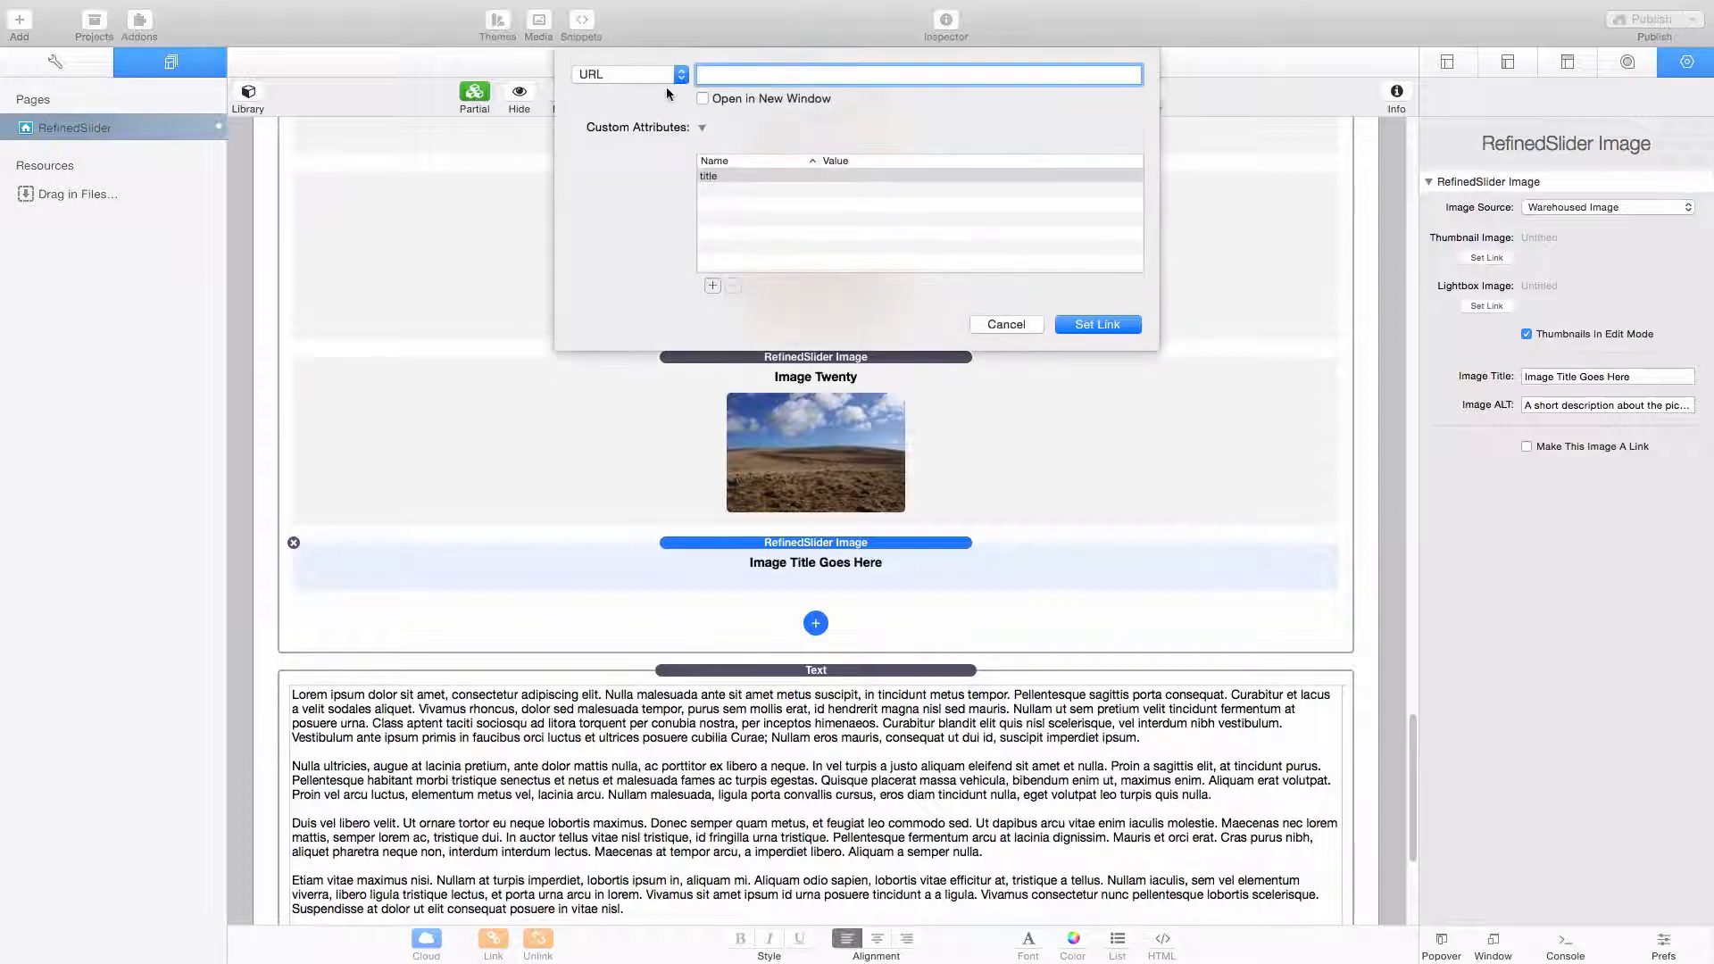
pyautogui.click(1014, 323)
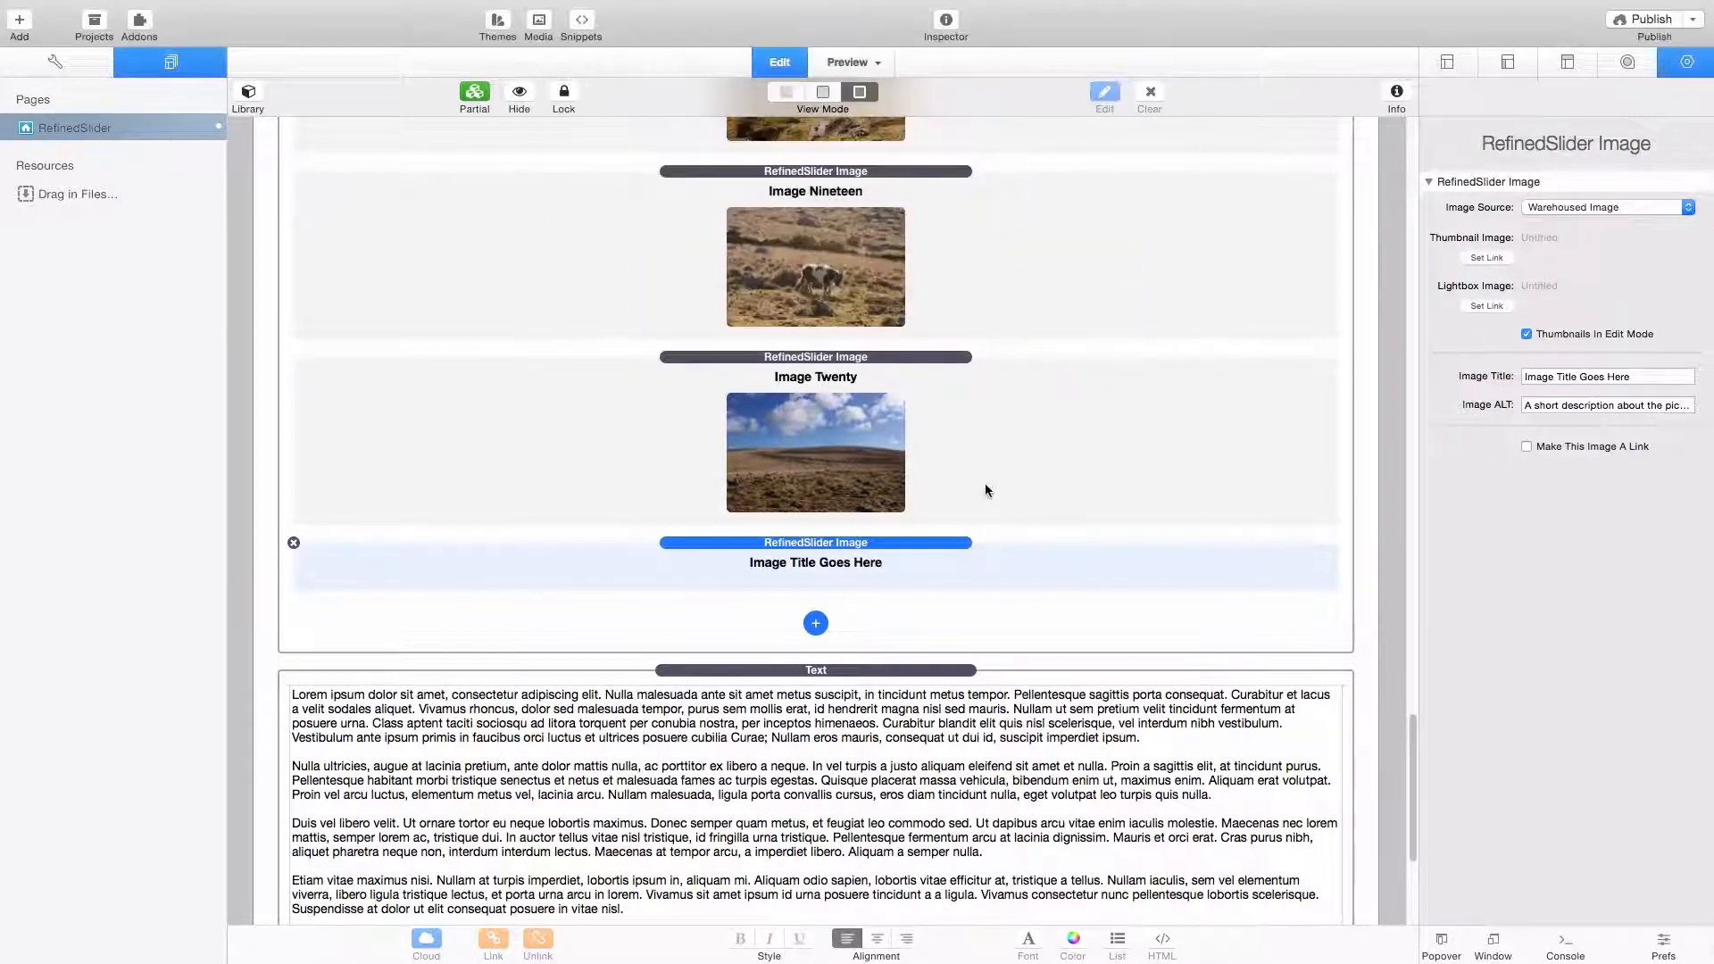
pyautogui.click(294, 544)
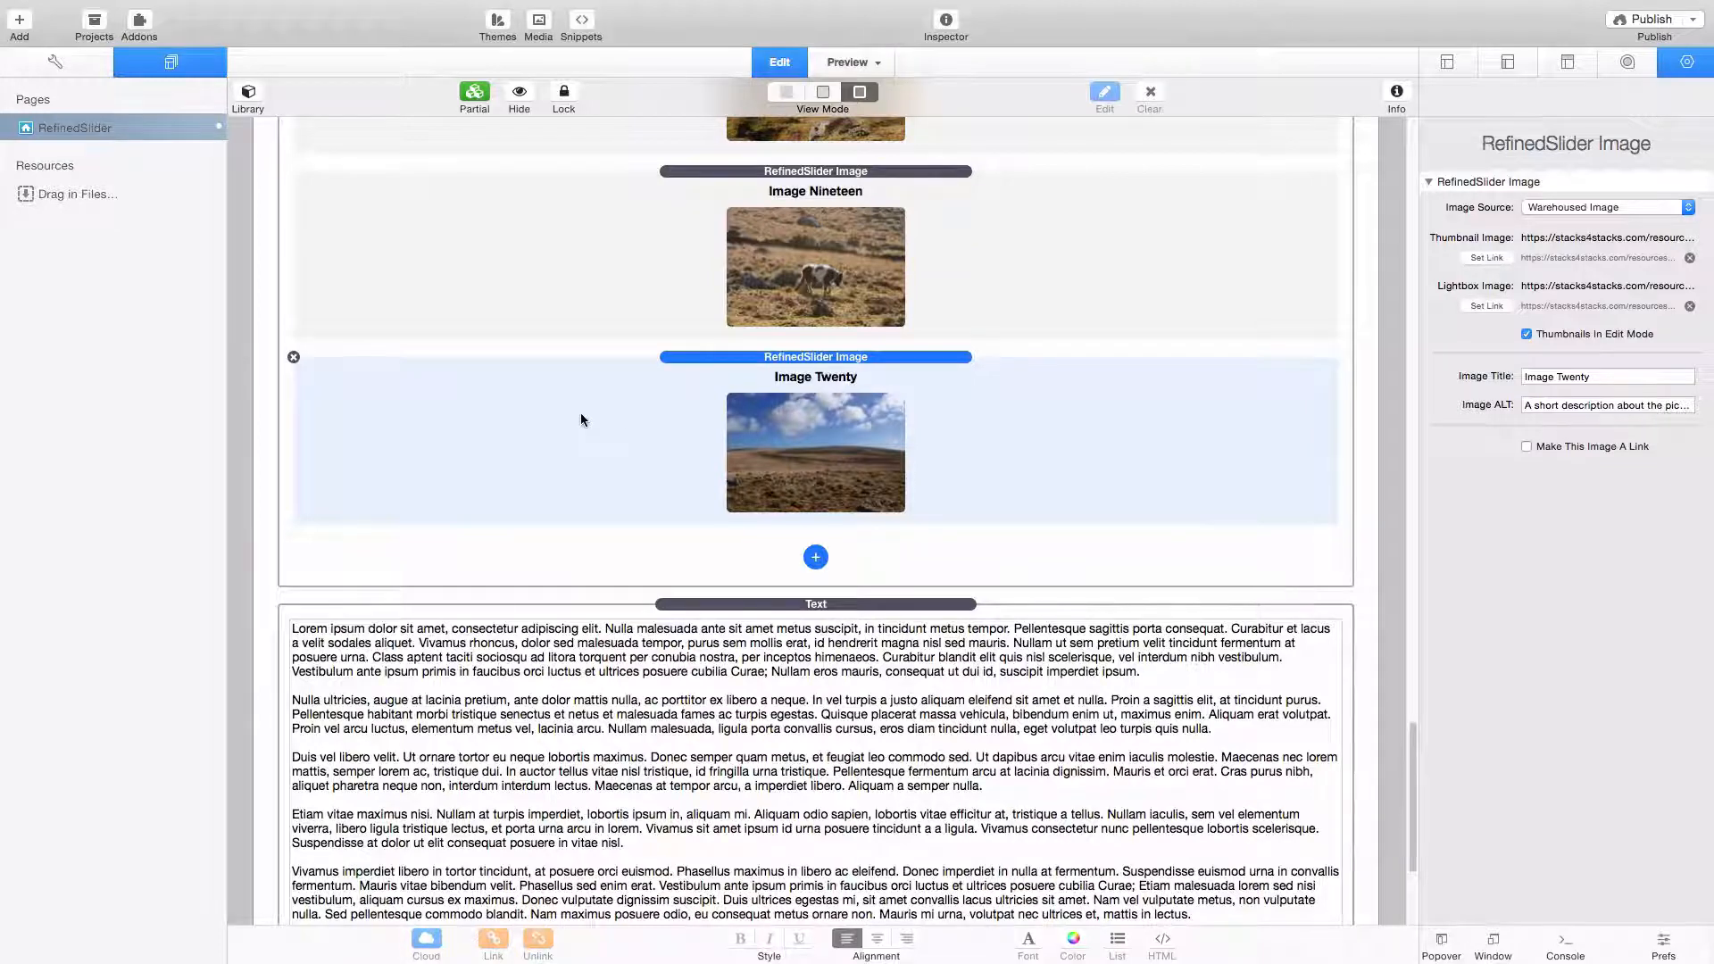
# - Duplicate the Image Twenty item, placing the copy above Image Nineteen, and delete that copy
pyautogui.moveTo(580, 419); pyautogui.dragTo(598, 539)
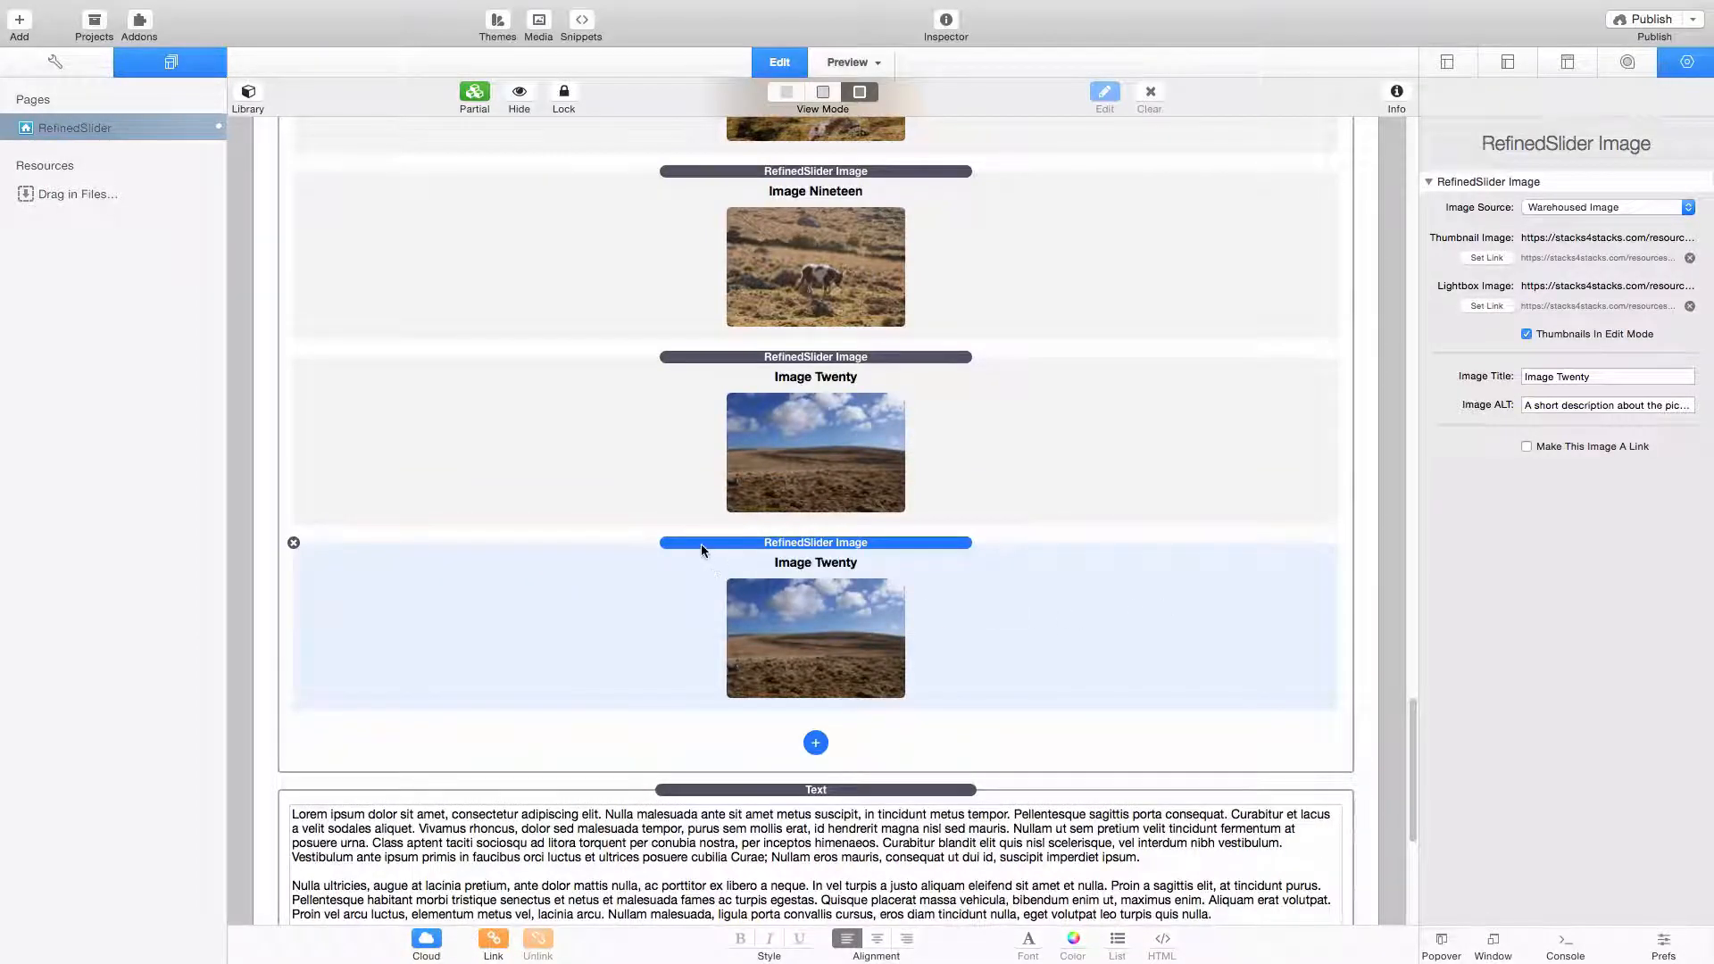
pyautogui.moveTo(700, 544); pyautogui.dragTo(718, 173)
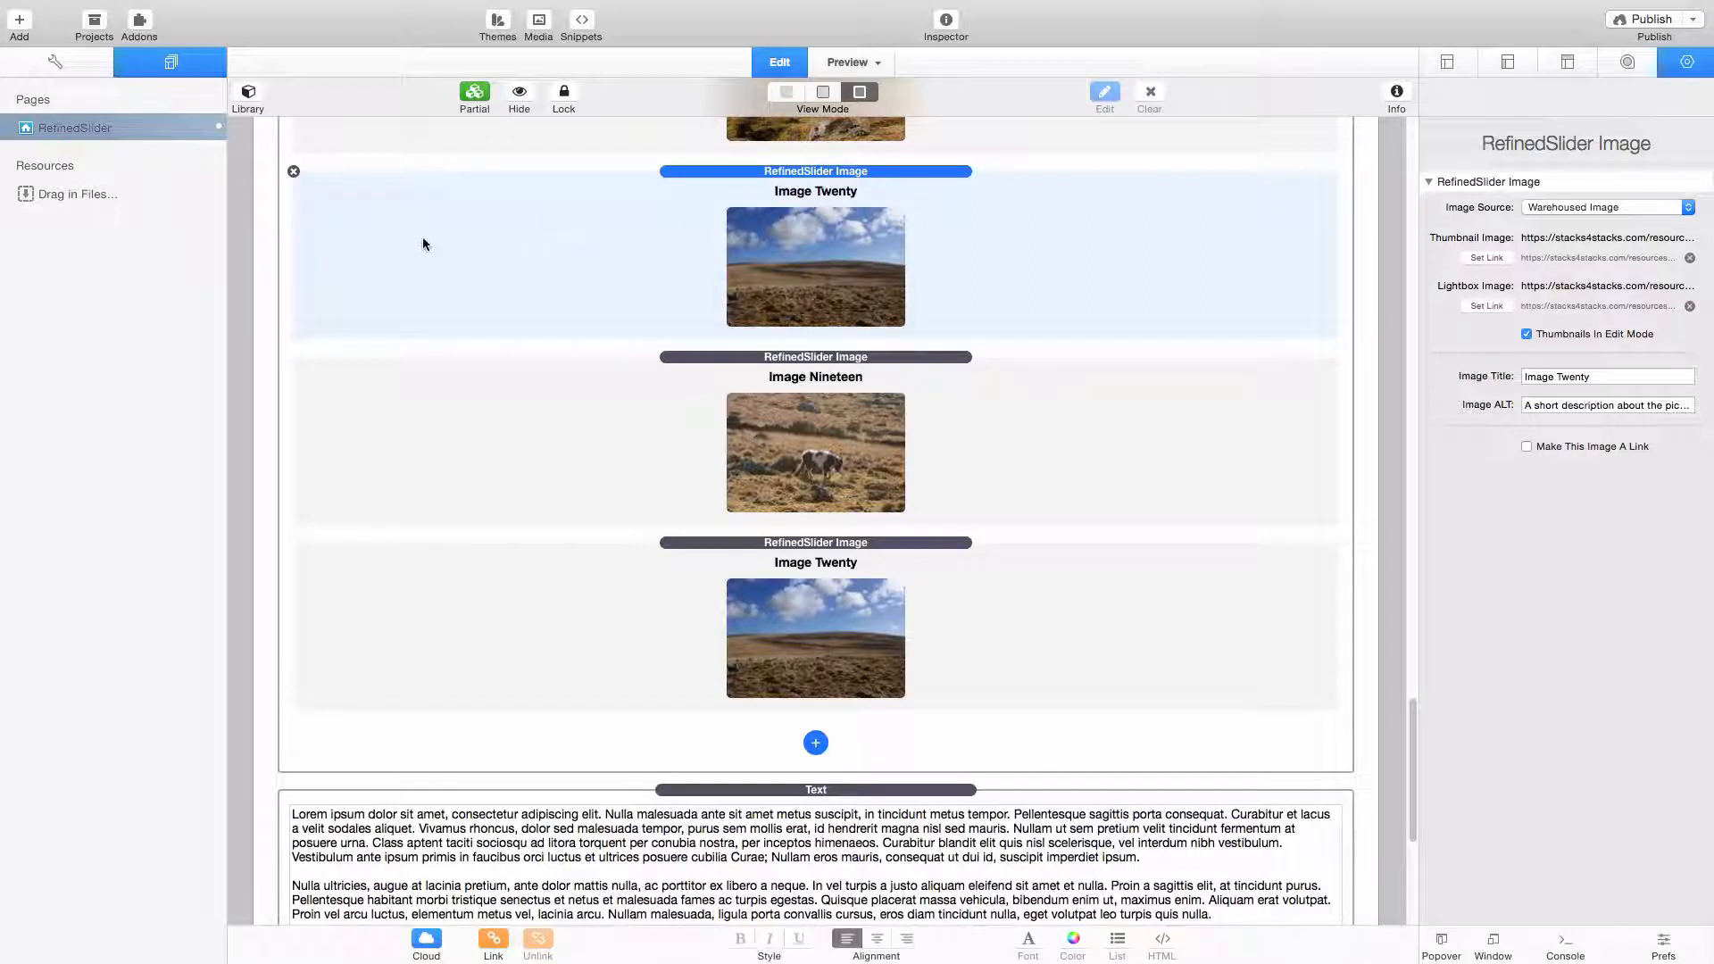
pyautogui.click(293, 171)
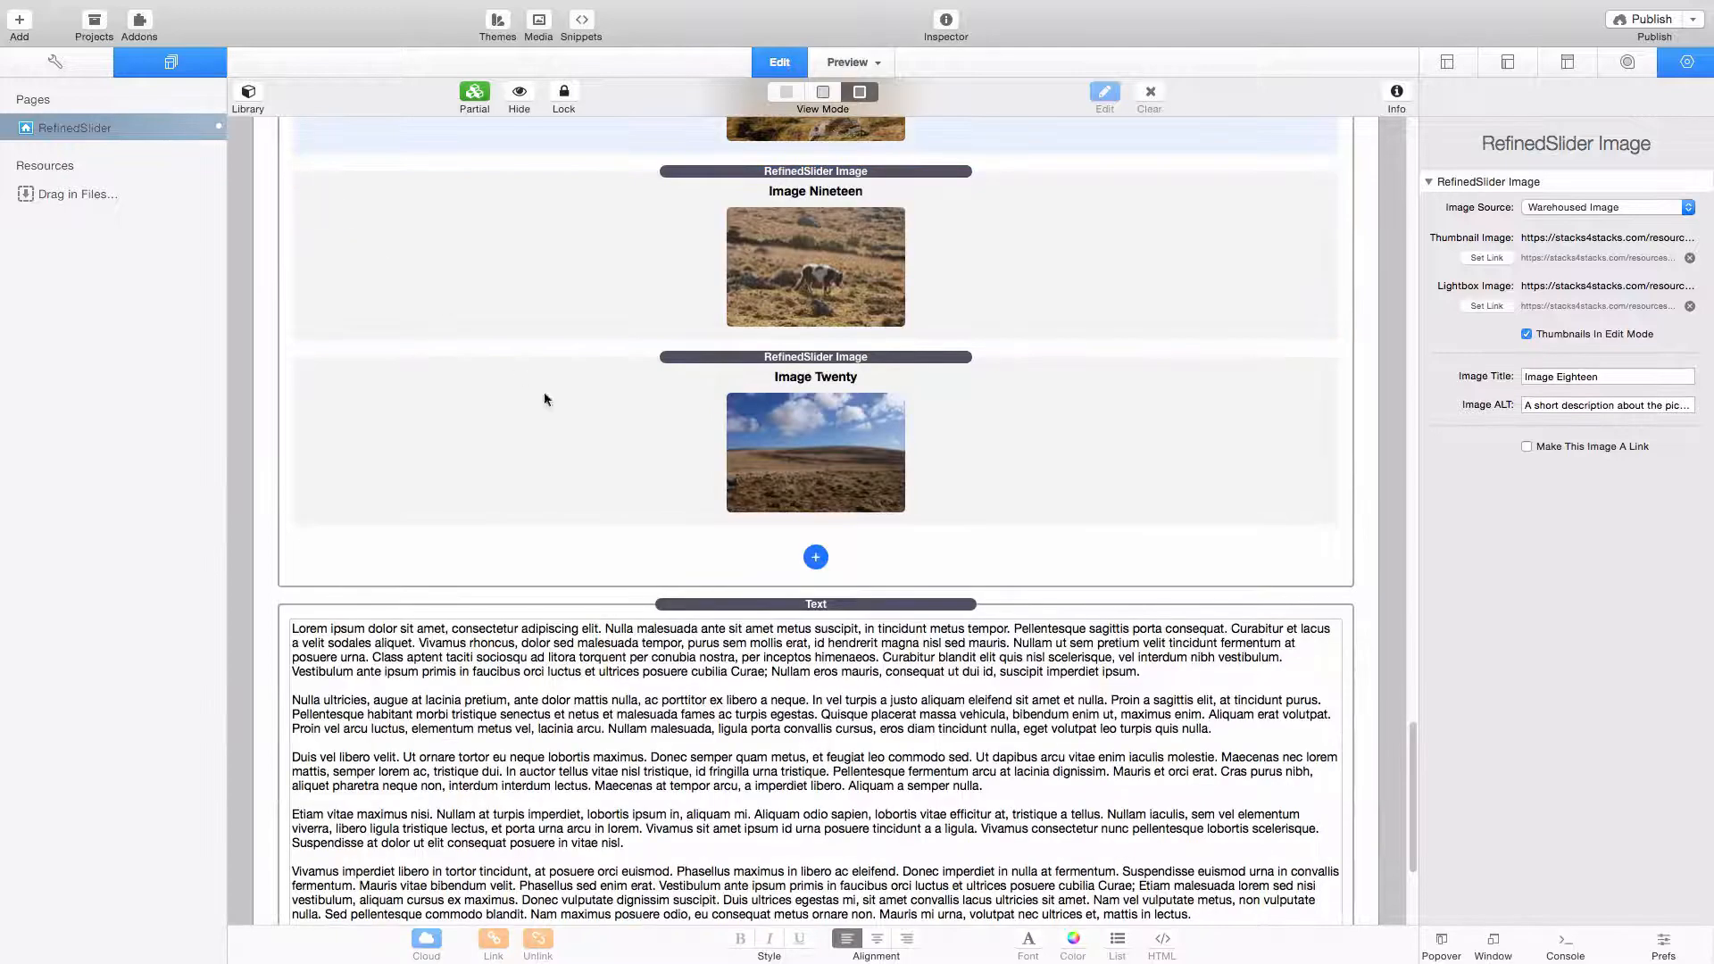
# - Examine the slider placement choices and the Manual Slider option in the RefinedSlider 2 stack's basic settings
pyautogui.scroll(15, 634, 458)
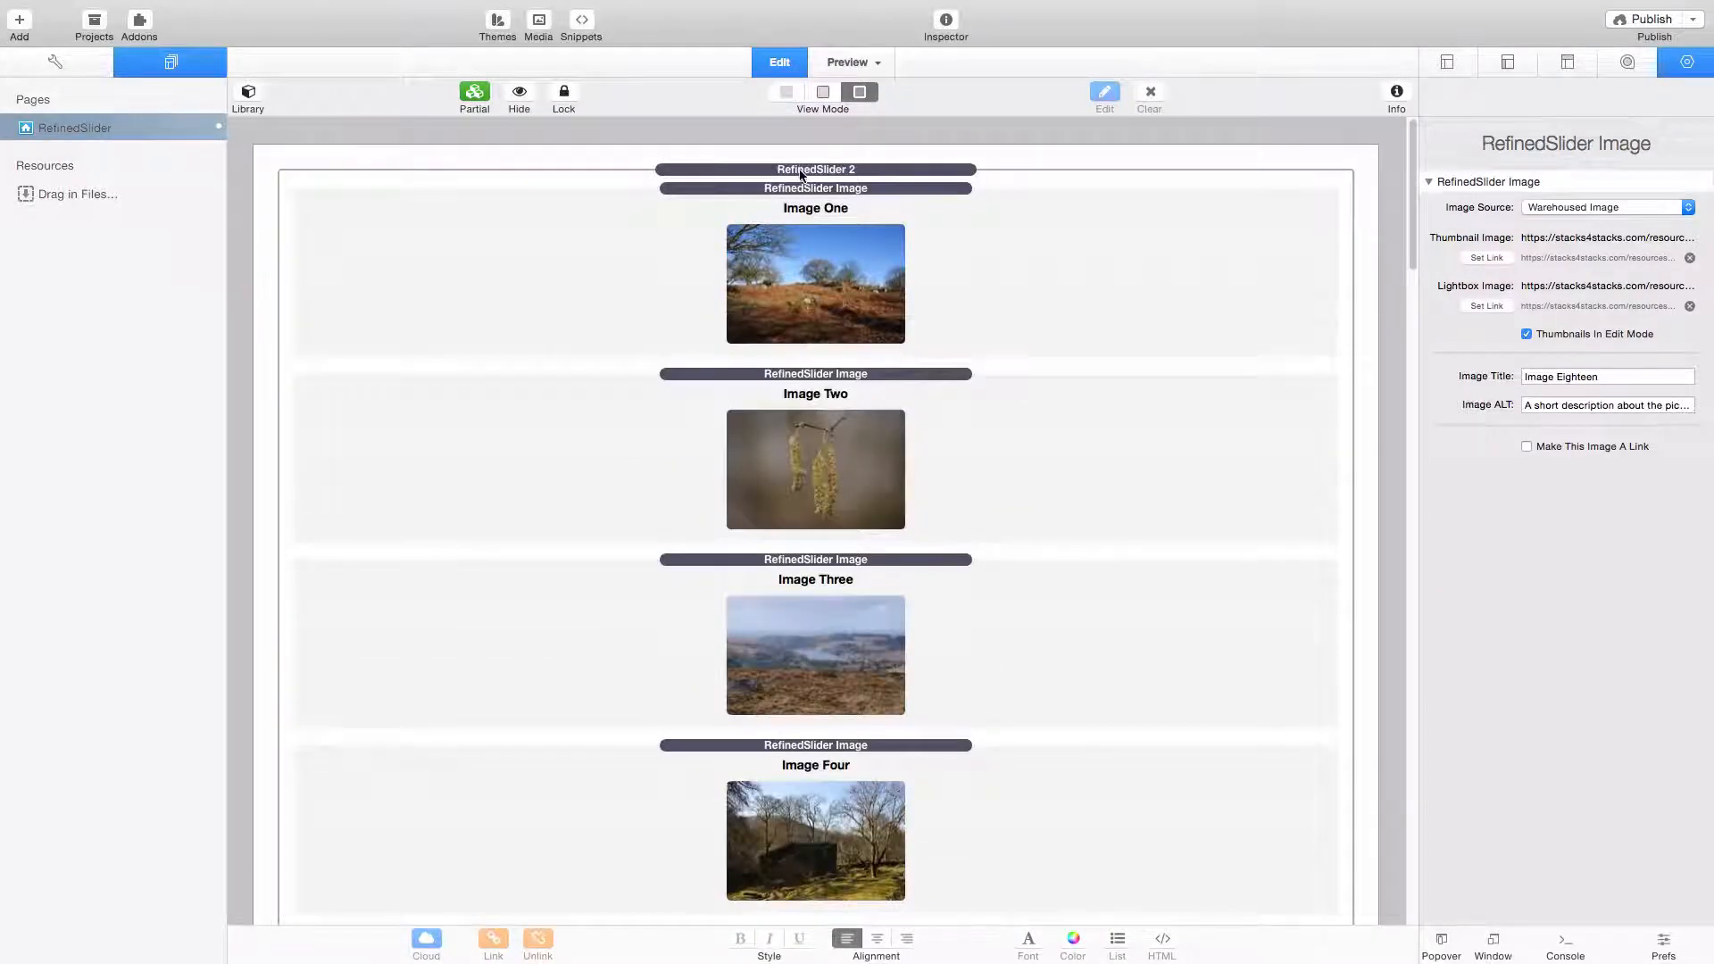
pyautogui.click(802, 169)
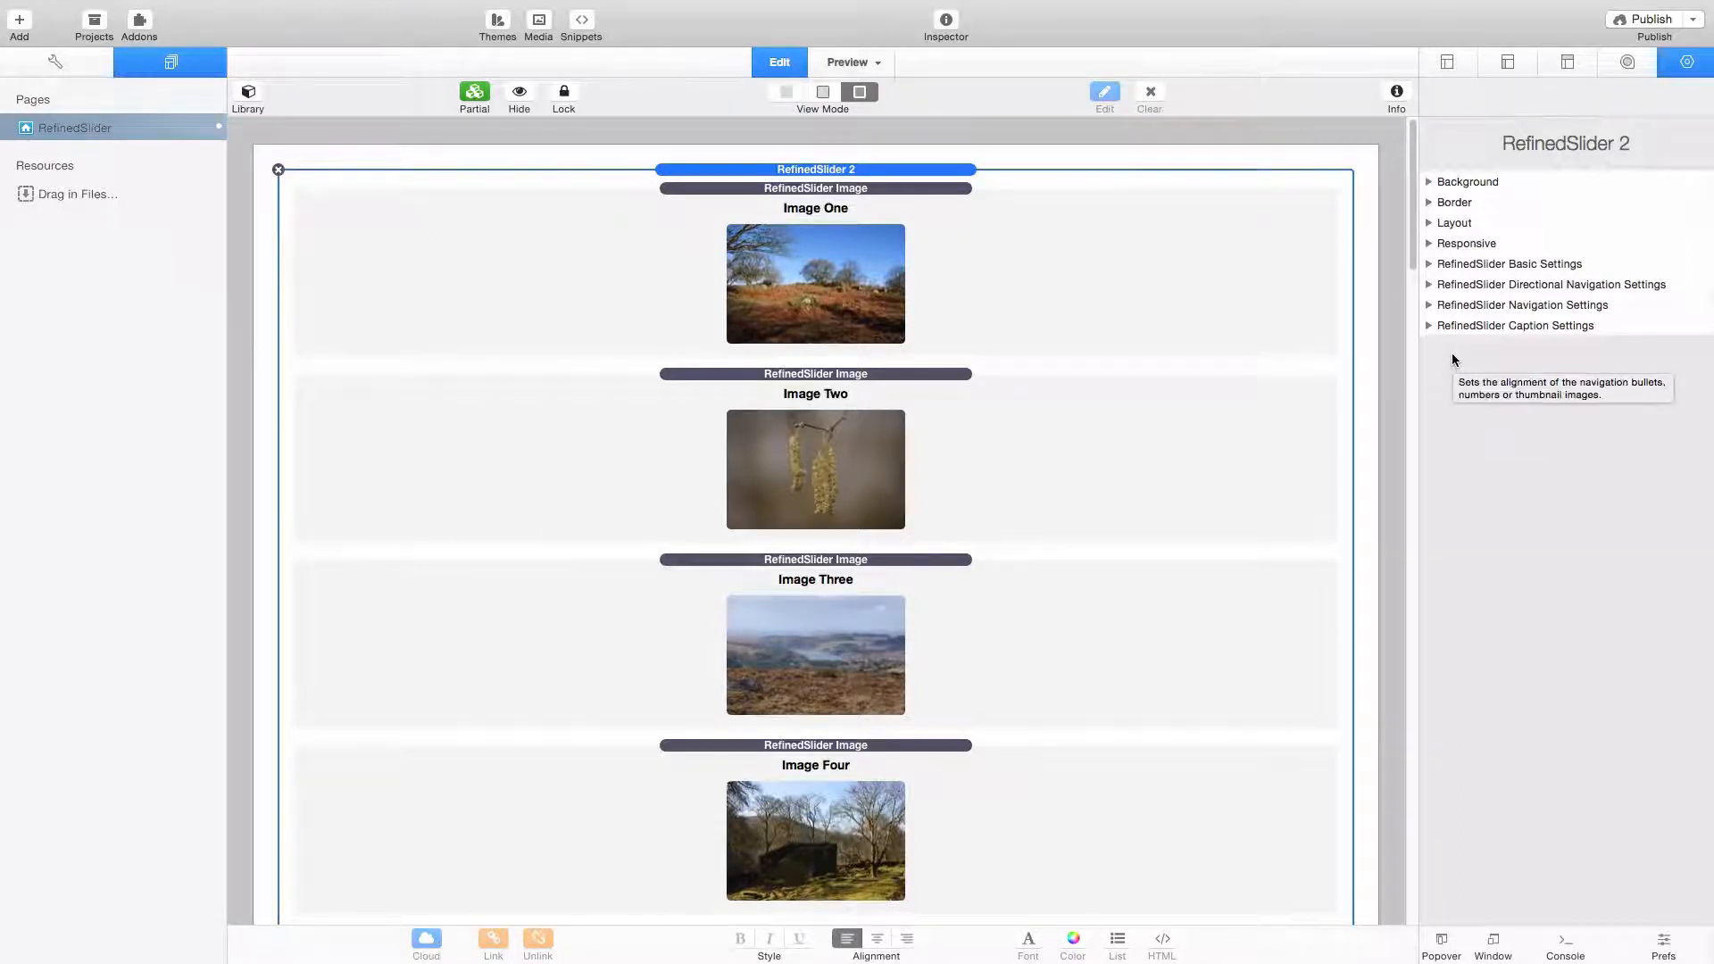
pyautogui.click(1428, 264)
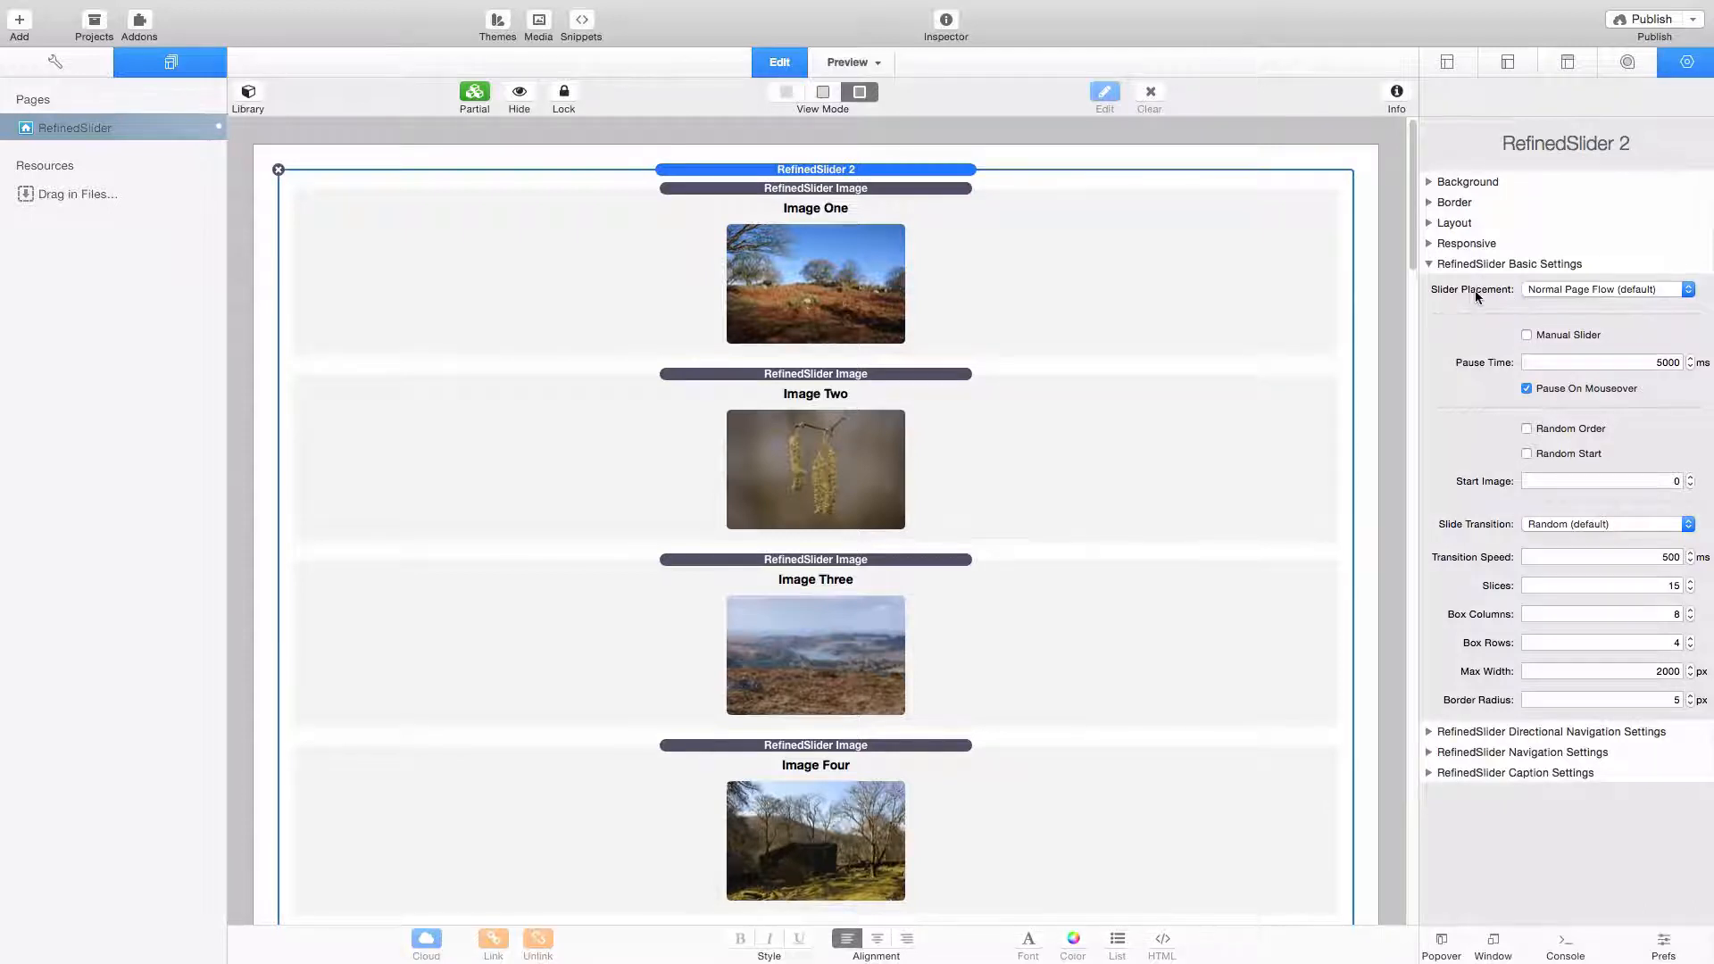
pyautogui.click(1593, 290)
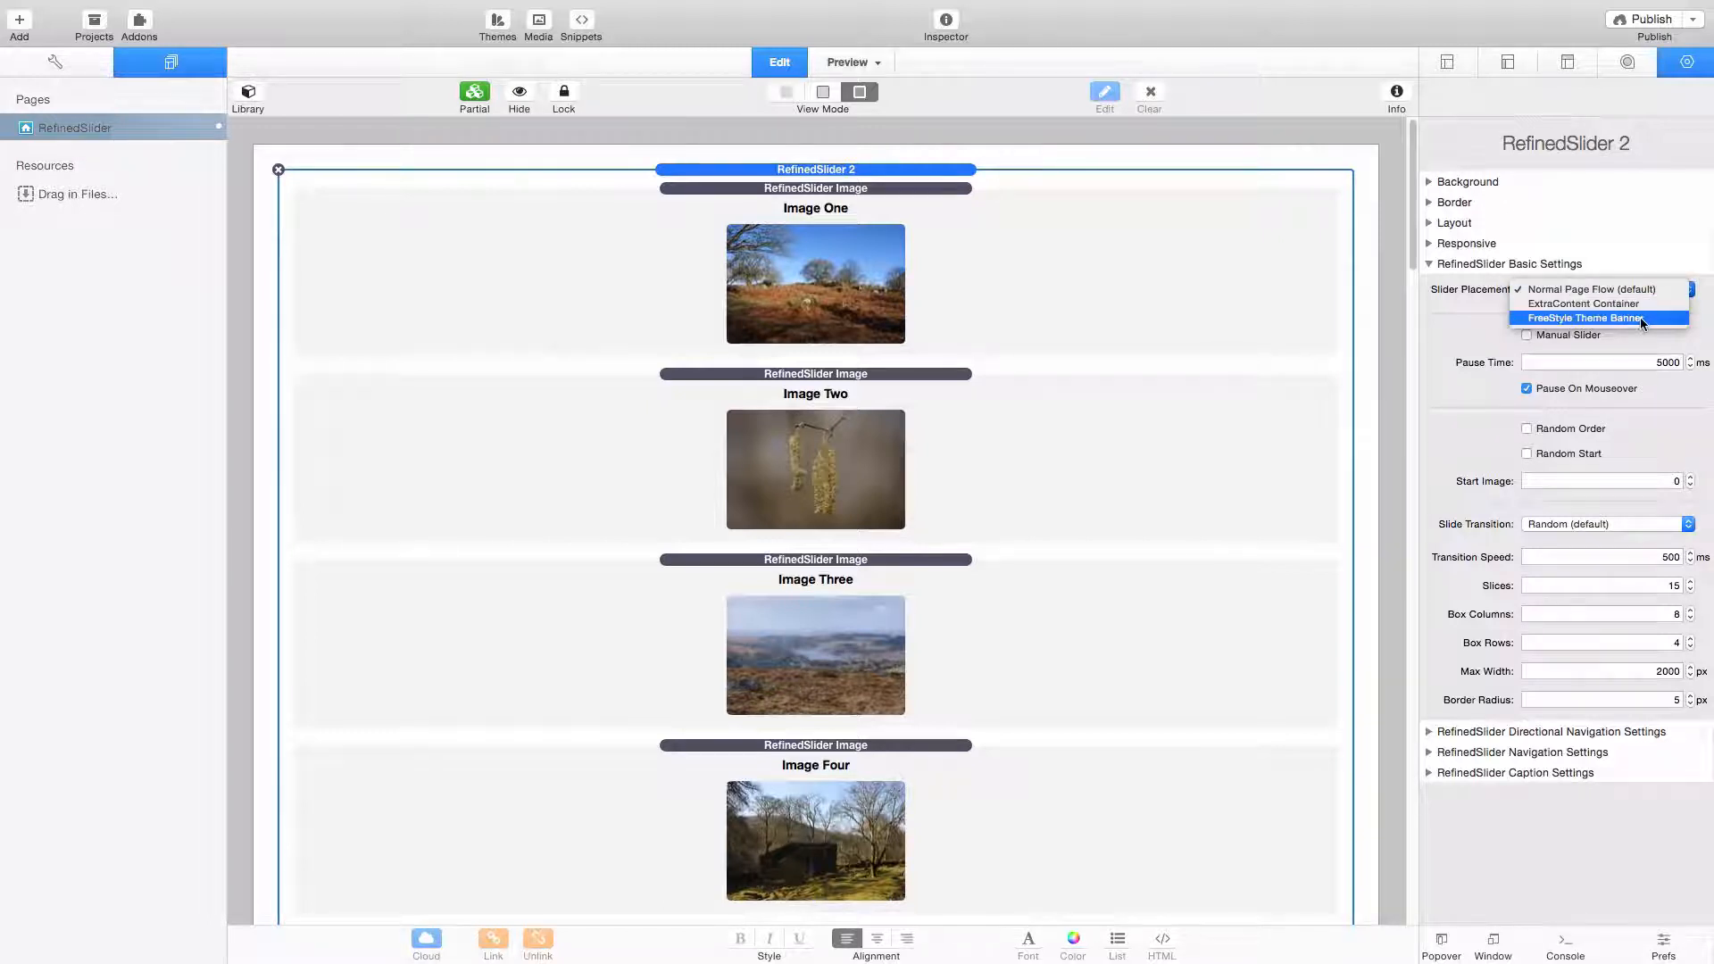
pyautogui.click(1442, 318)
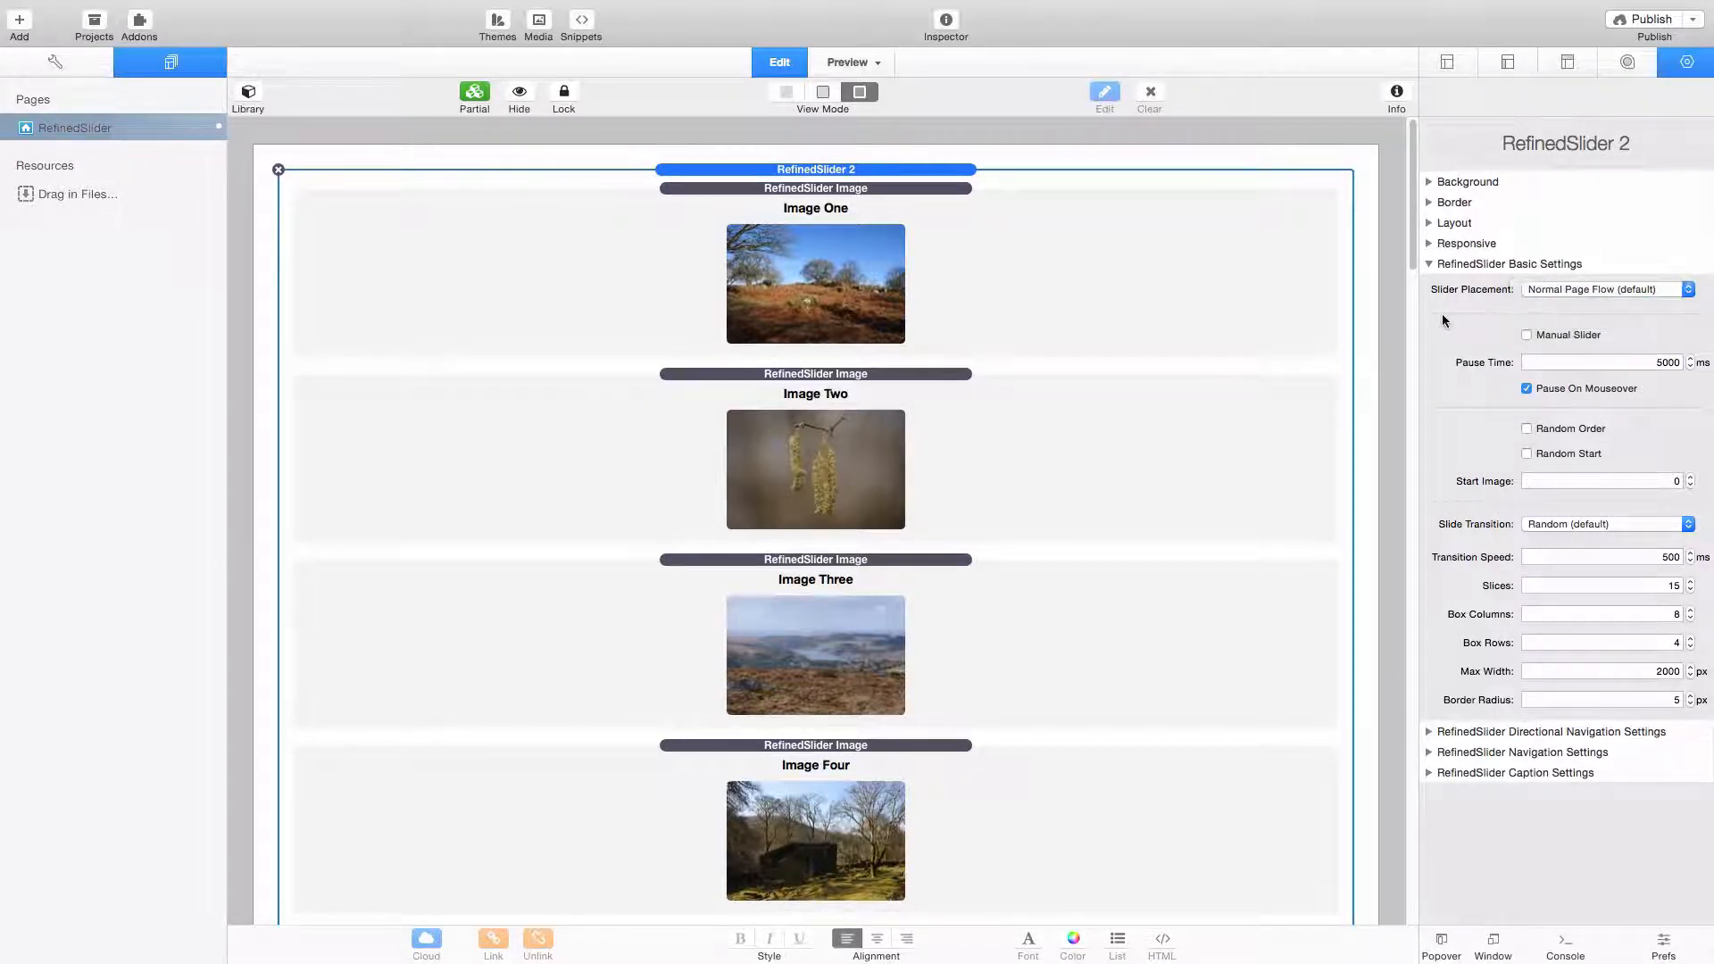
pyautogui.click(1527, 335)
pyautogui.click(1527, 335)
# - Examine the slide transition choices and the slice, box column, box row and border radius settings of the slider
pyautogui.click(1588, 526)
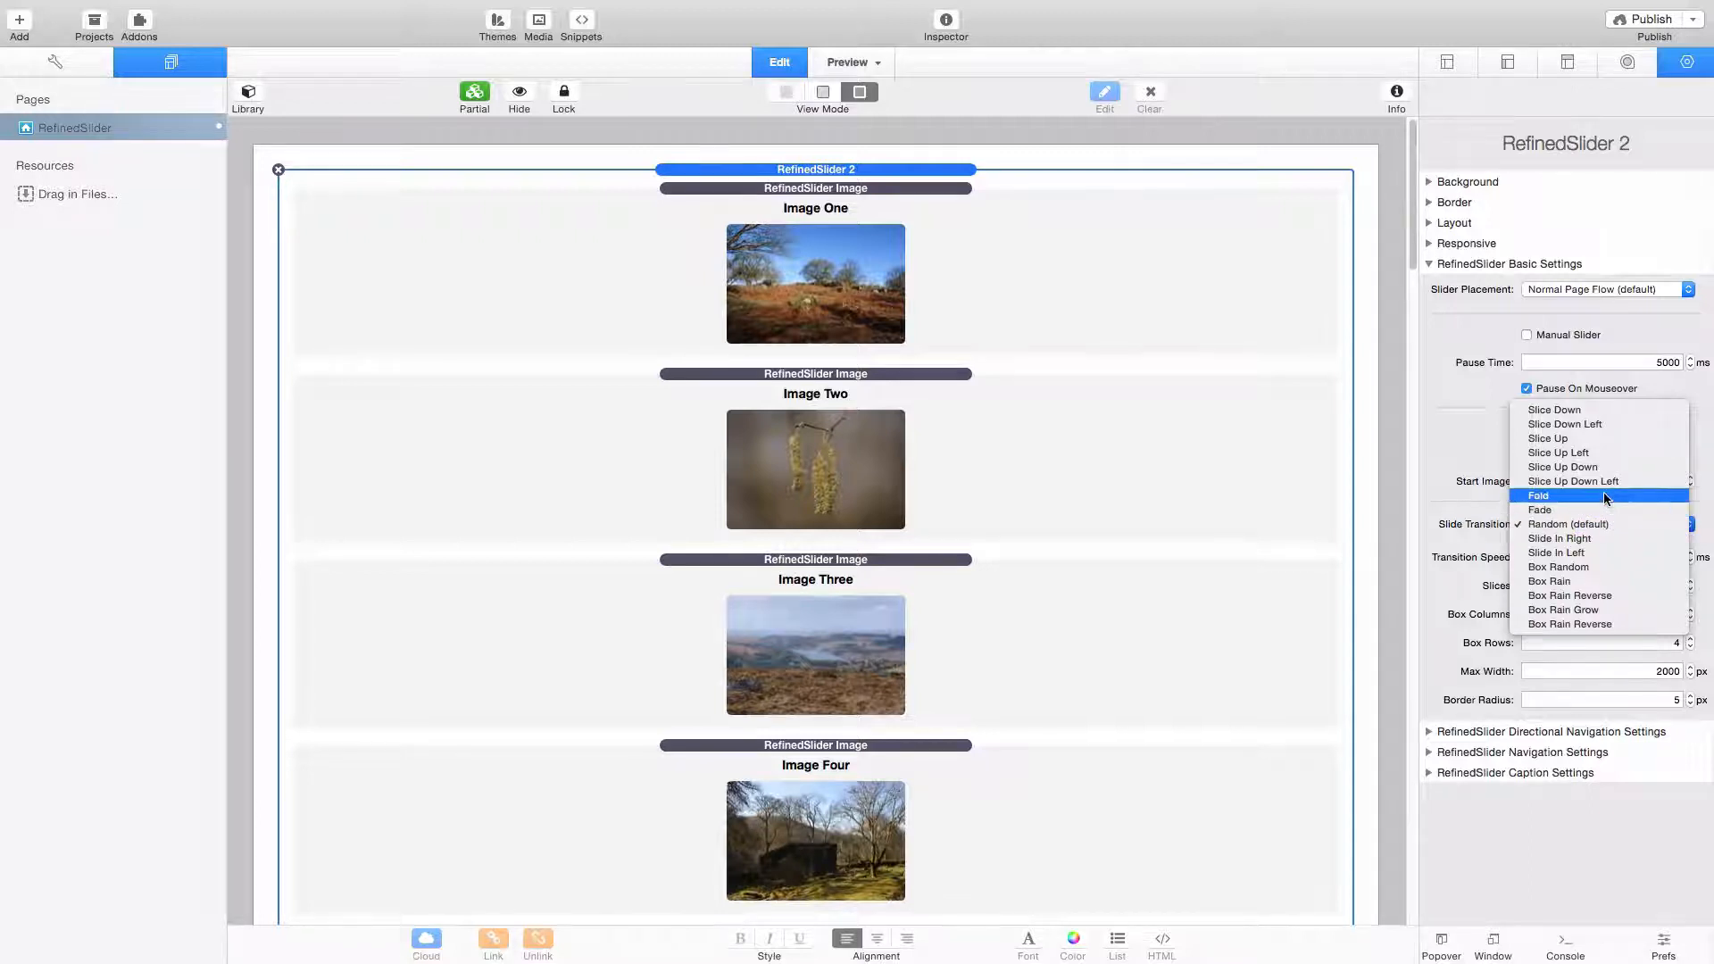
pyautogui.click(1457, 479)
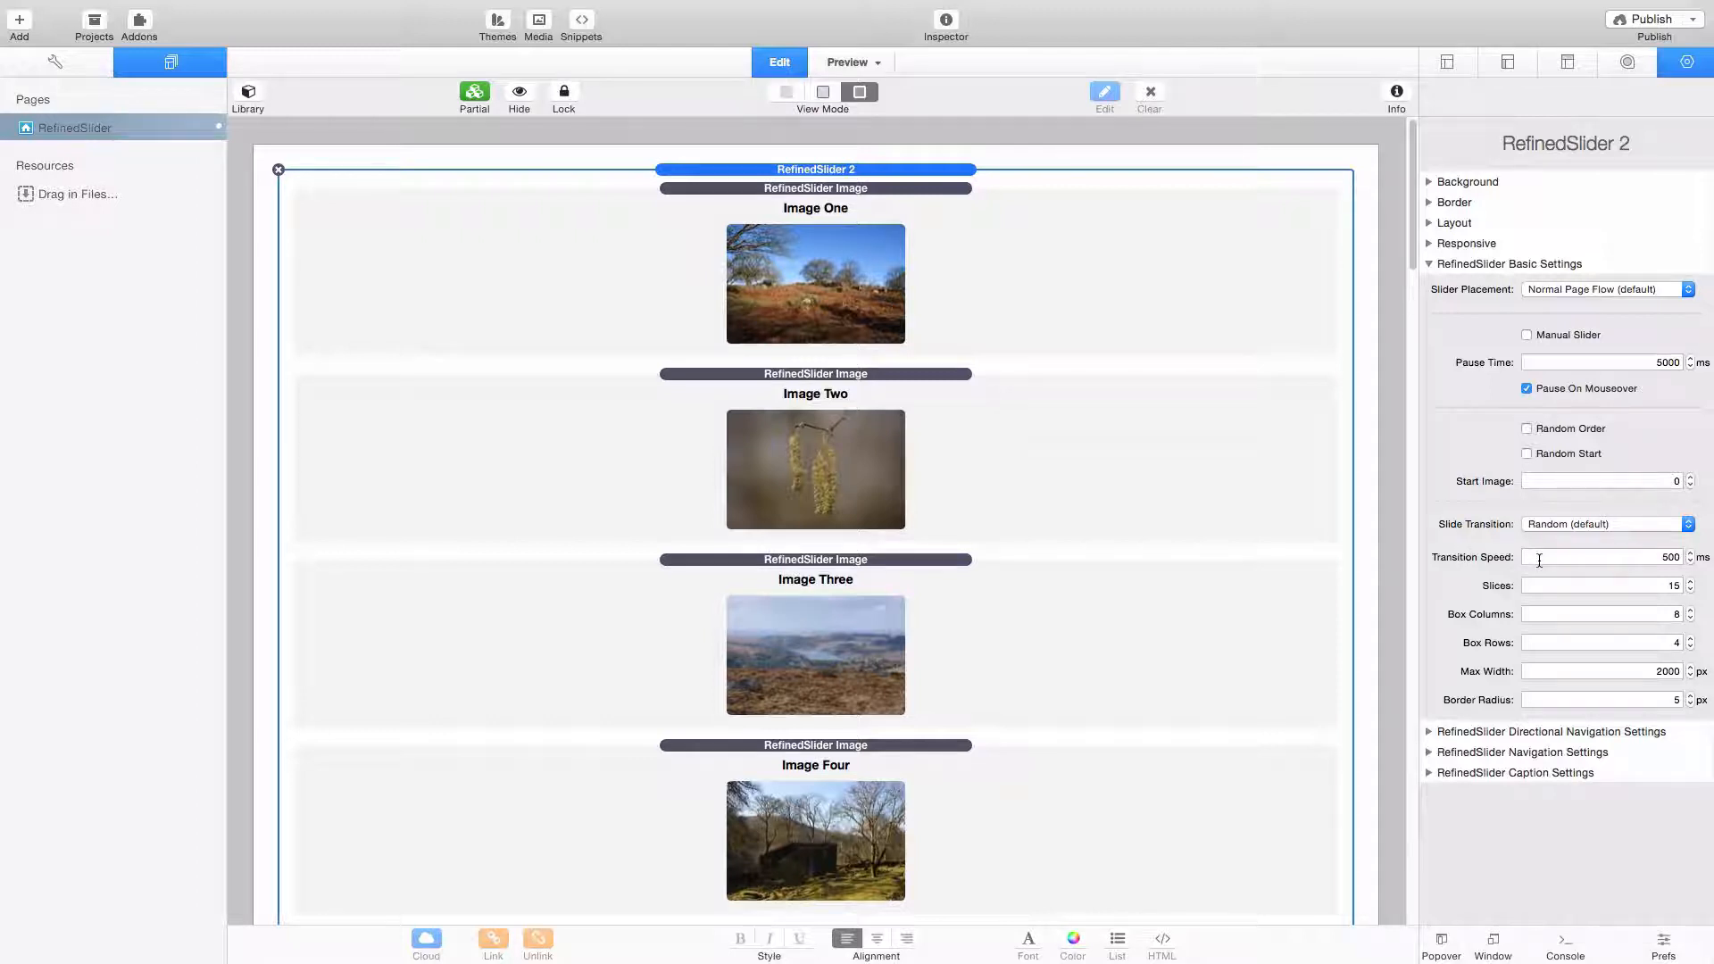
pyautogui.moveTo(1539, 589)
pyautogui.moveTo(1481, 615)
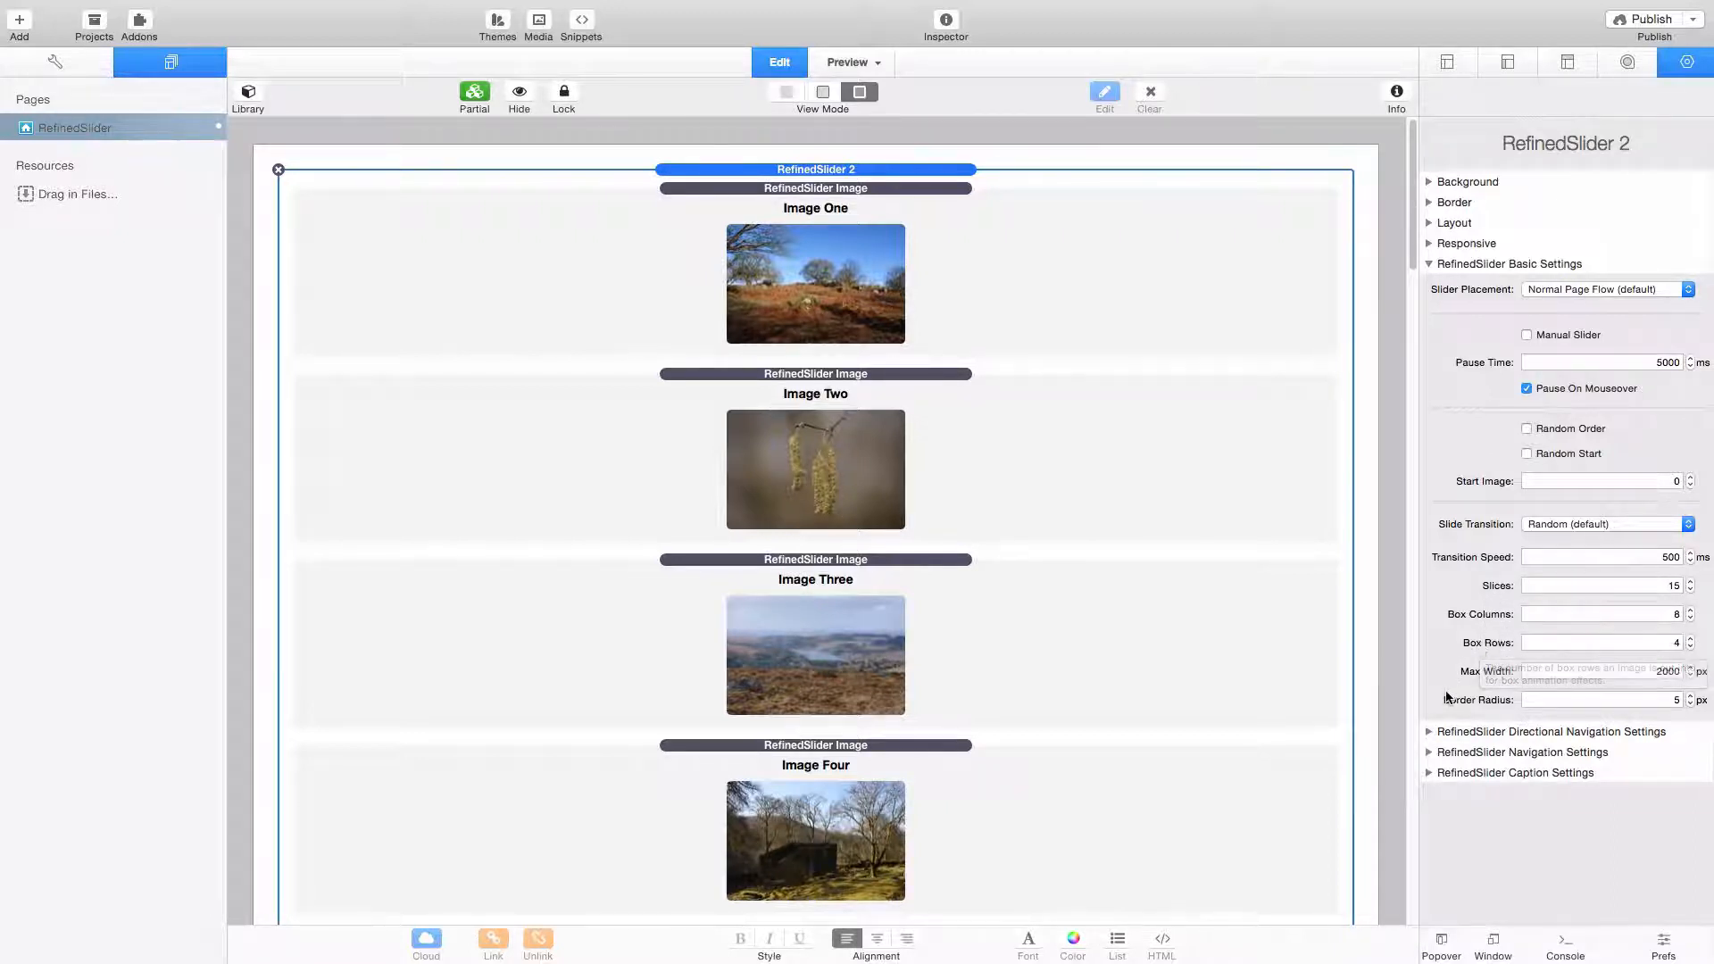
pyautogui.click(1594, 523)
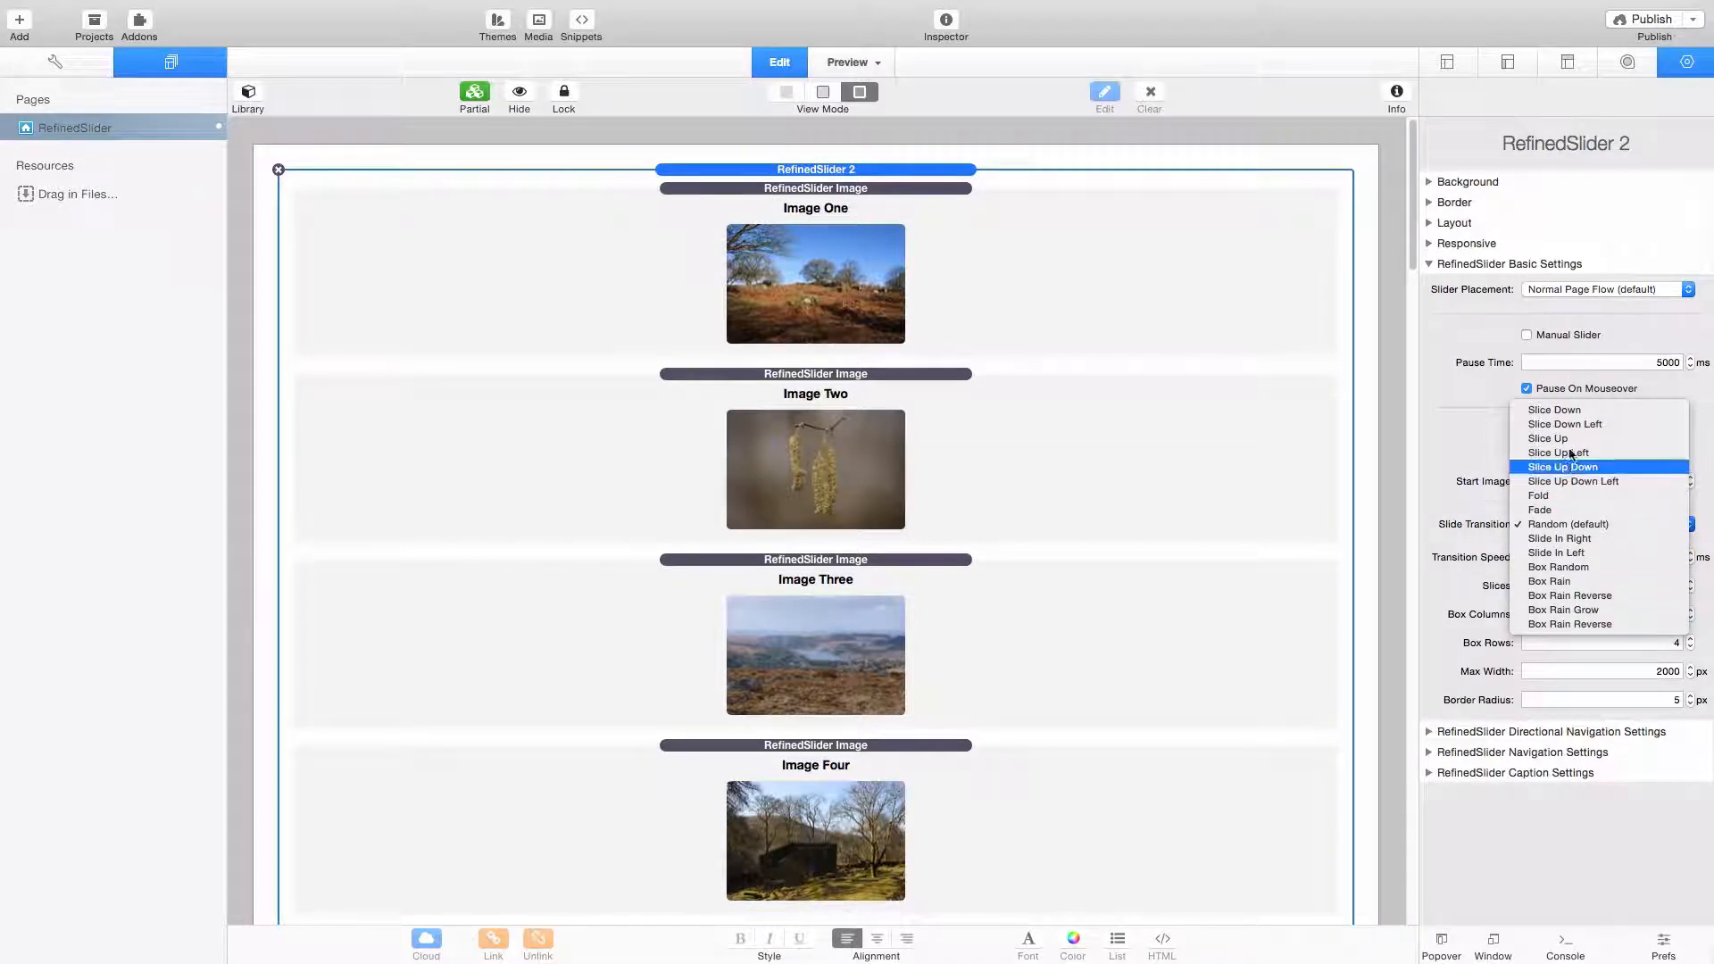
pyautogui.click(1441, 513)
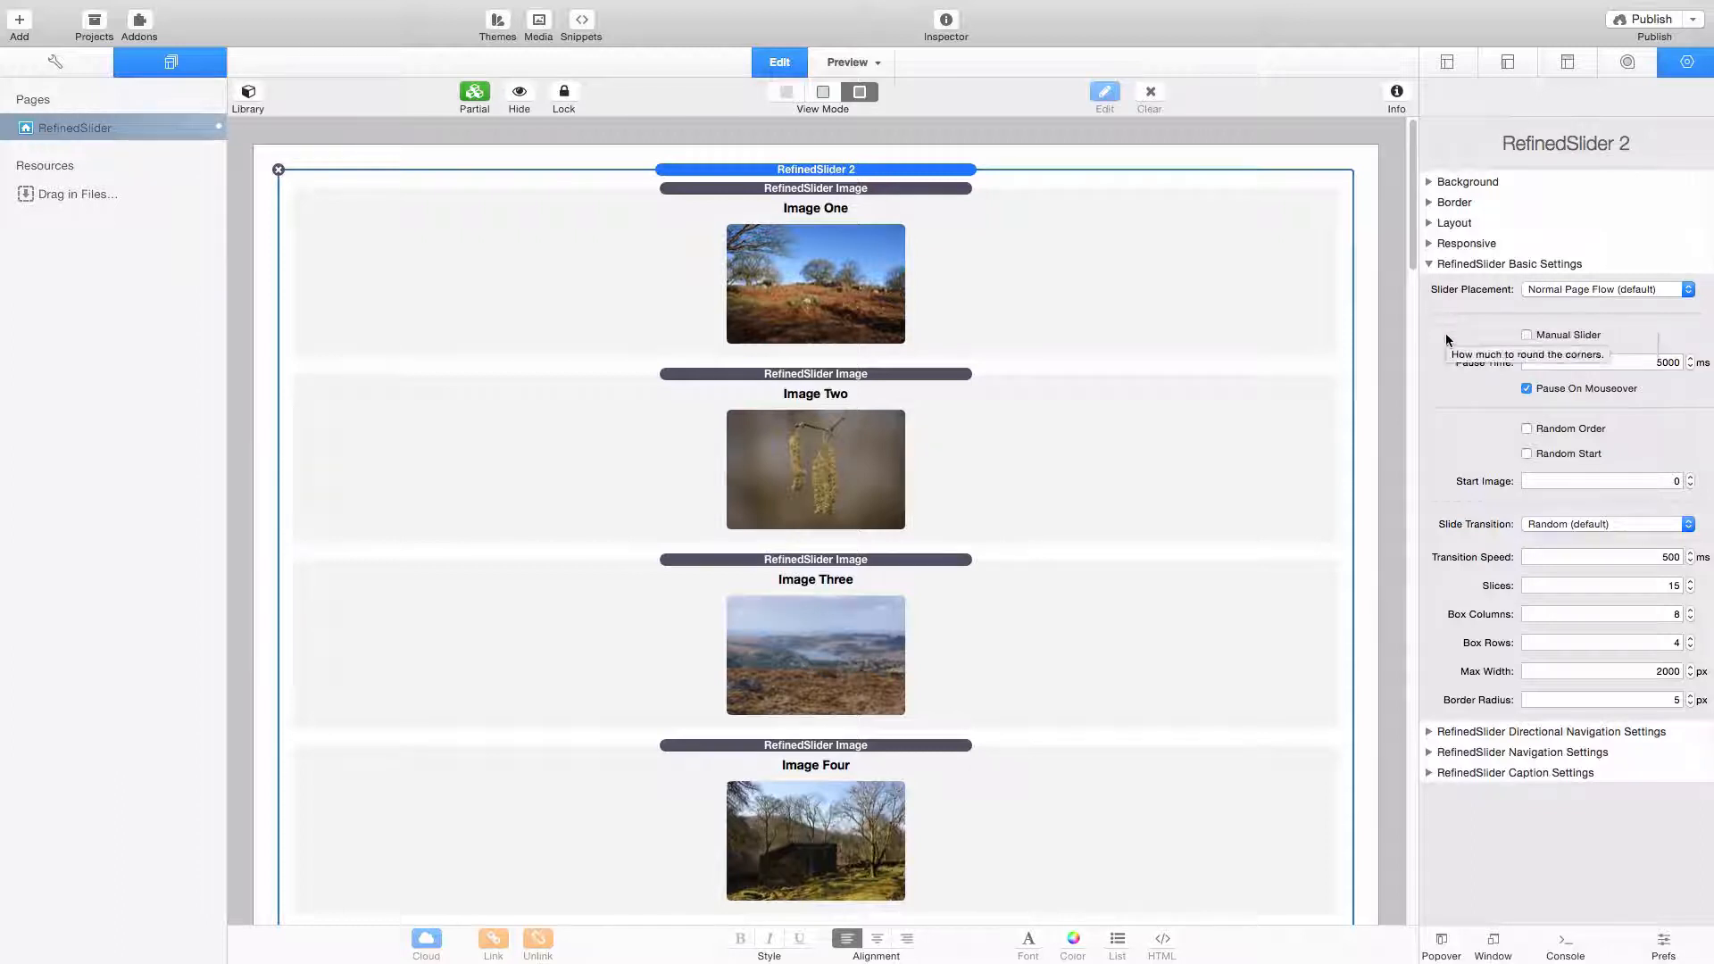
pyautogui.click(1428, 264)
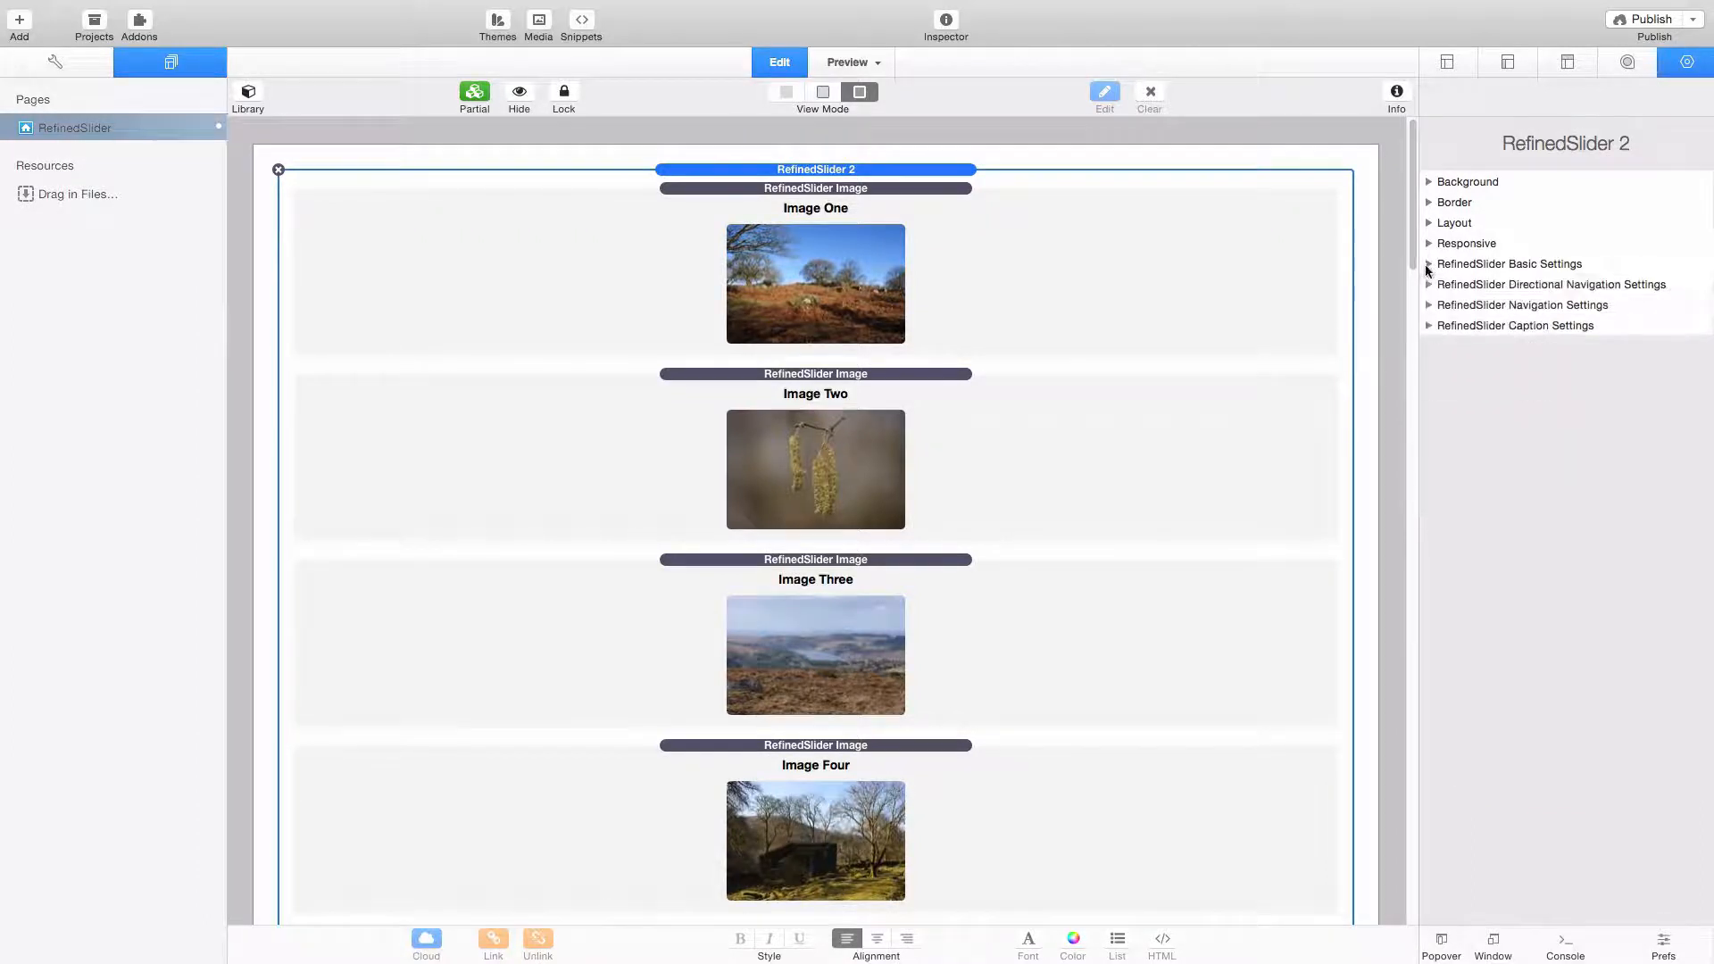
# - Examine the slider's directional navigation settings, including the icon code for the Previous button
pyautogui.click(1428, 285)
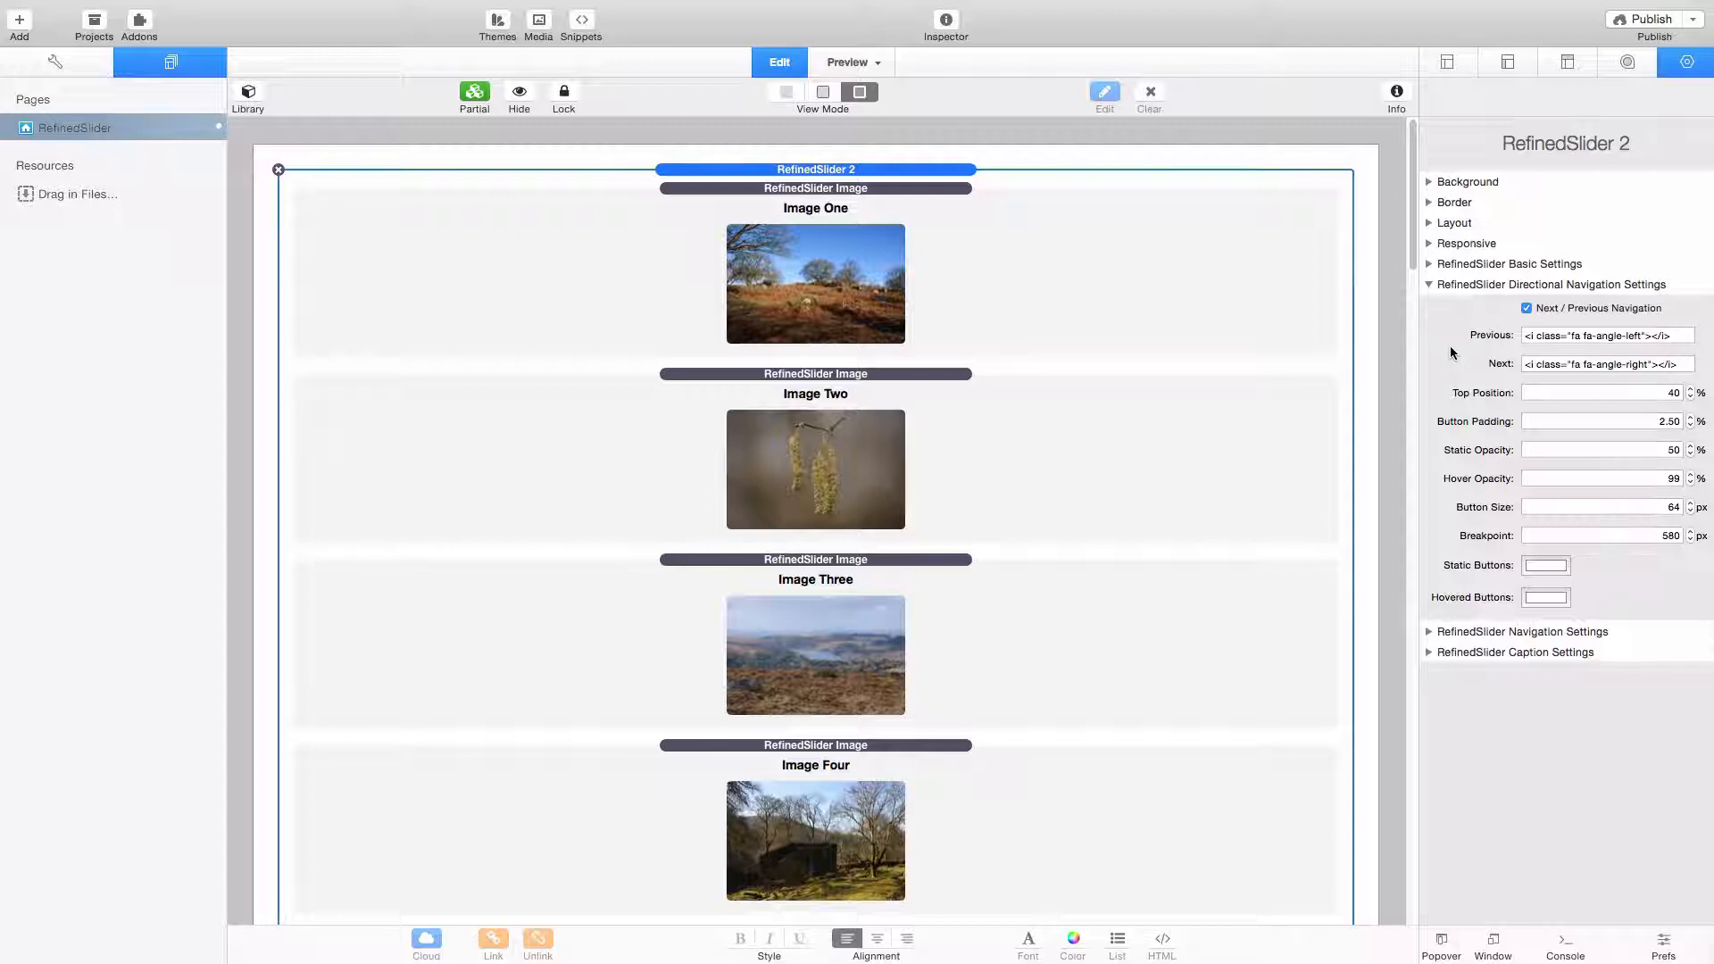
pyautogui.click(1580, 336)
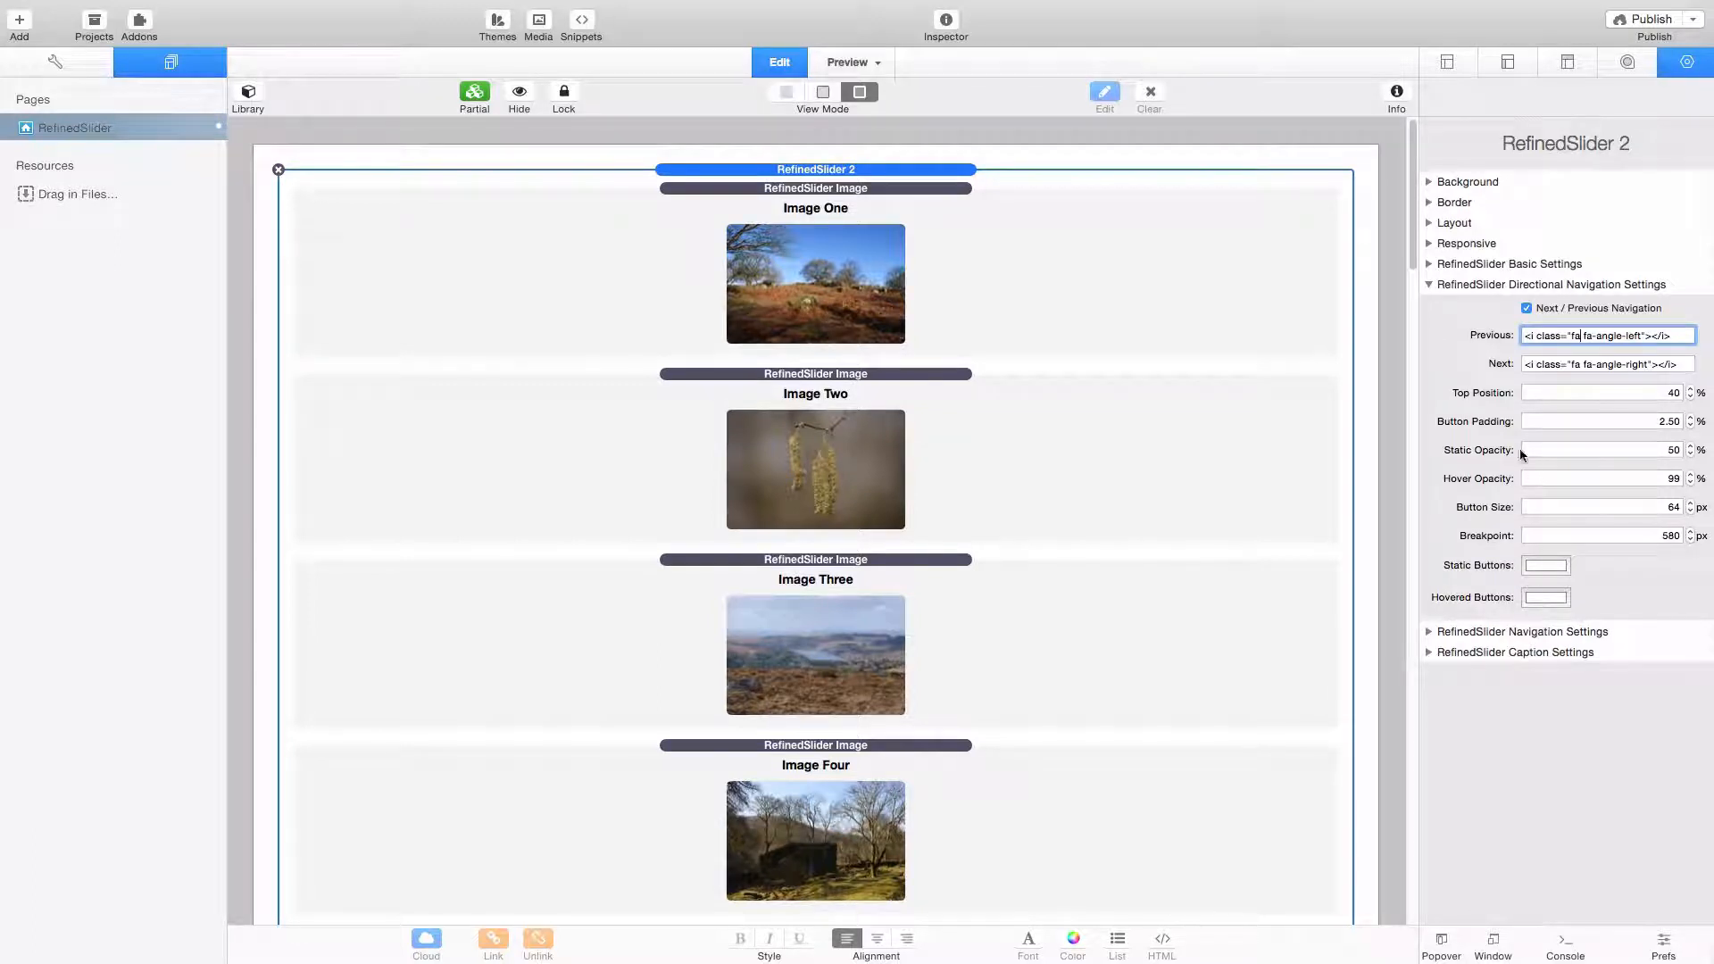
pyautogui.click(1428, 284)
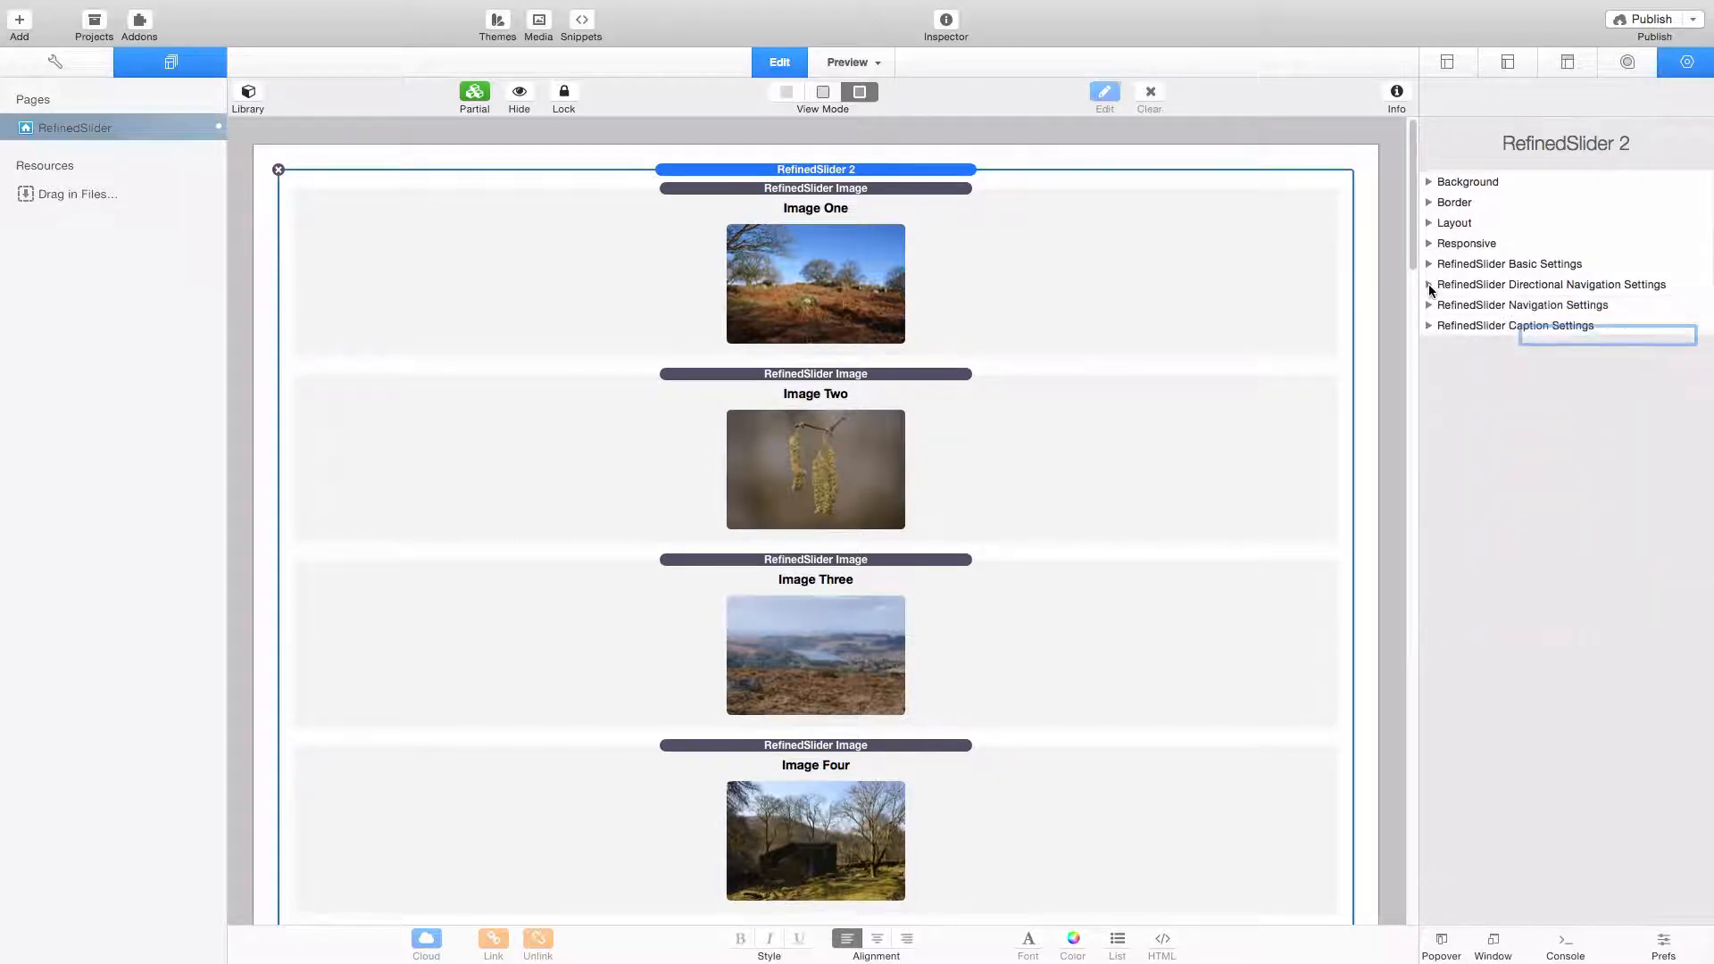
# - Examine the navigation style choices, the breakpoint and the thumbnail width in the slider's navigation settings
pyautogui.click(1428, 304)
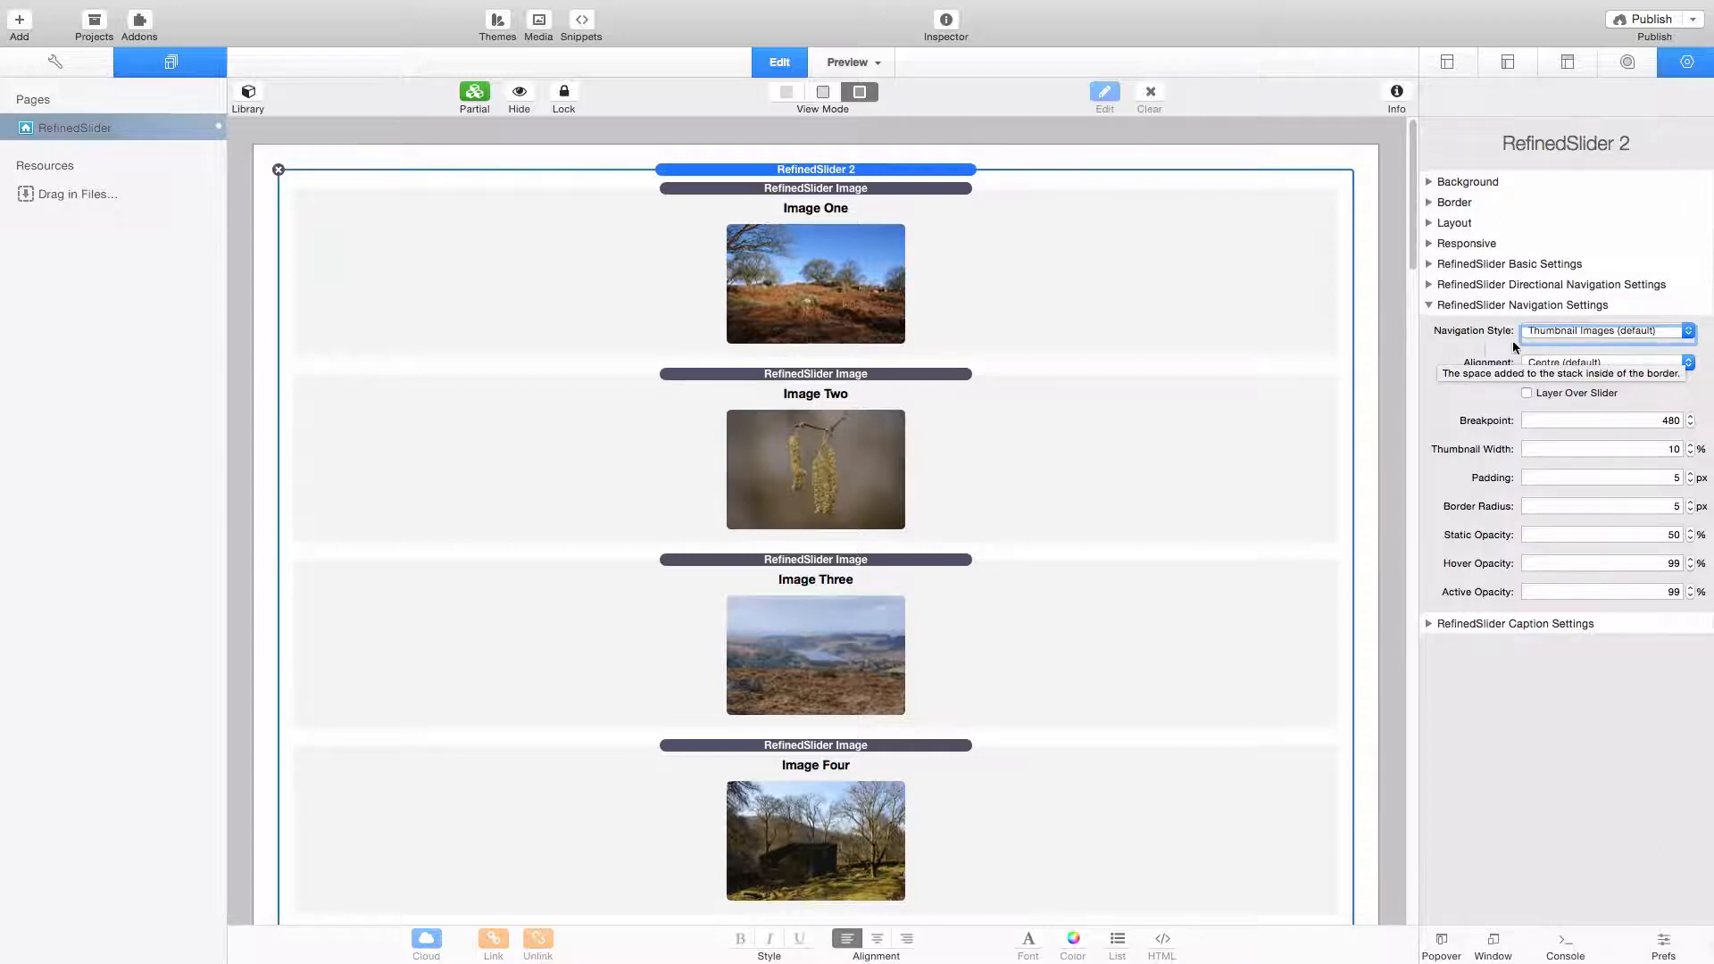
pyautogui.click(1567, 330)
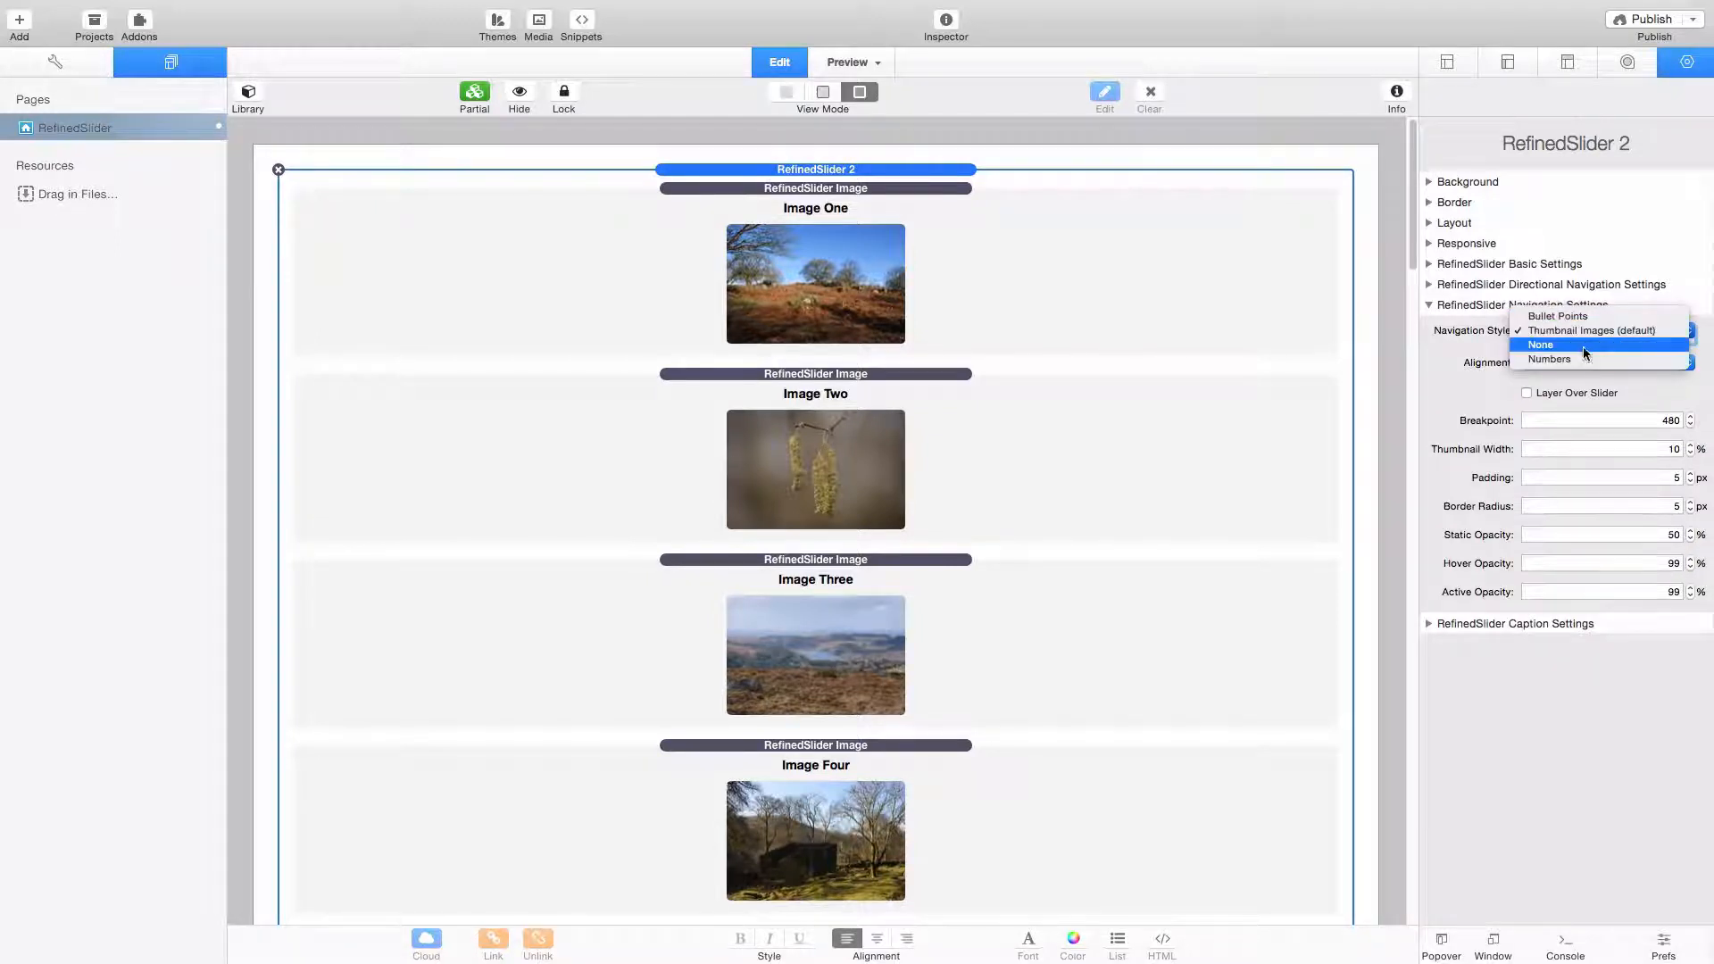
pyautogui.click(1443, 344)
pyautogui.click(1624, 417)
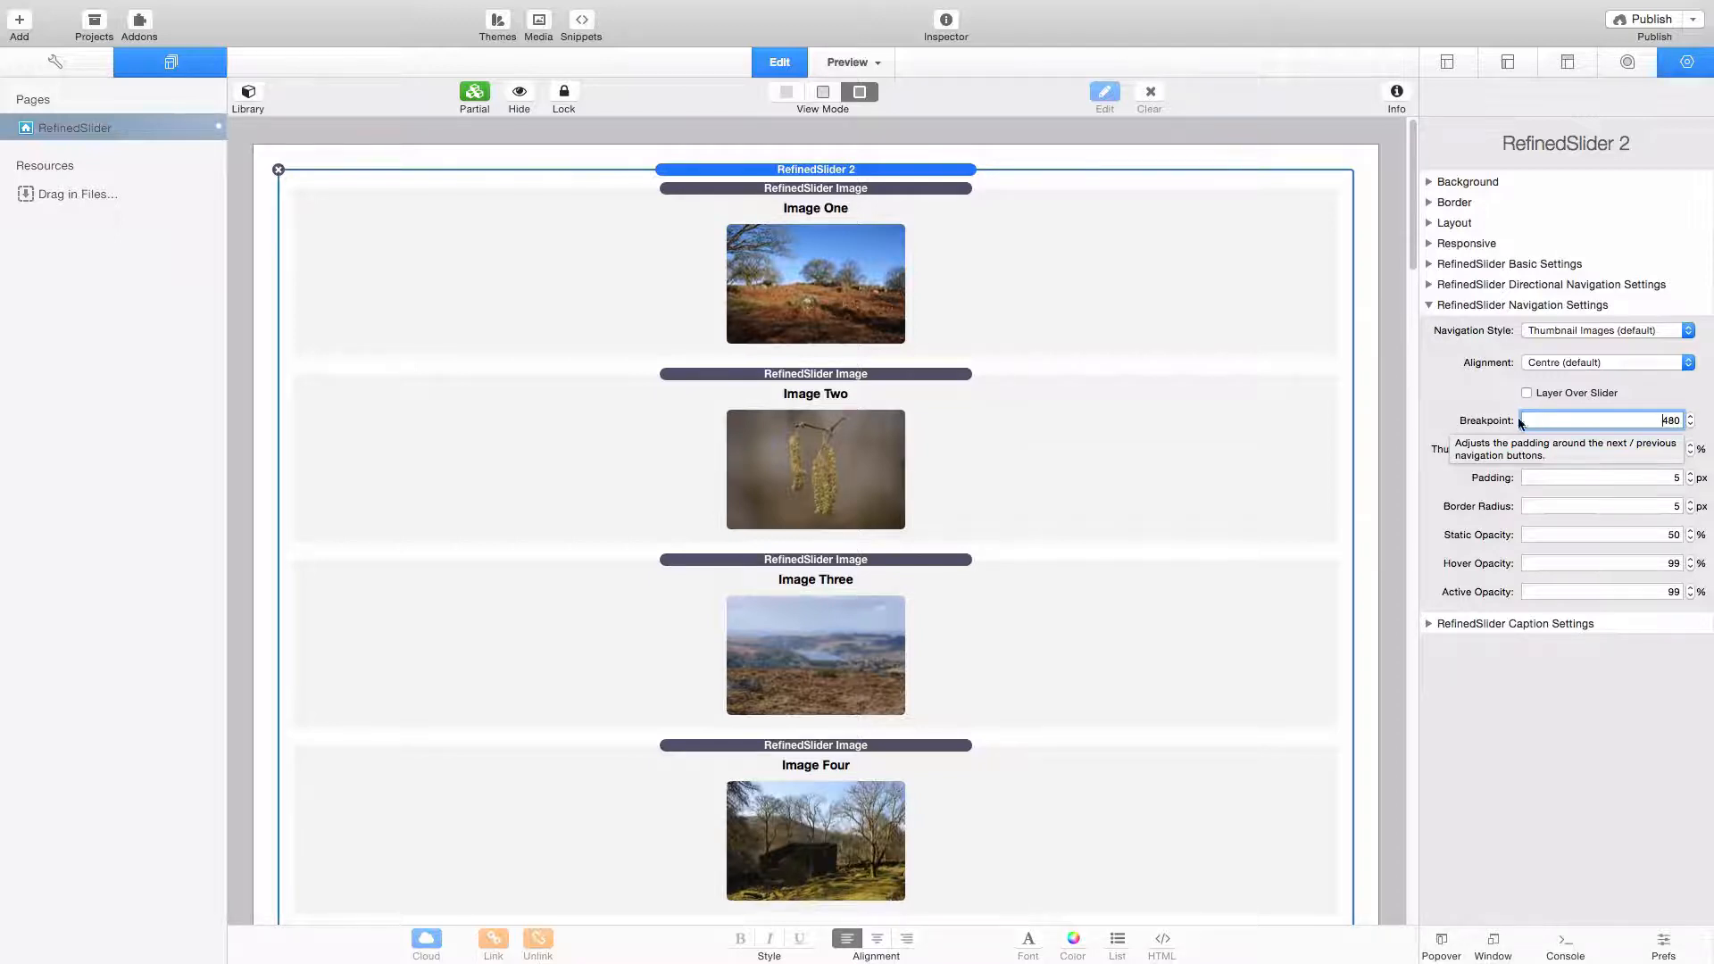
pyautogui.doubleClick(1640, 420)
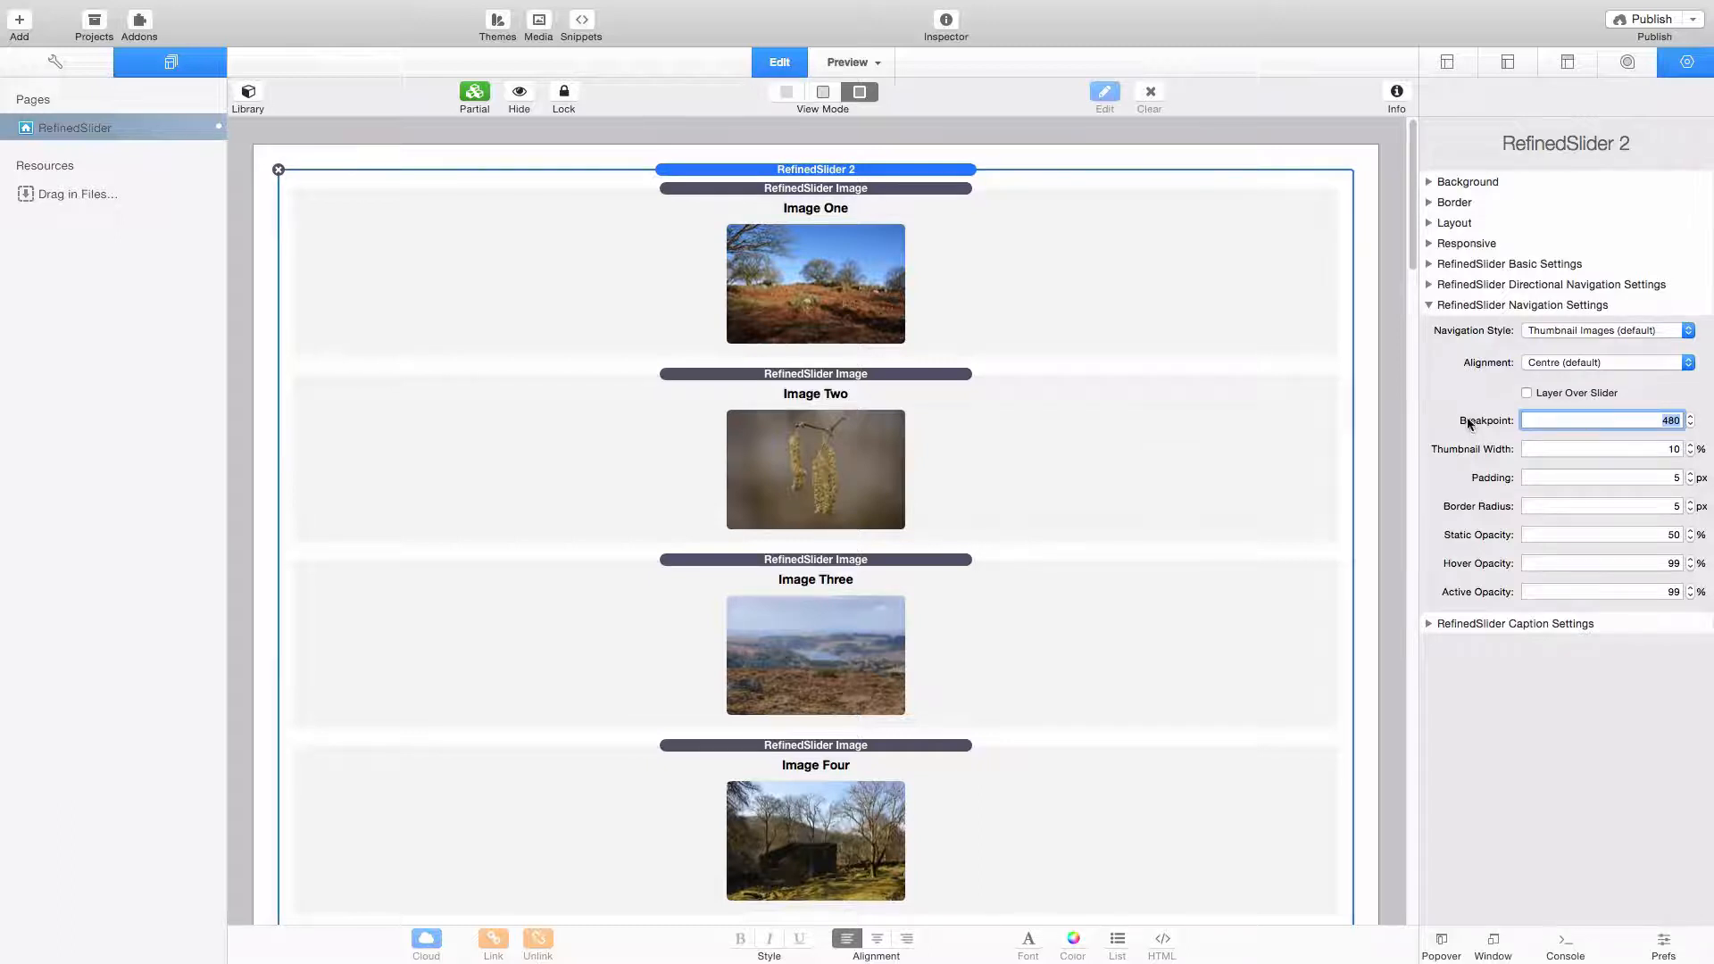
pyautogui.click(1571, 331)
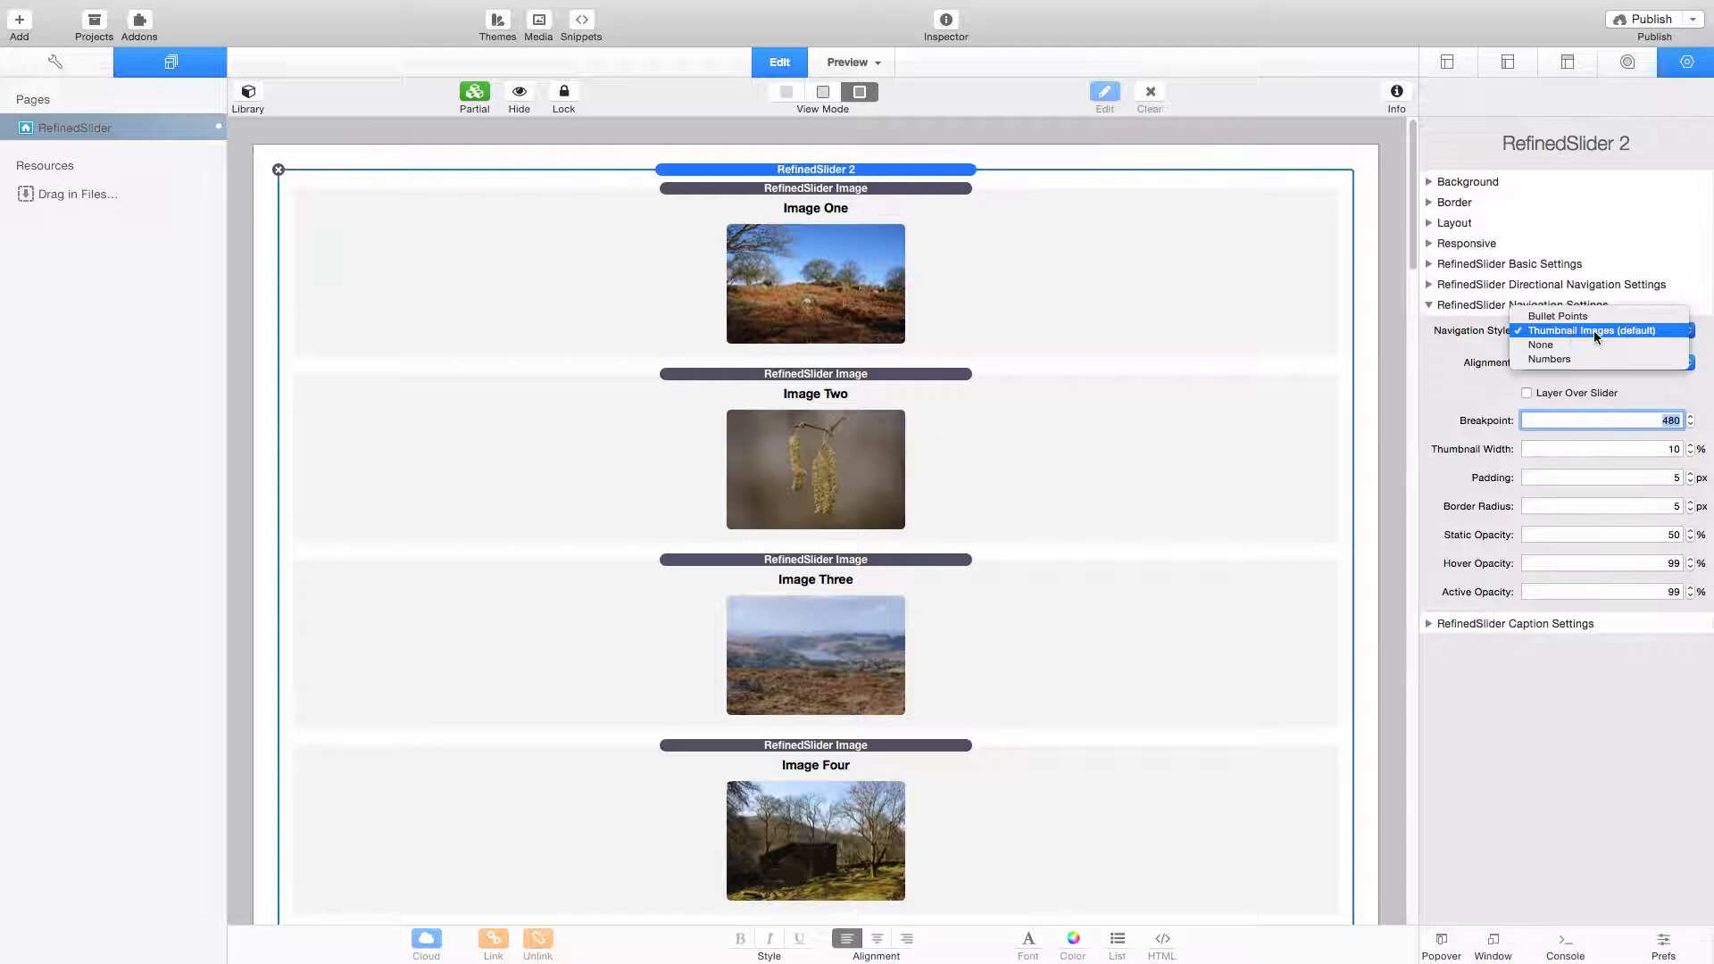
pyautogui.click(1593, 330)
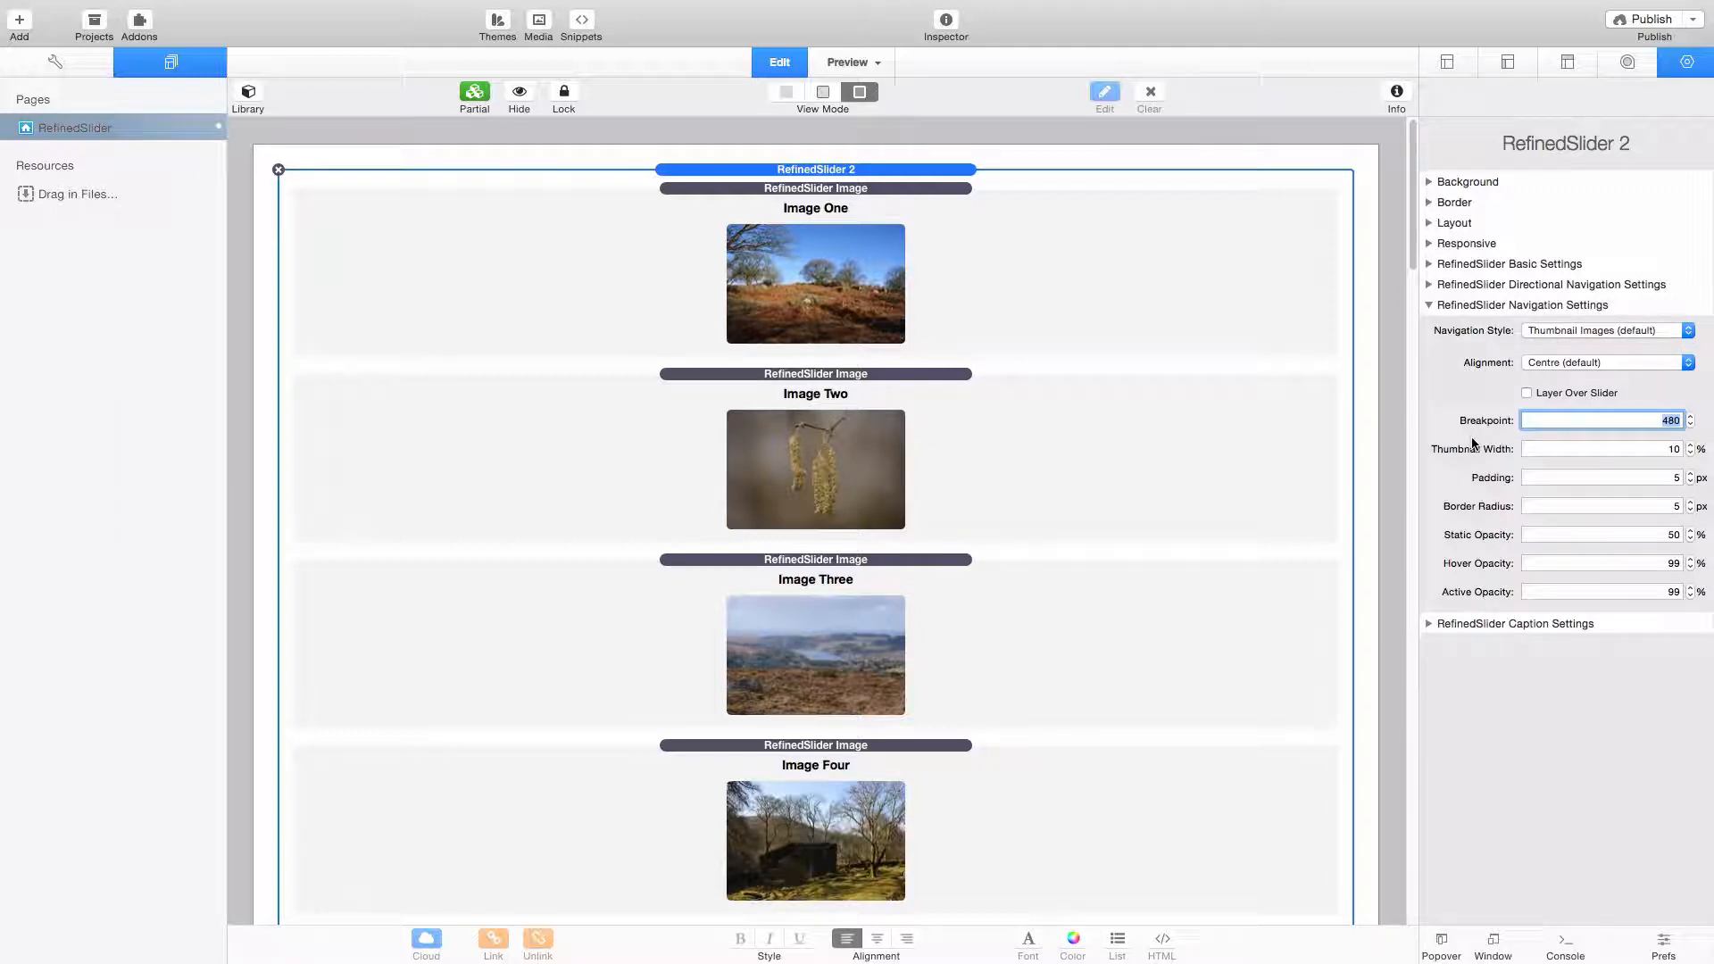
pyautogui.click(1603, 449)
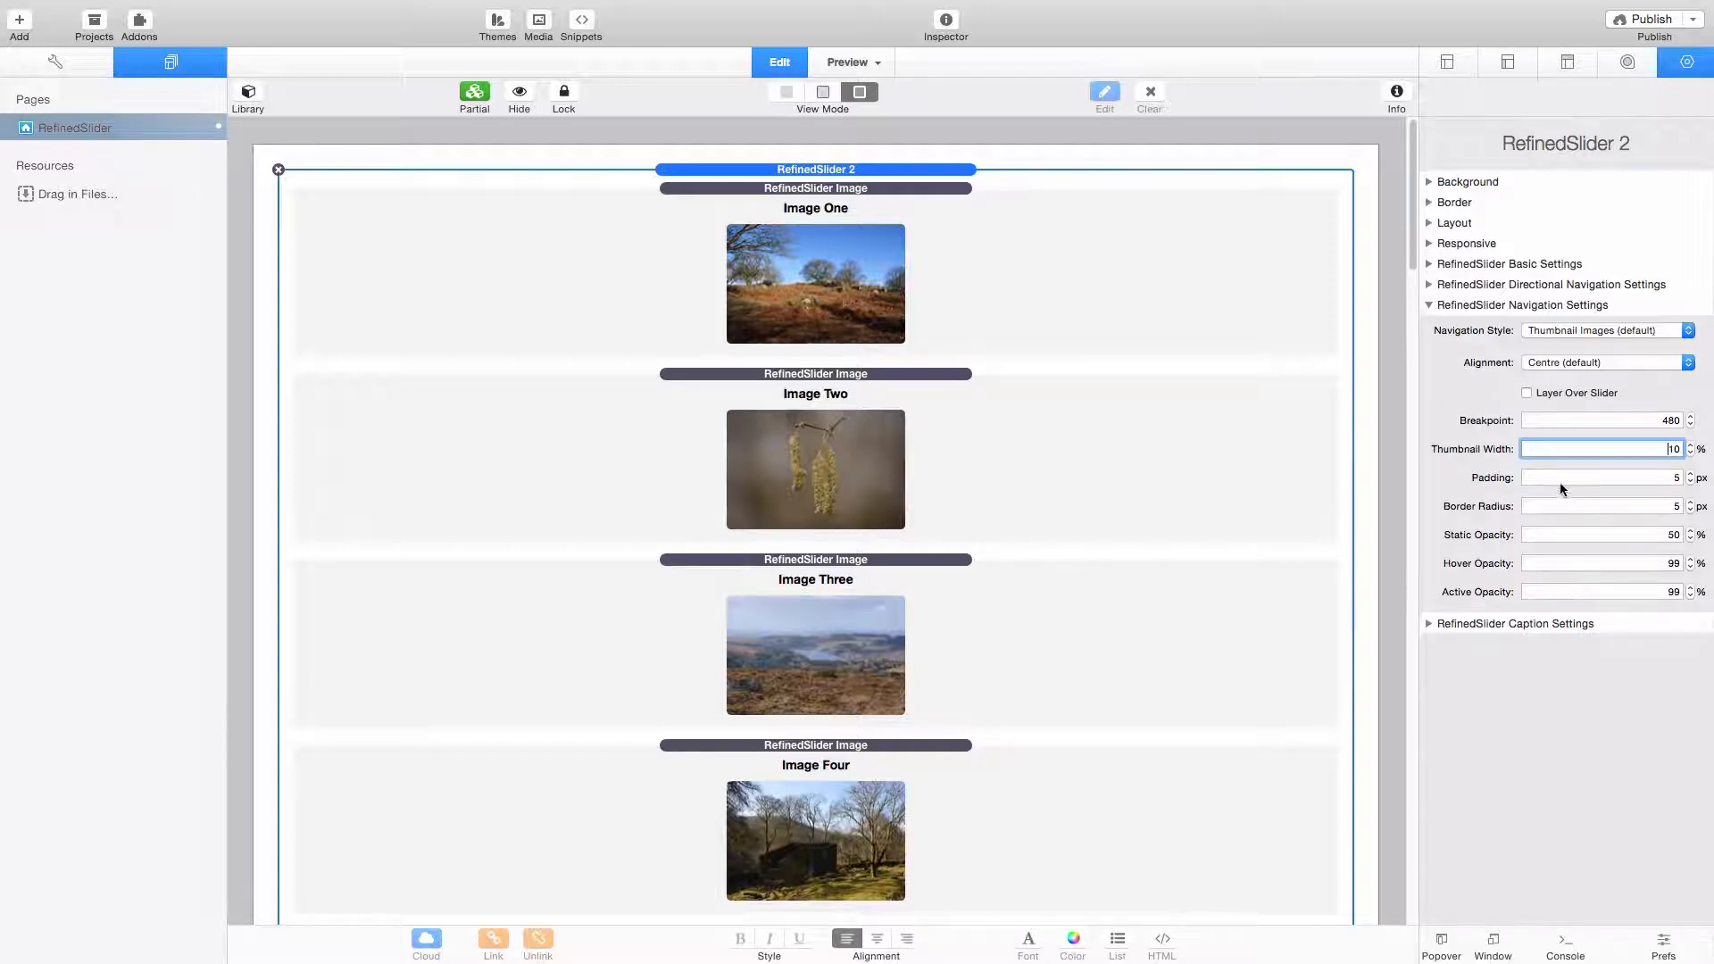
# - Examine the caption settings of the slider, including the breakpoint and the caption position choices
pyautogui.click(1428, 305)
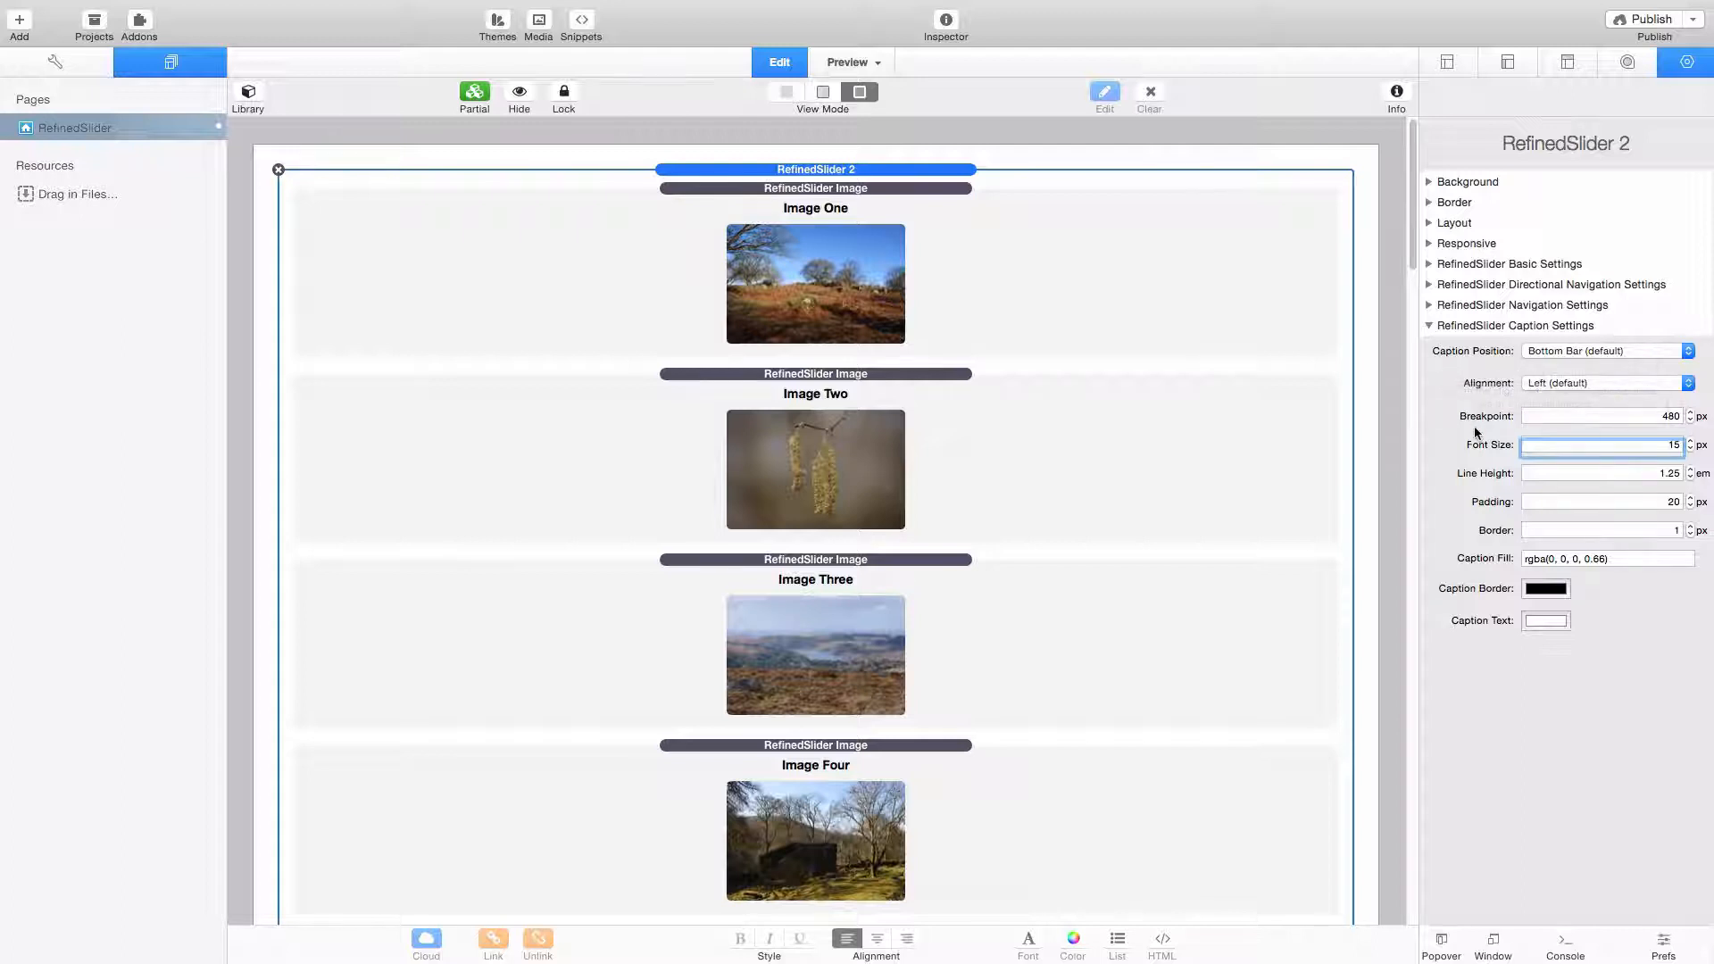
pyautogui.click(1559, 412)
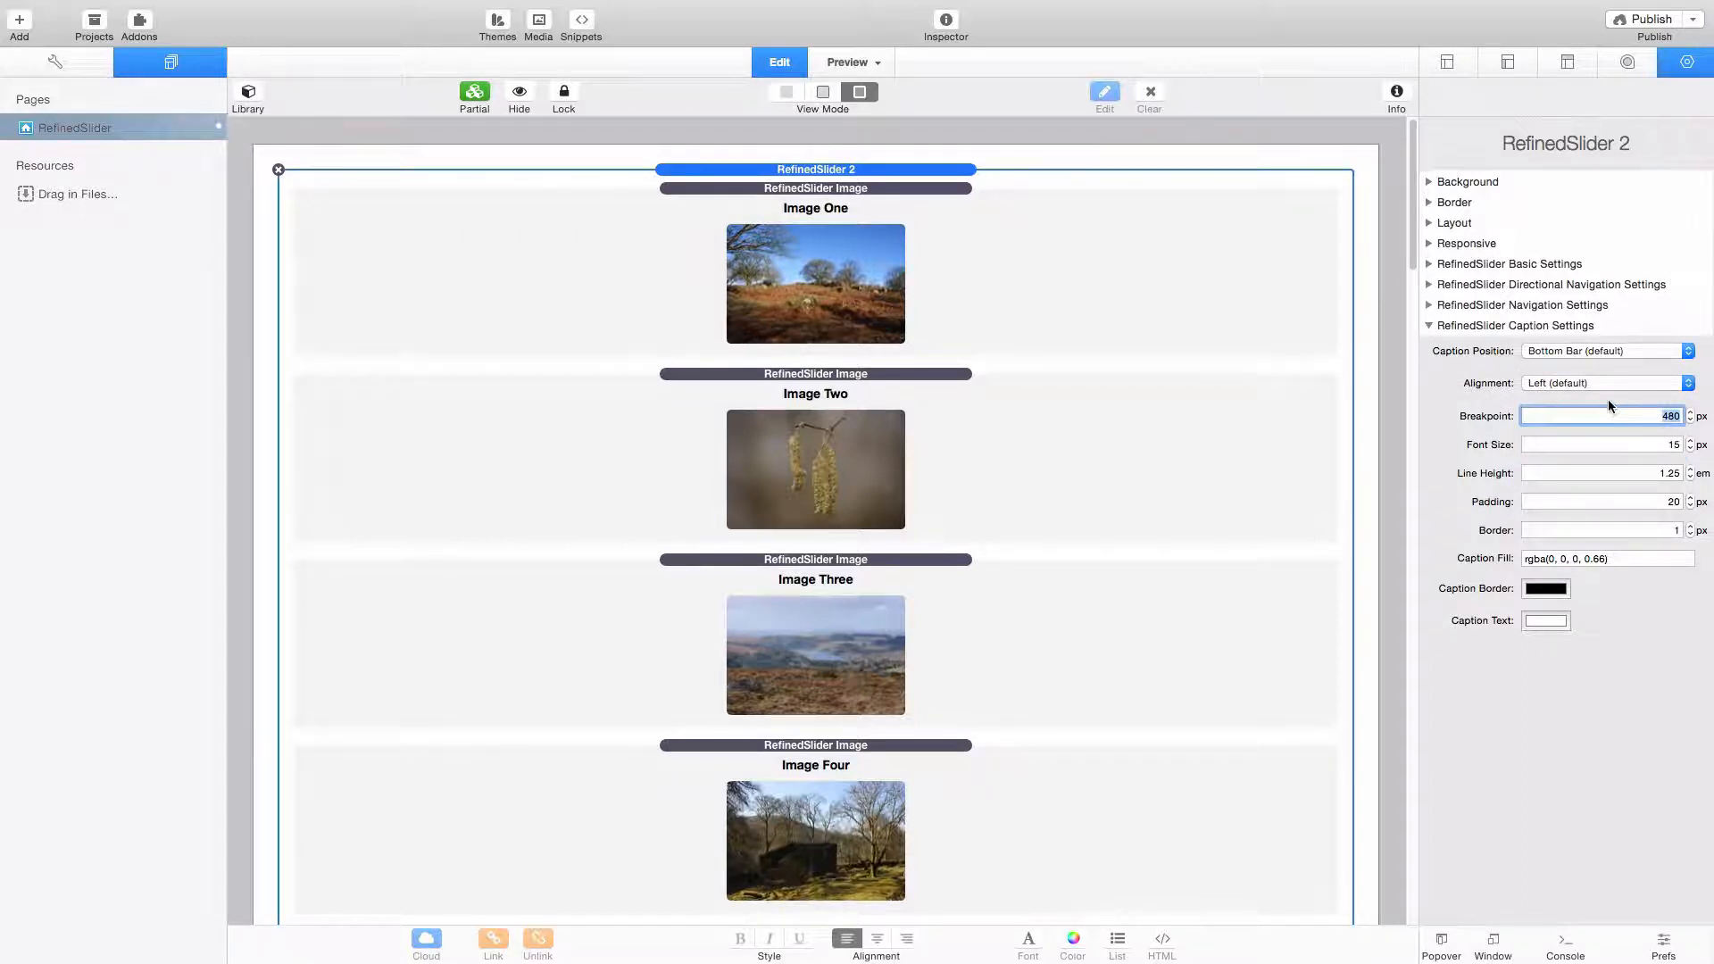
pyautogui.click(1597, 350)
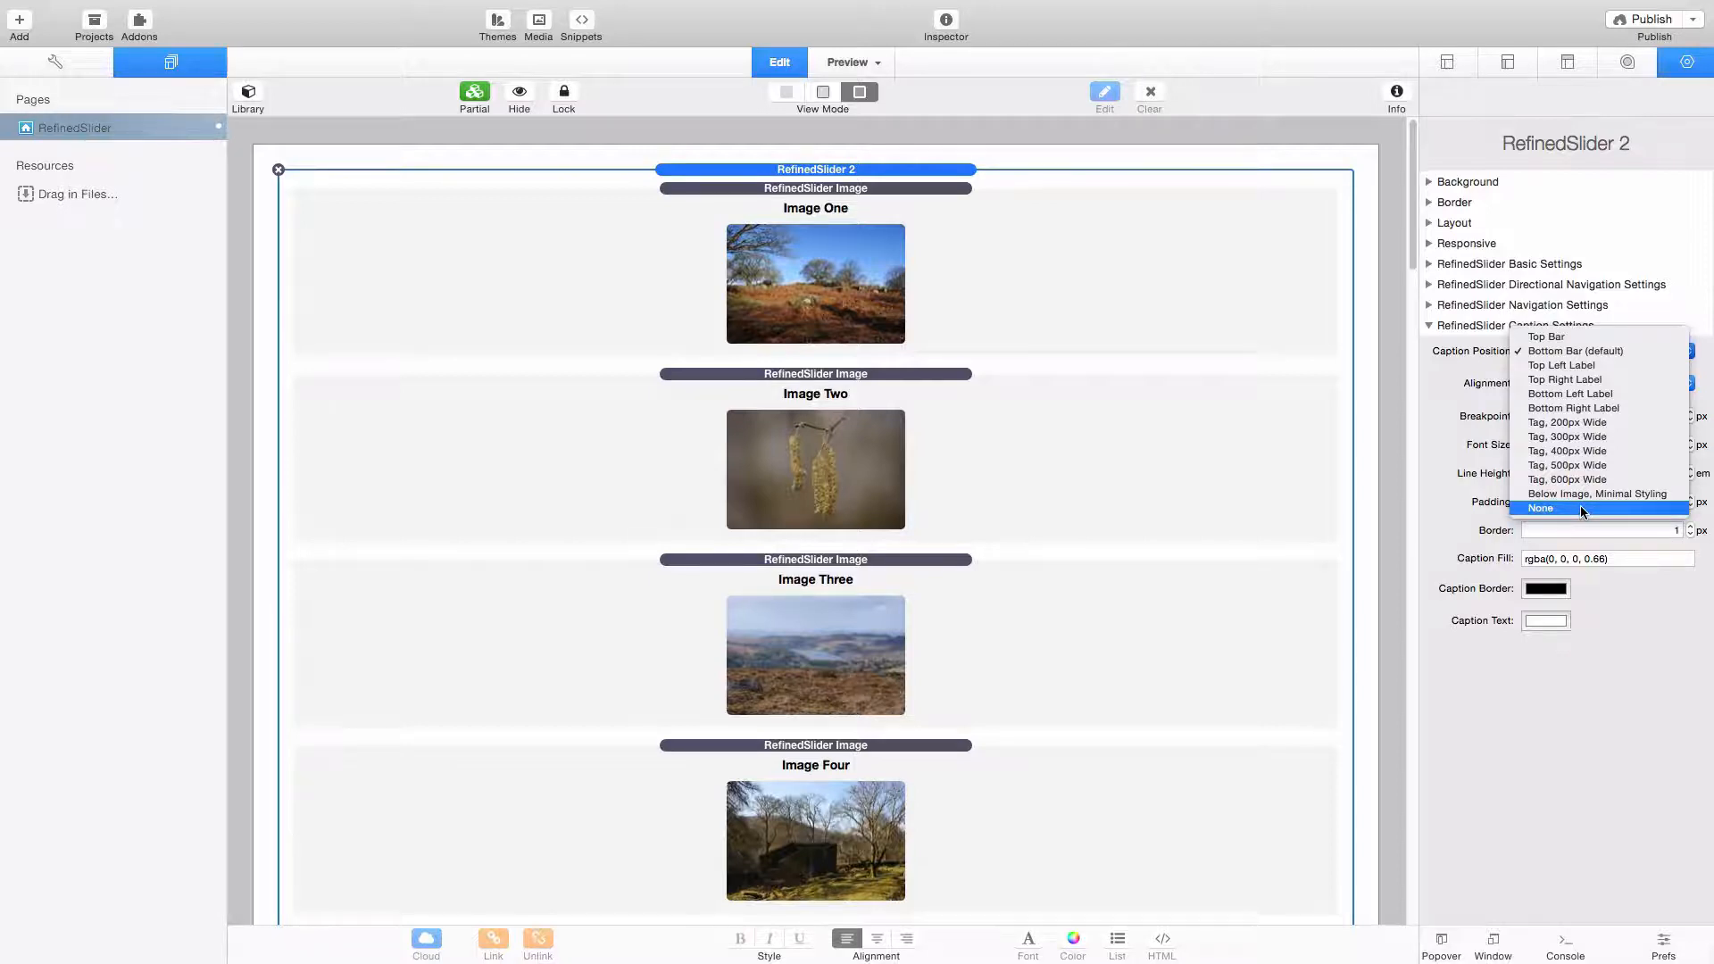
pyautogui.click(1464, 387)
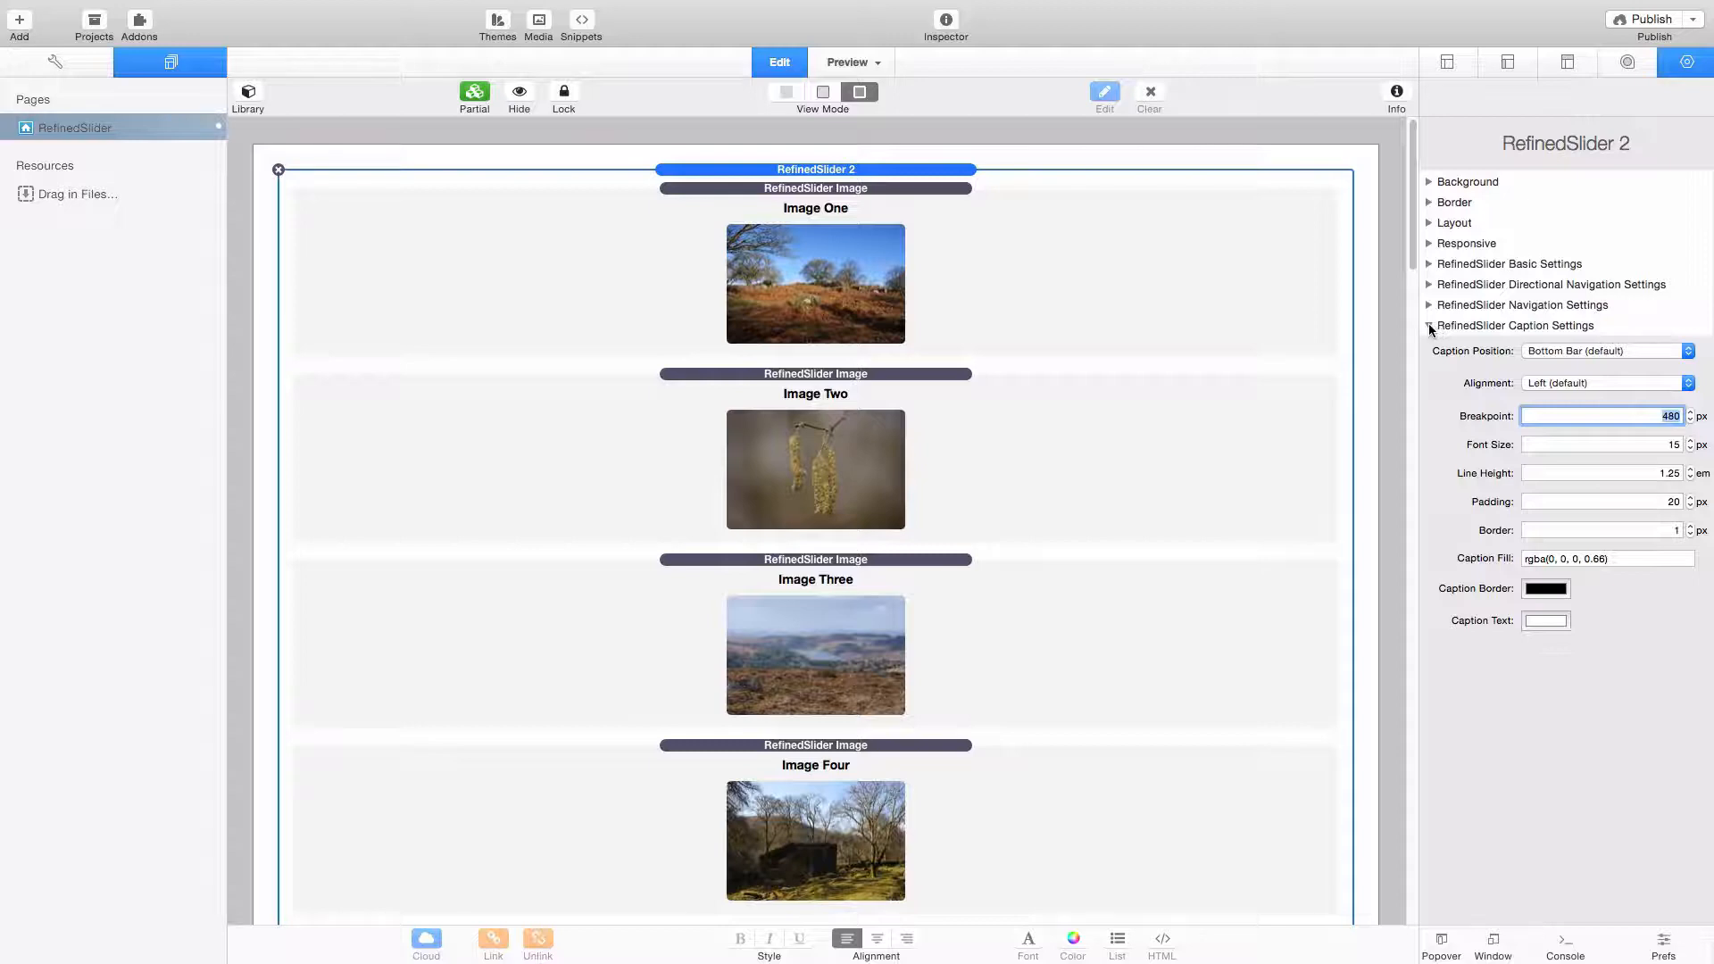
# - Preview the page with the slider and review the slider's basic settings alongside it
pyautogui.press('super+r')
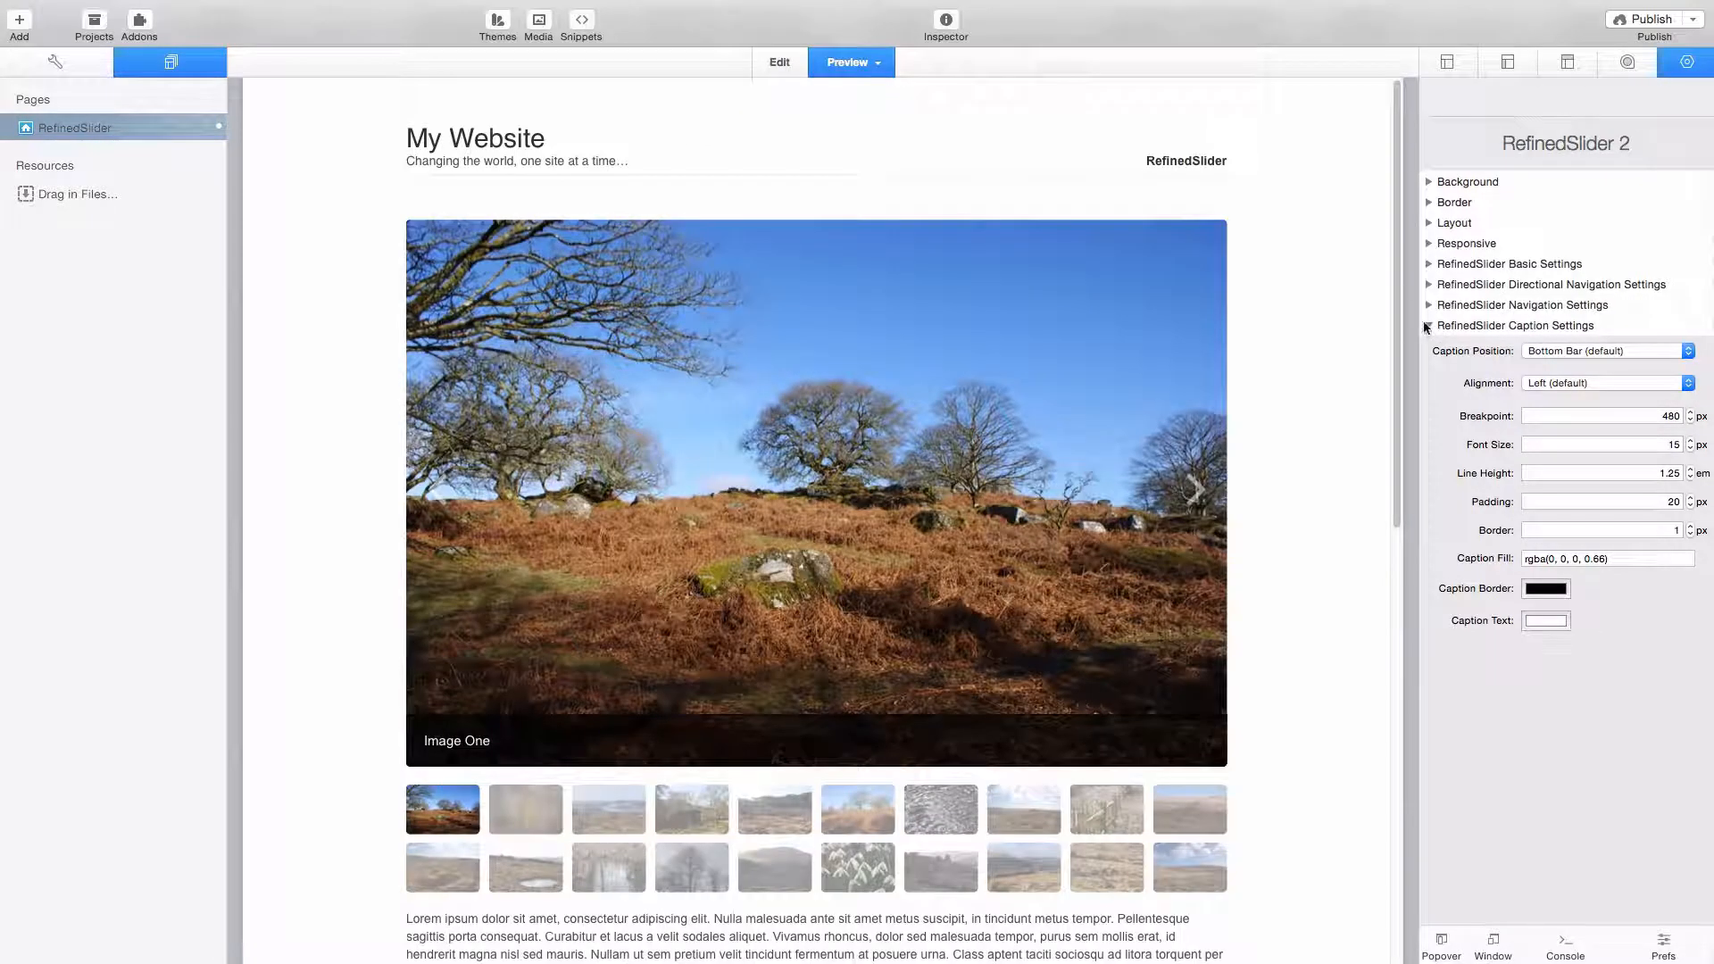
pyautogui.click(1429, 265)
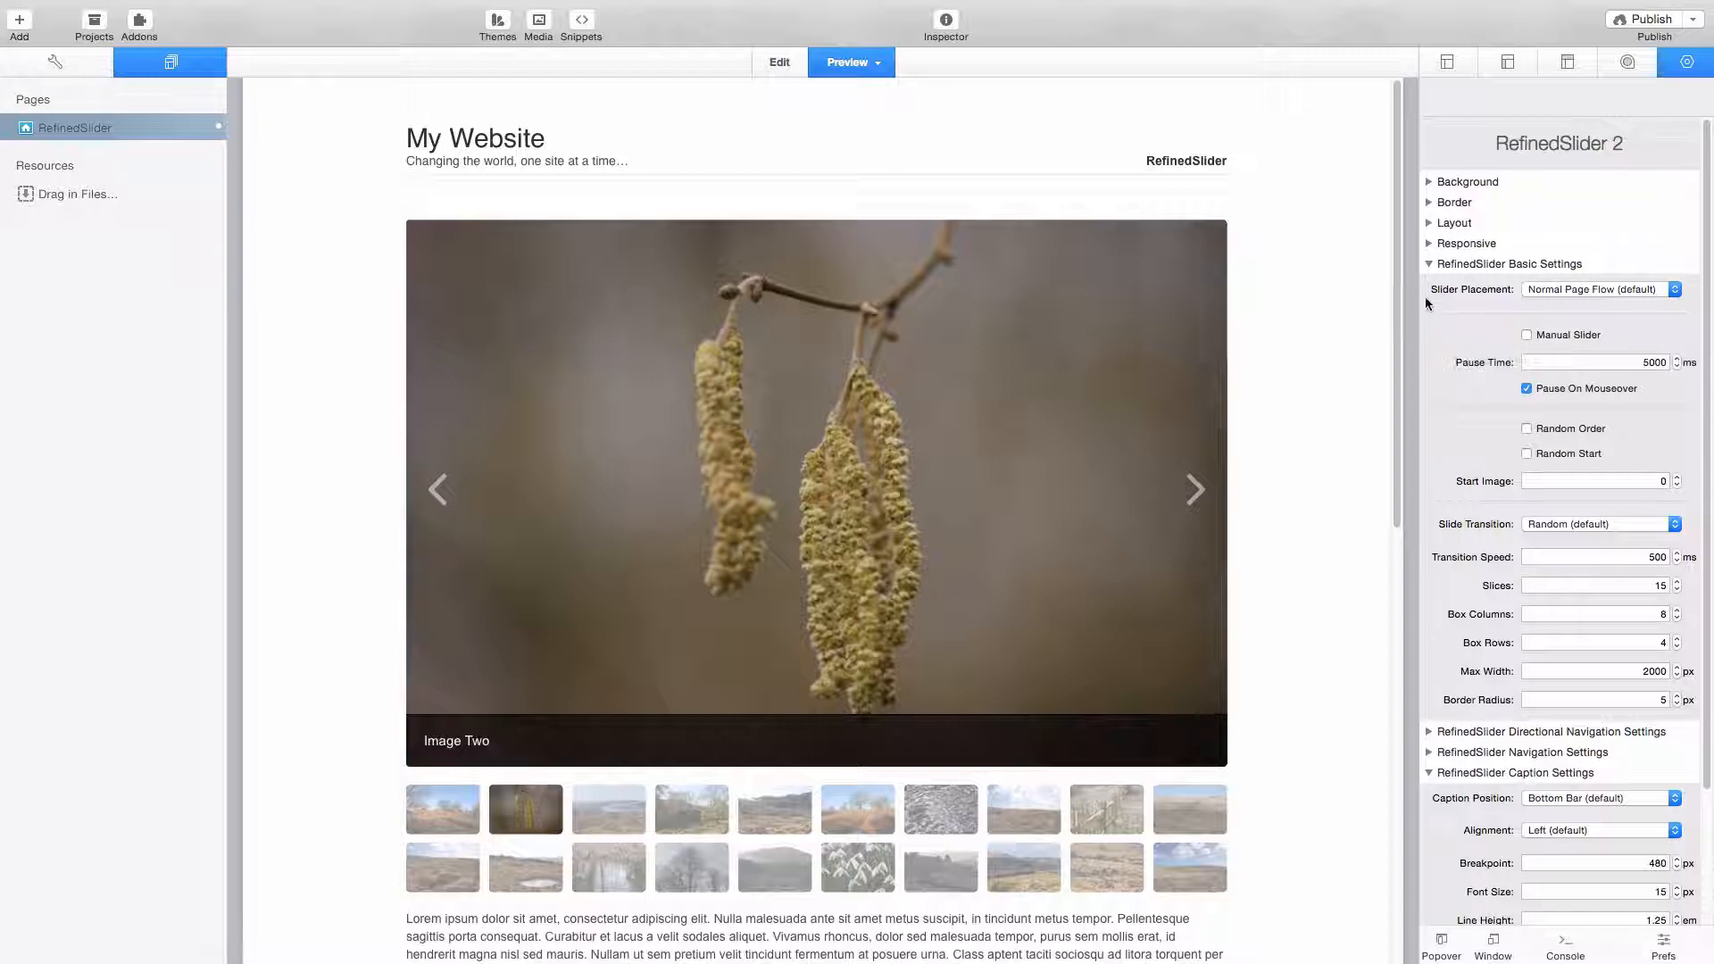
pyautogui.click(1428, 264)
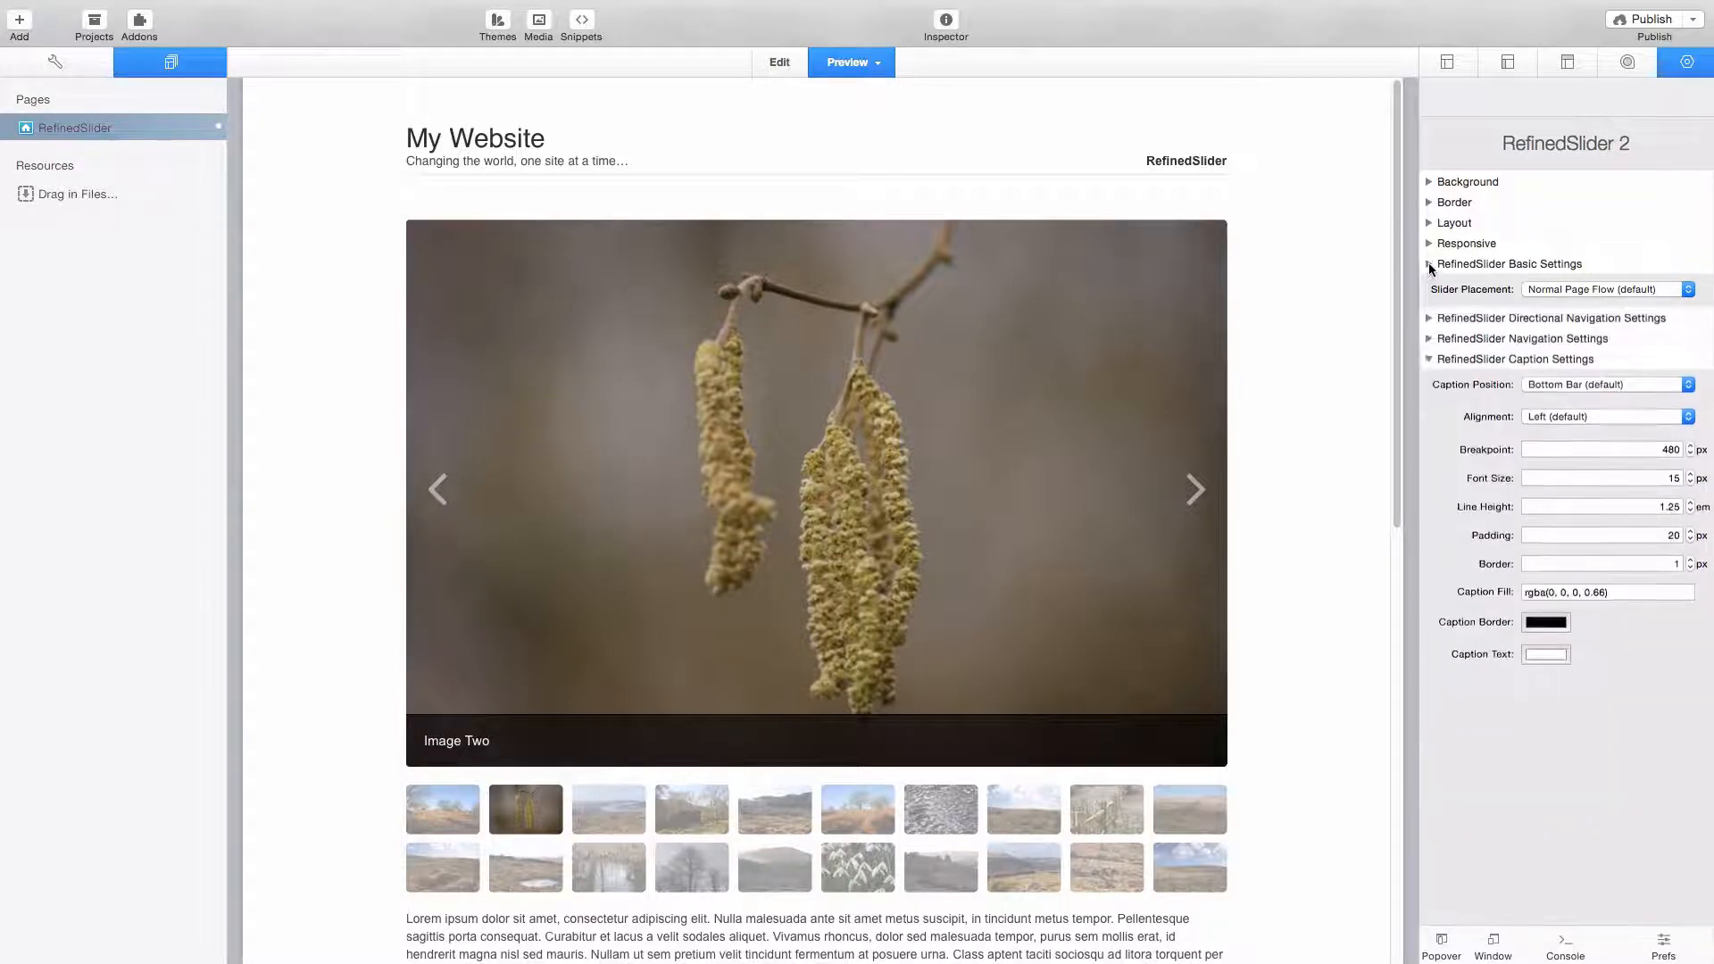
pyautogui.click(1428, 326)
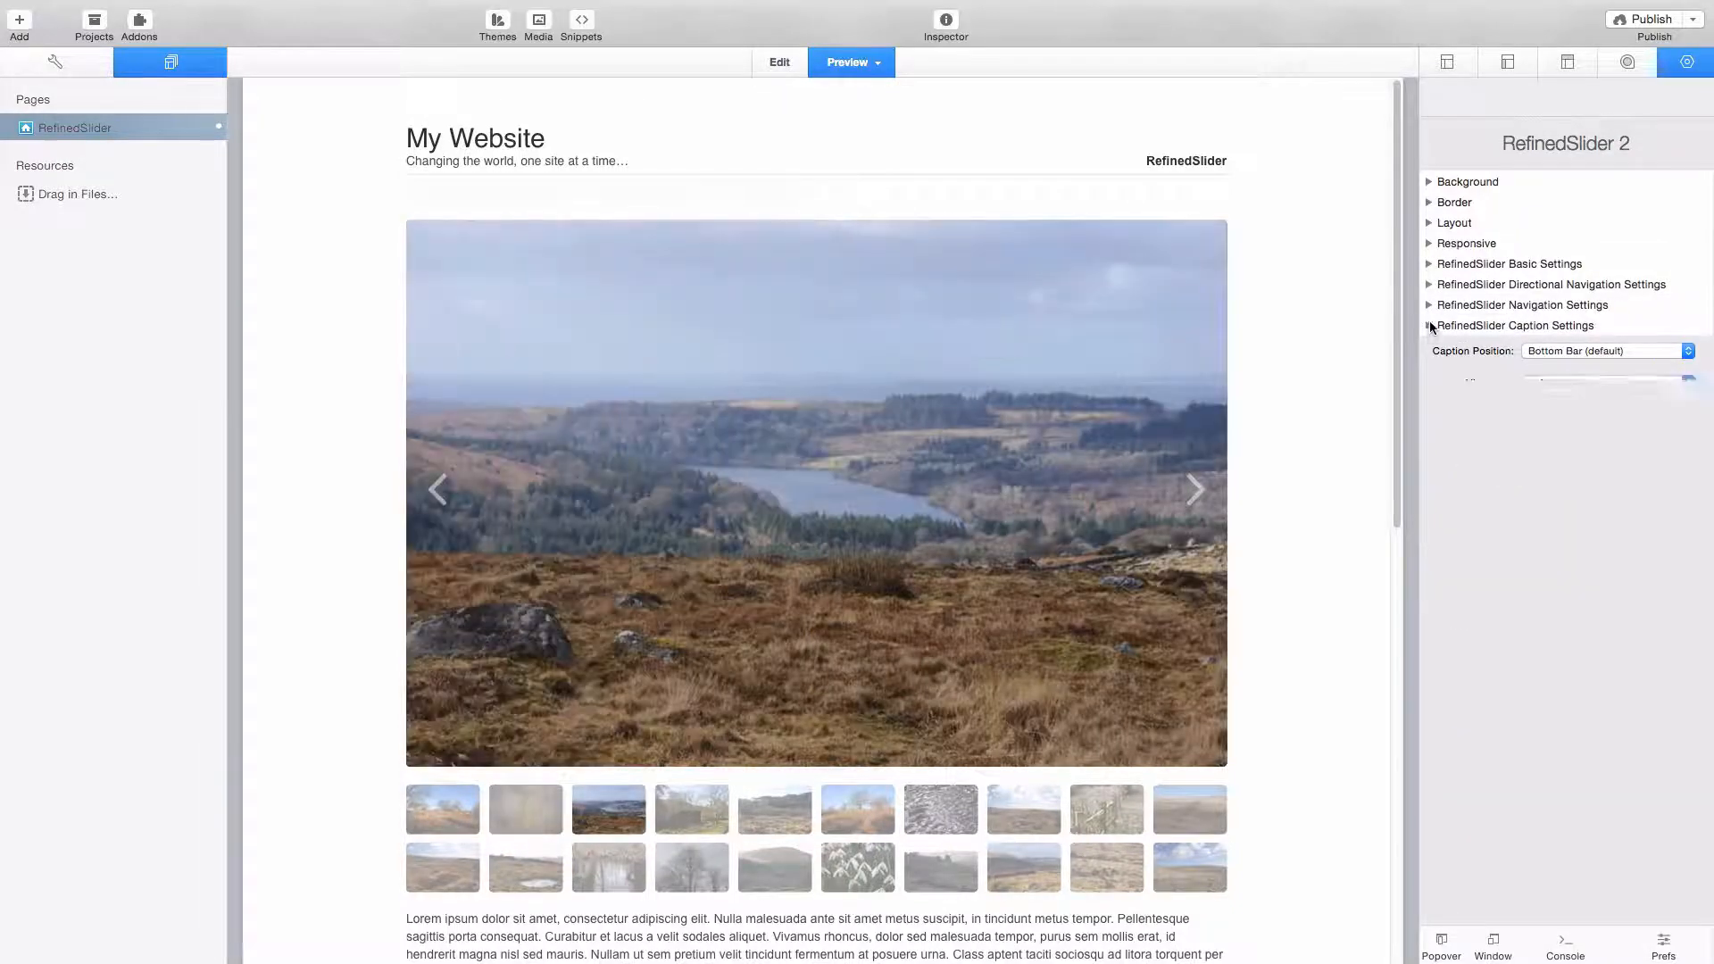
# - Disable the slider's Next / Previous Navigation and enable it again
pyautogui.click(1428, 283)
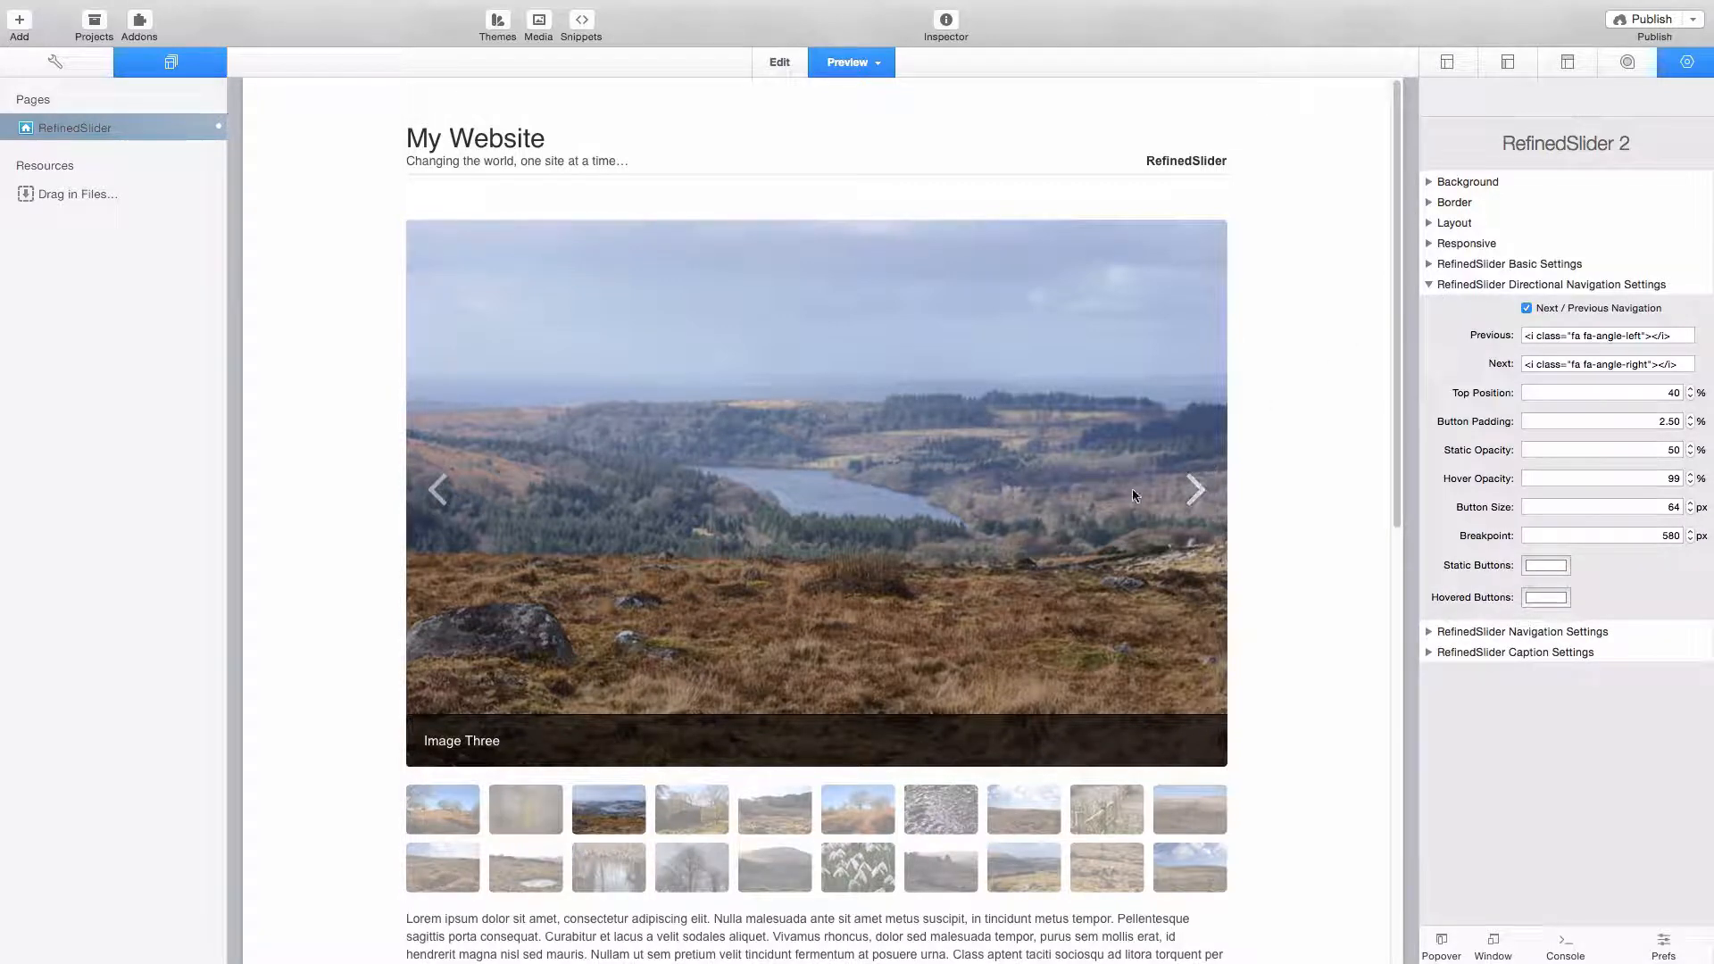
pyautogui.click(1527, 308)
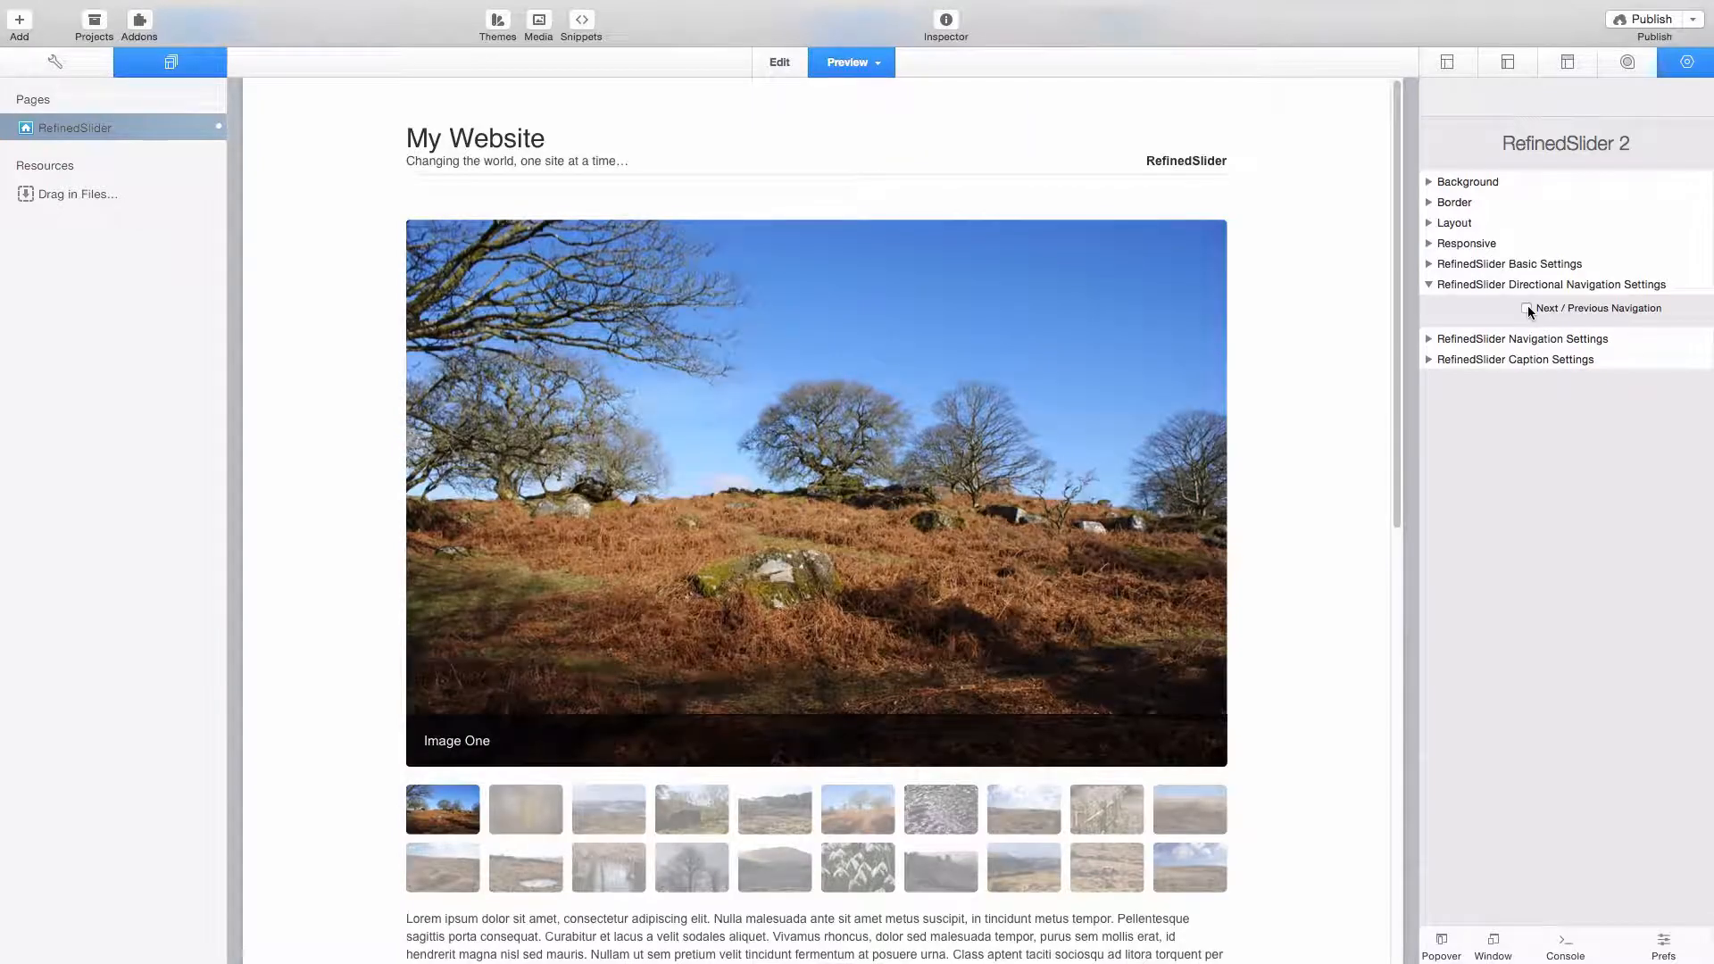
pyautogui.click(1527, 308)
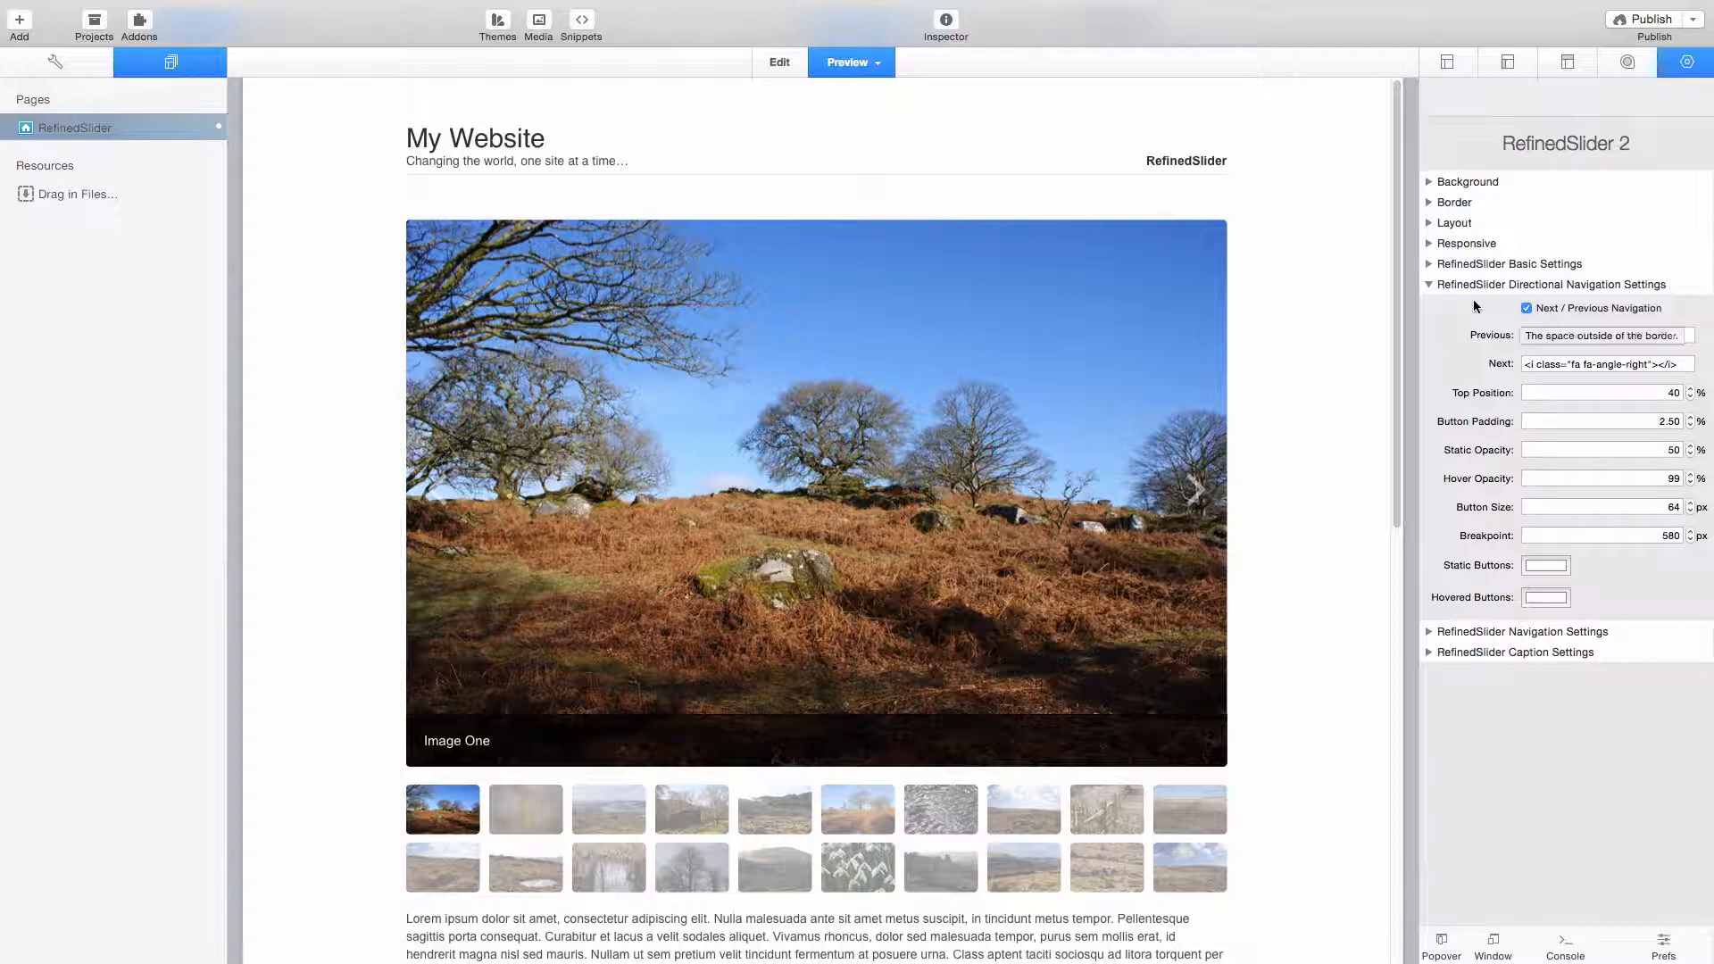
pyautogui.click(1428, 286)
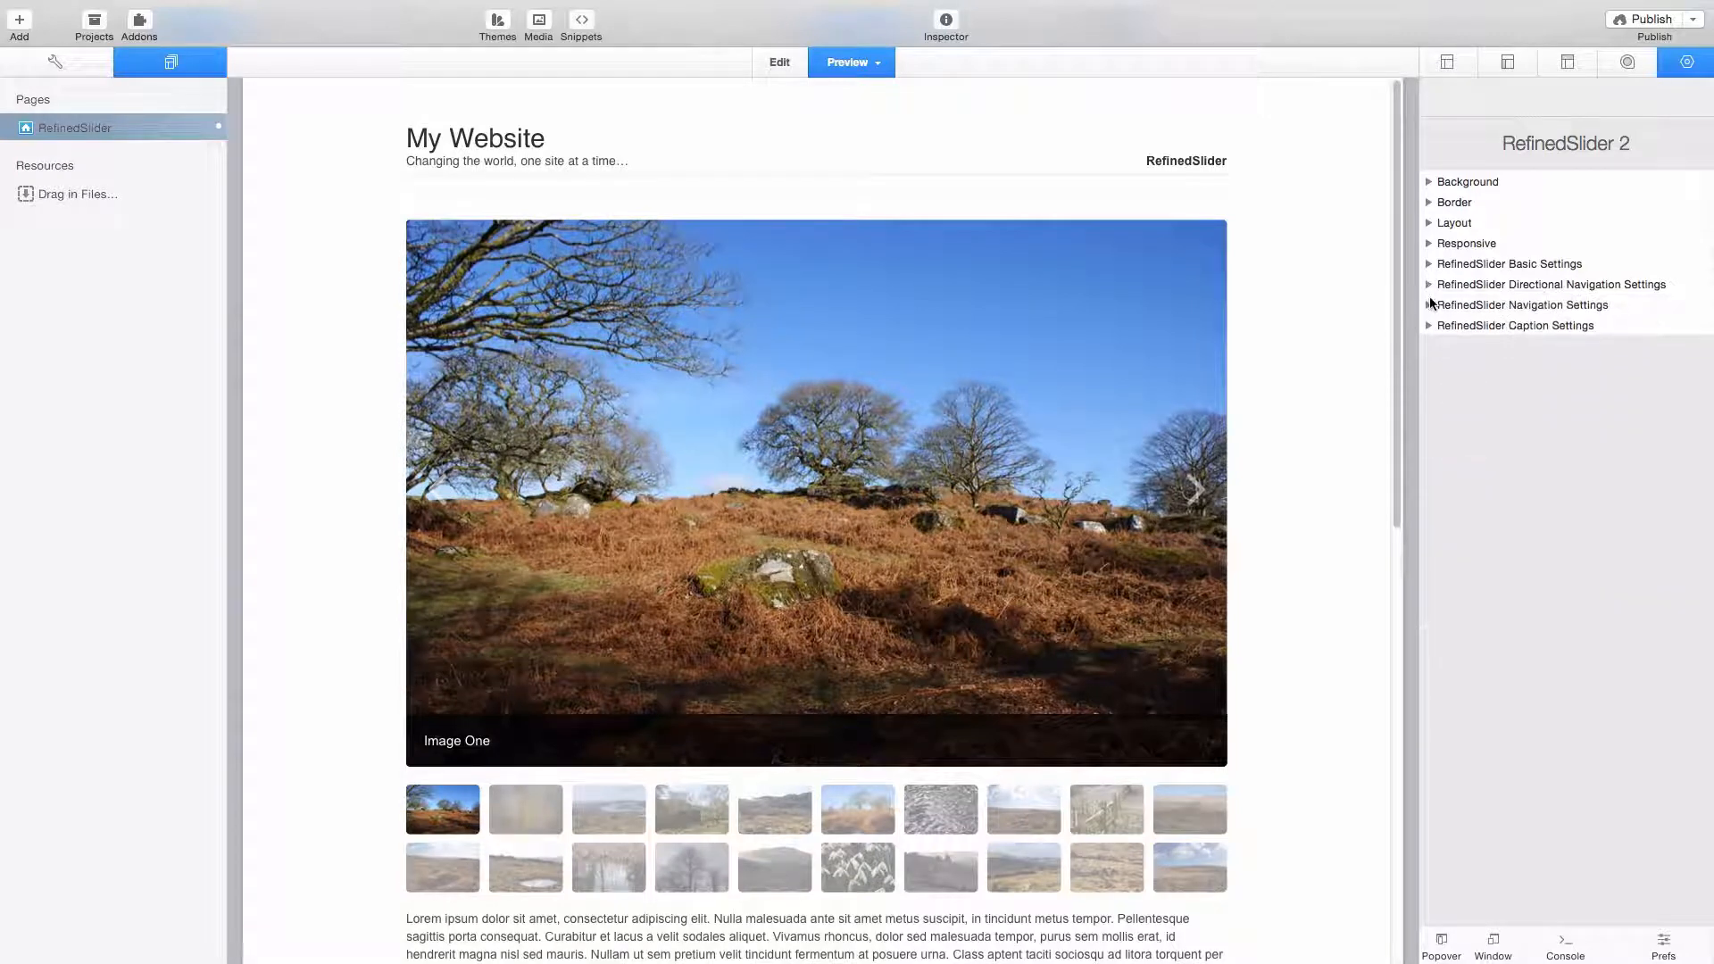
# - Set the slider's navigation style to Bullet Points and test it by jumping to Image Seventeen
pyautogui.click(1429, 305)
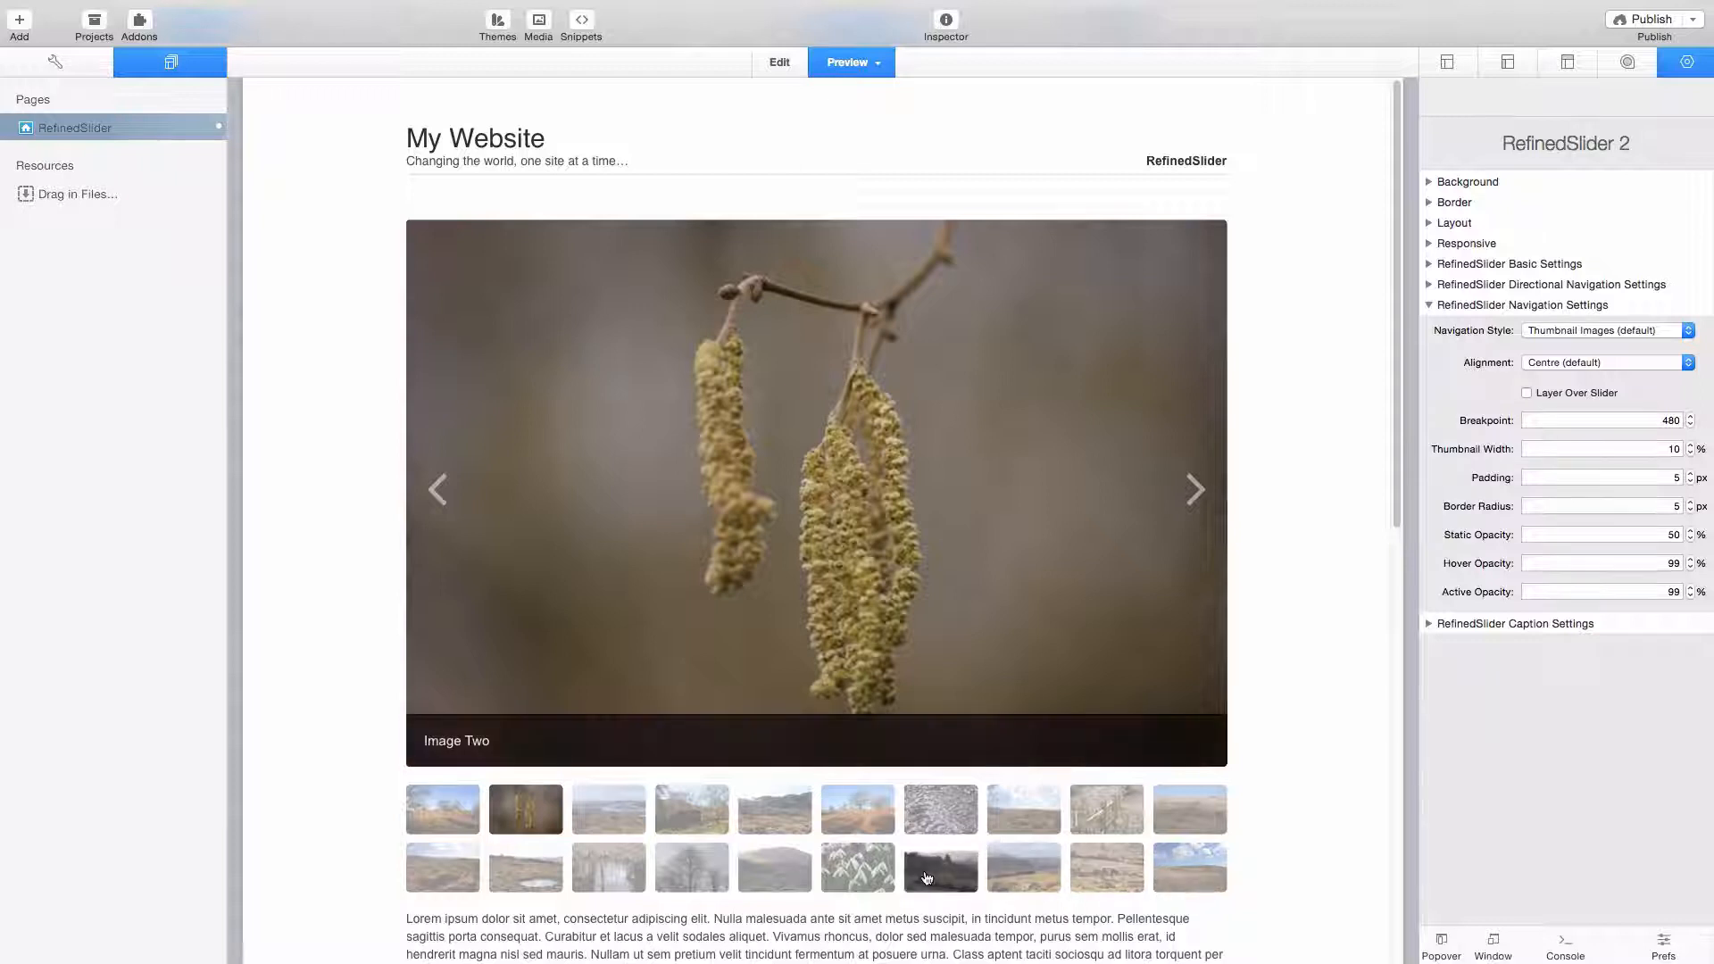
pyautogui.click(1623, 332)
pyautogui.click(1617, 316)
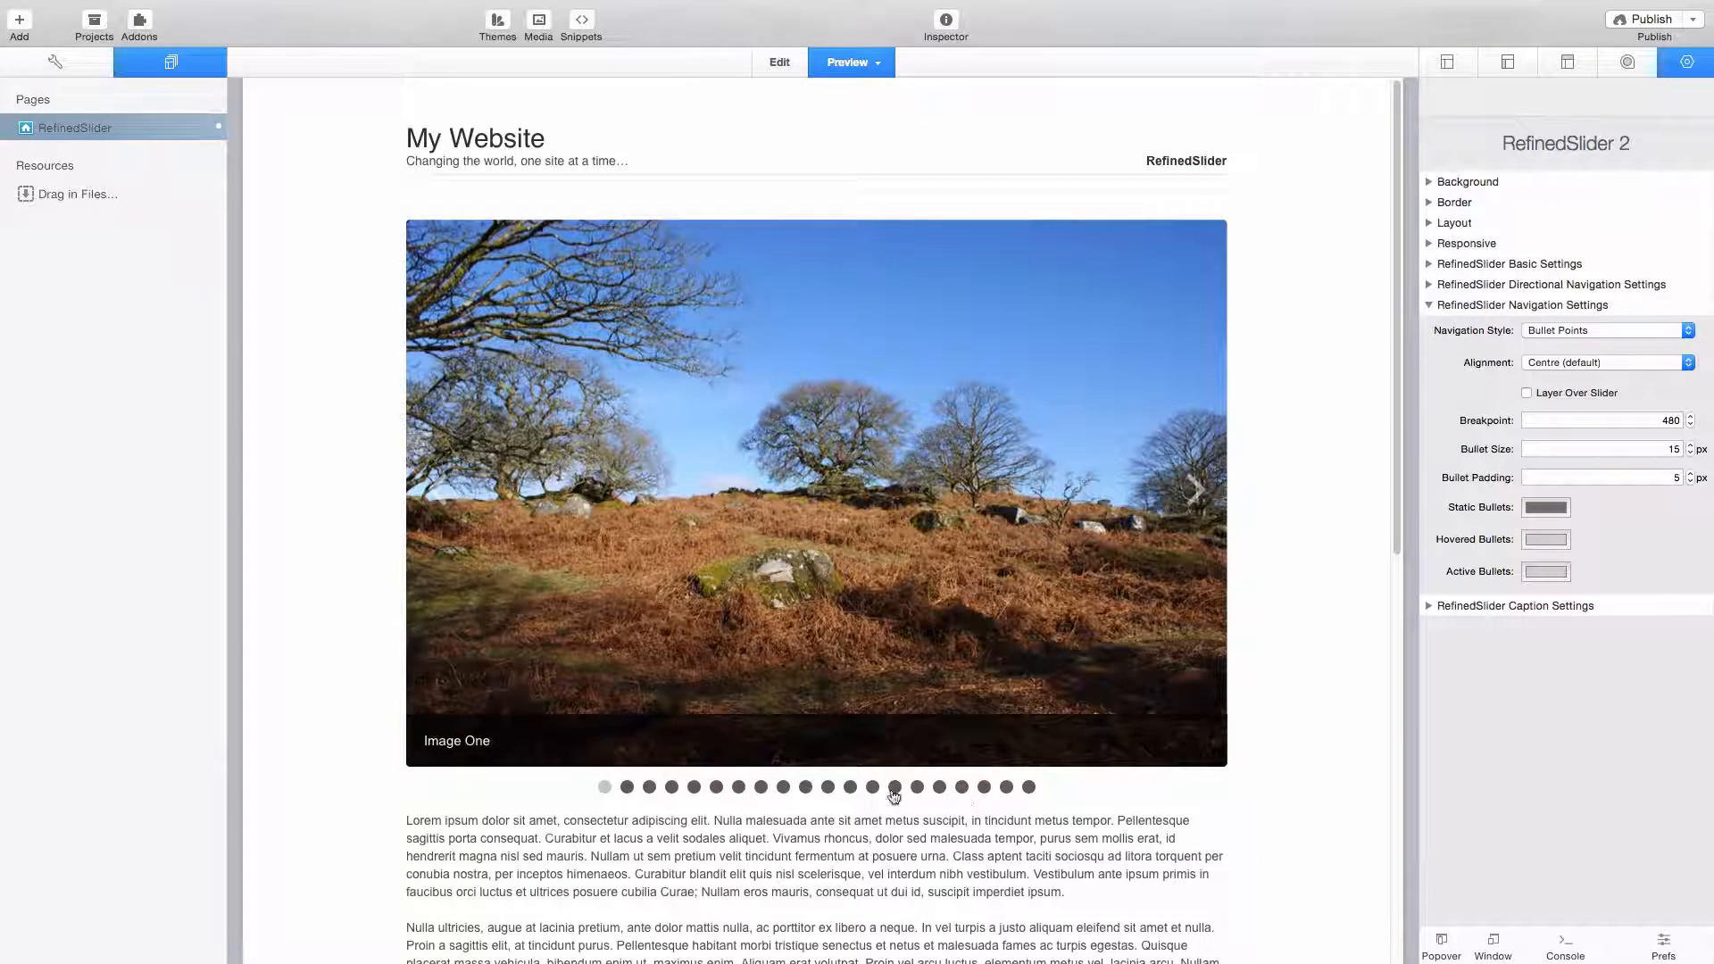
pyautogui.click(963, 790)
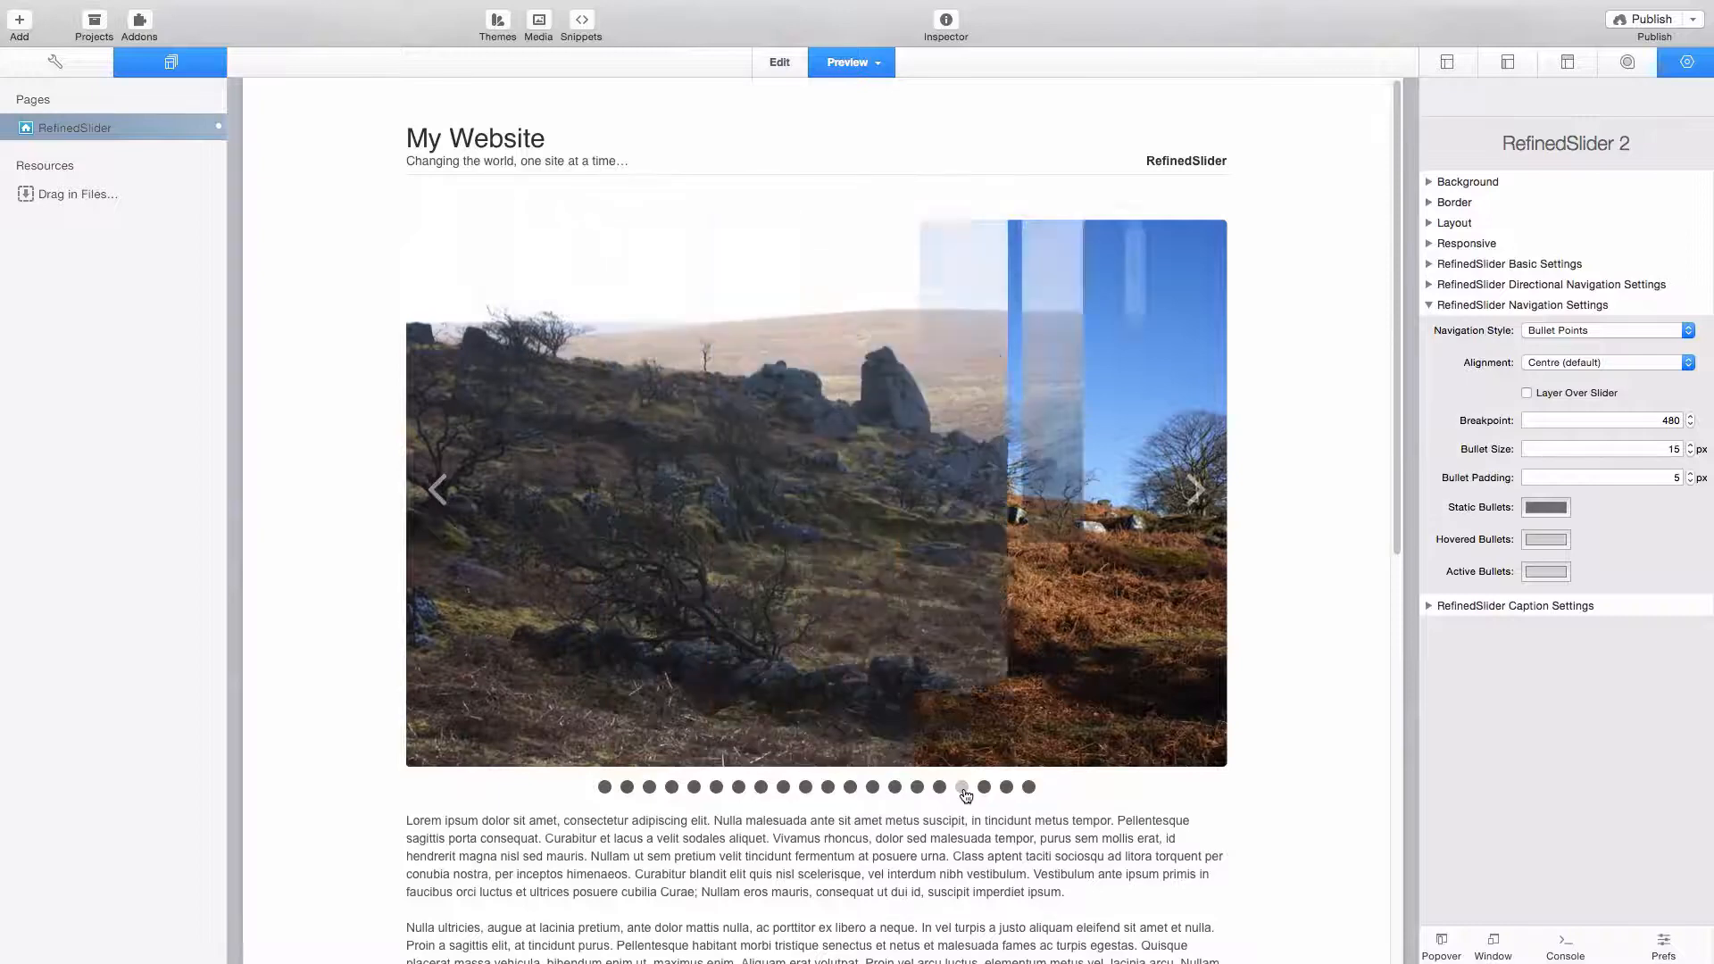
# - Change the navigation style to Numbers and test it by jumping to image 13 and back to image 1
pyautogui.click(1607, 331)
pyautogui.click(1598, 374)
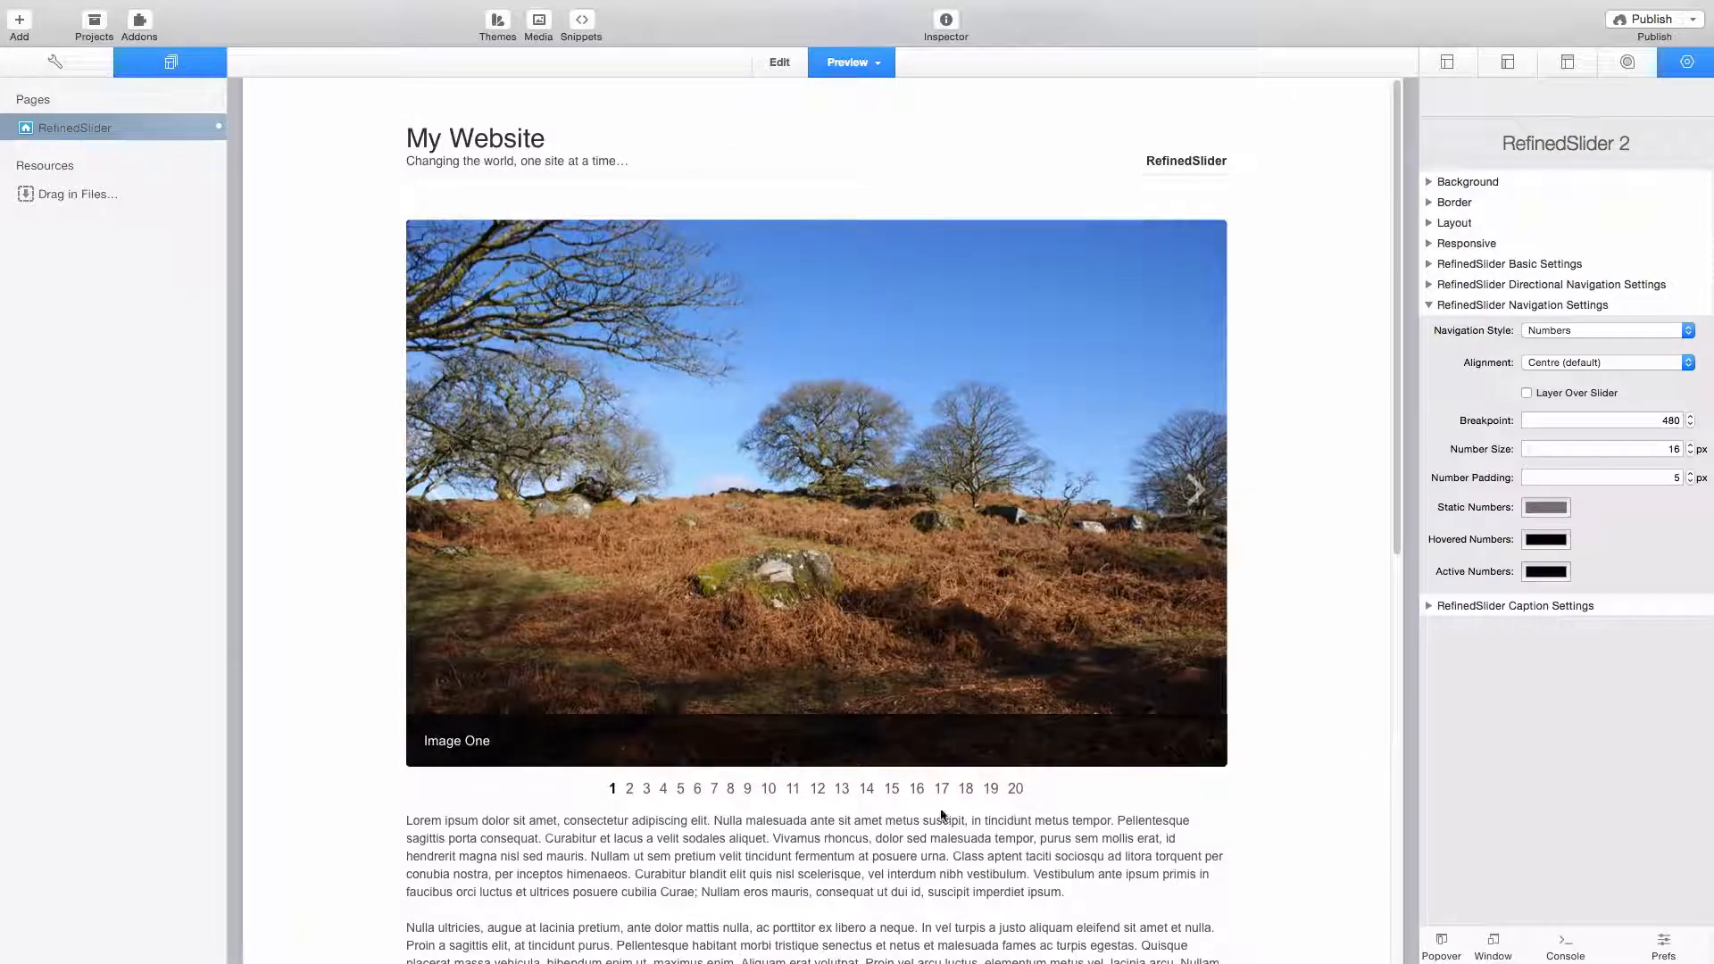
pyautogui.click(843, 791)
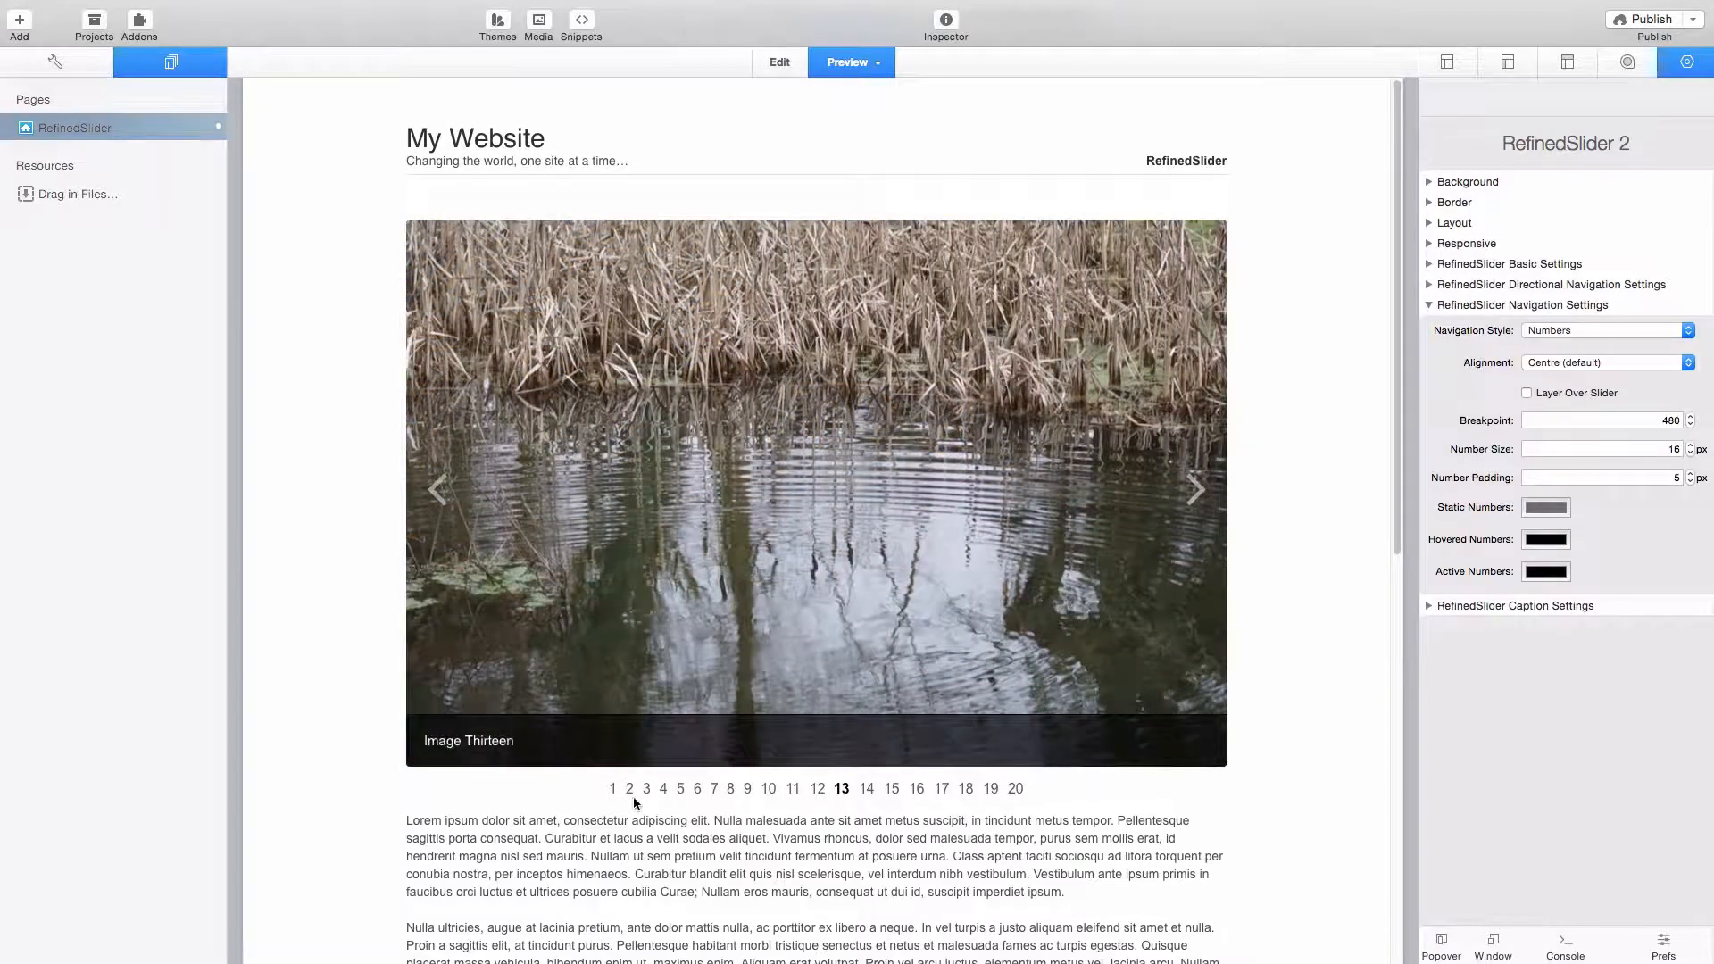
pyautogui.click(613, 789)
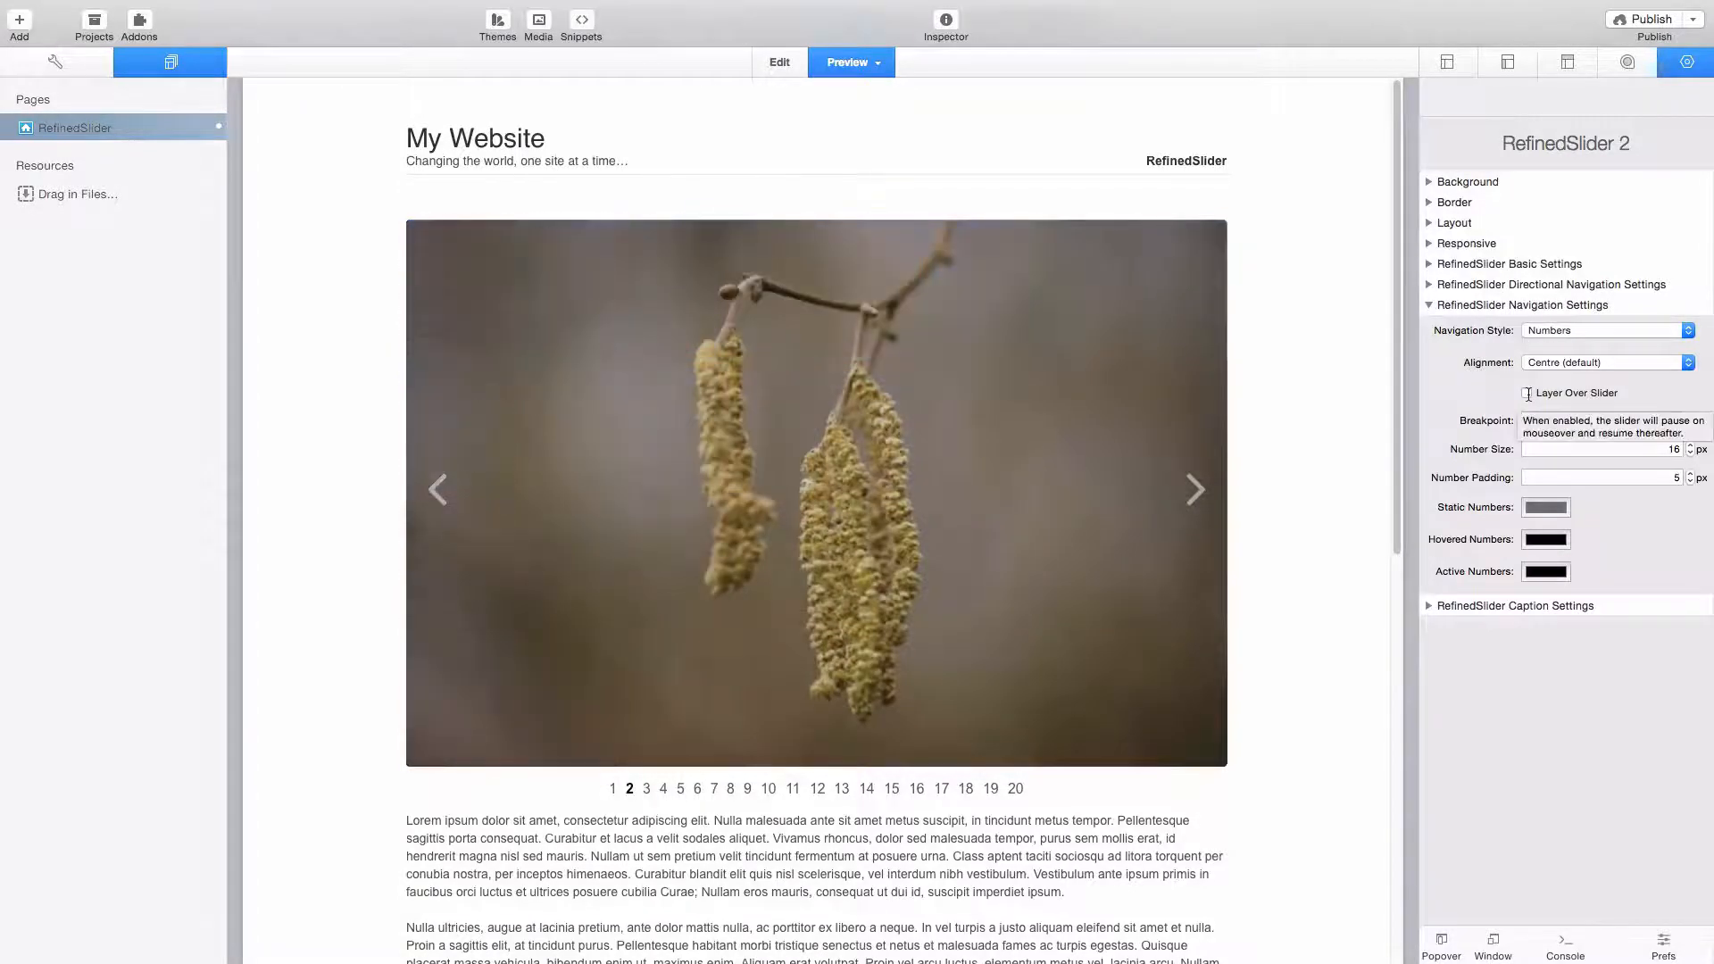
# - Set the caption position to Top Bar in the slider's caption settings
pyautogui.click(1428, 605)
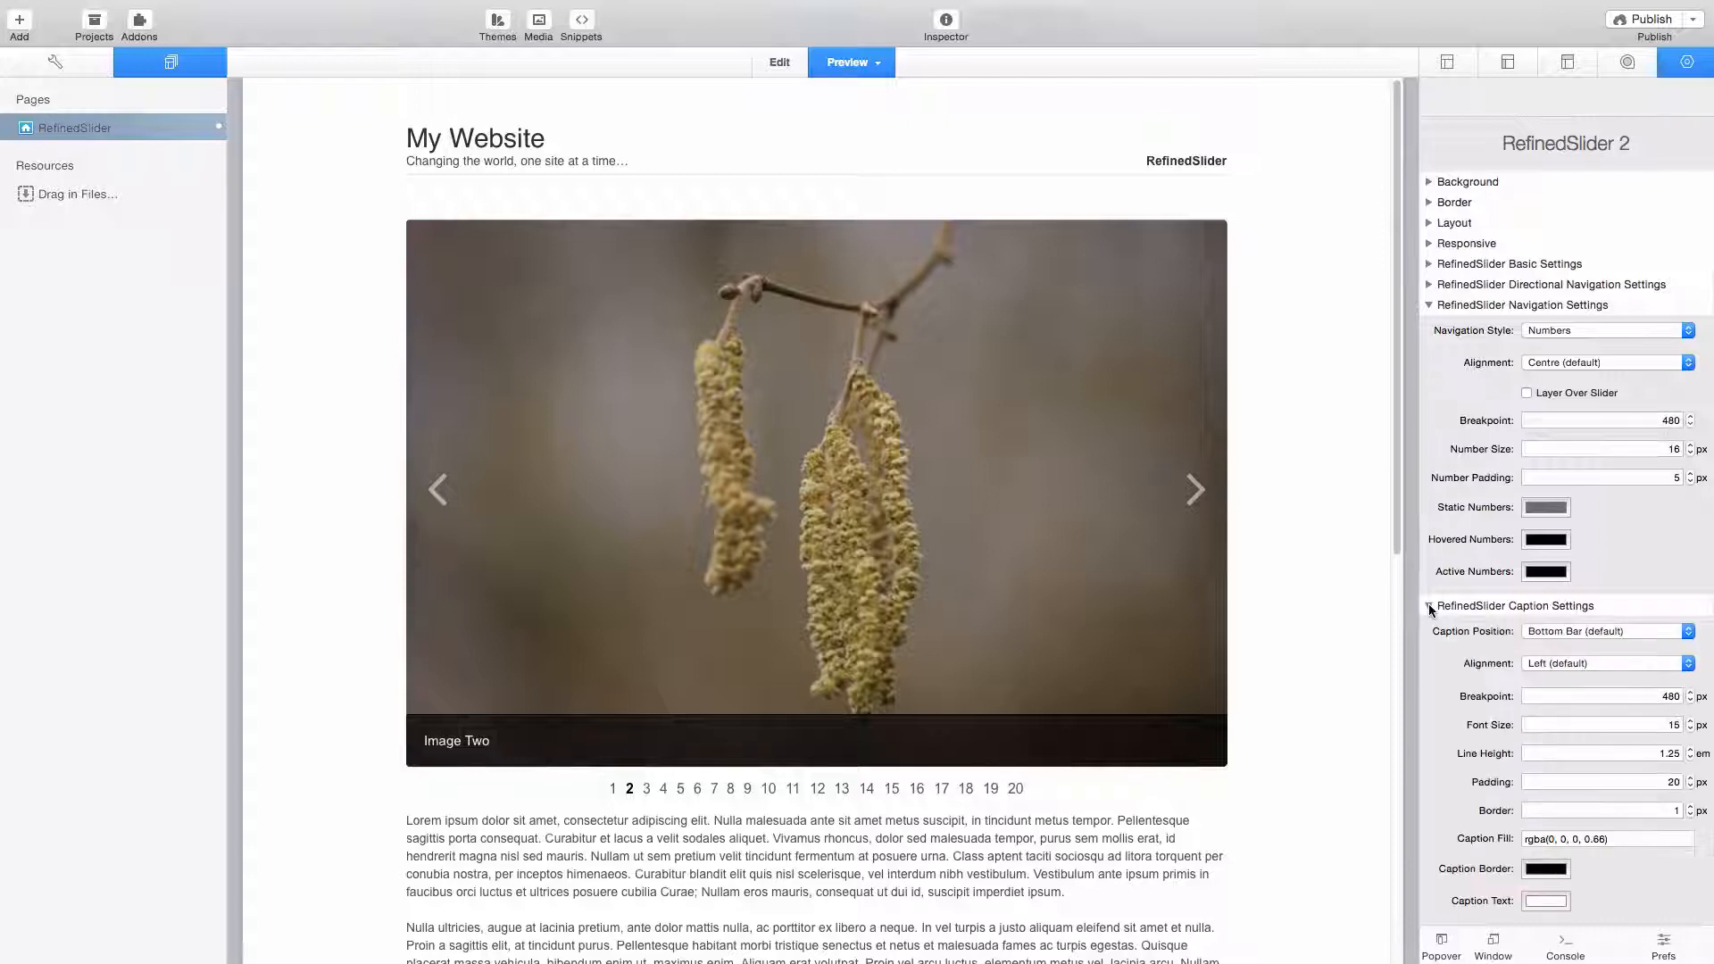
pyautogui.click(1568, 633)
pyautogui.click(1578, 612)
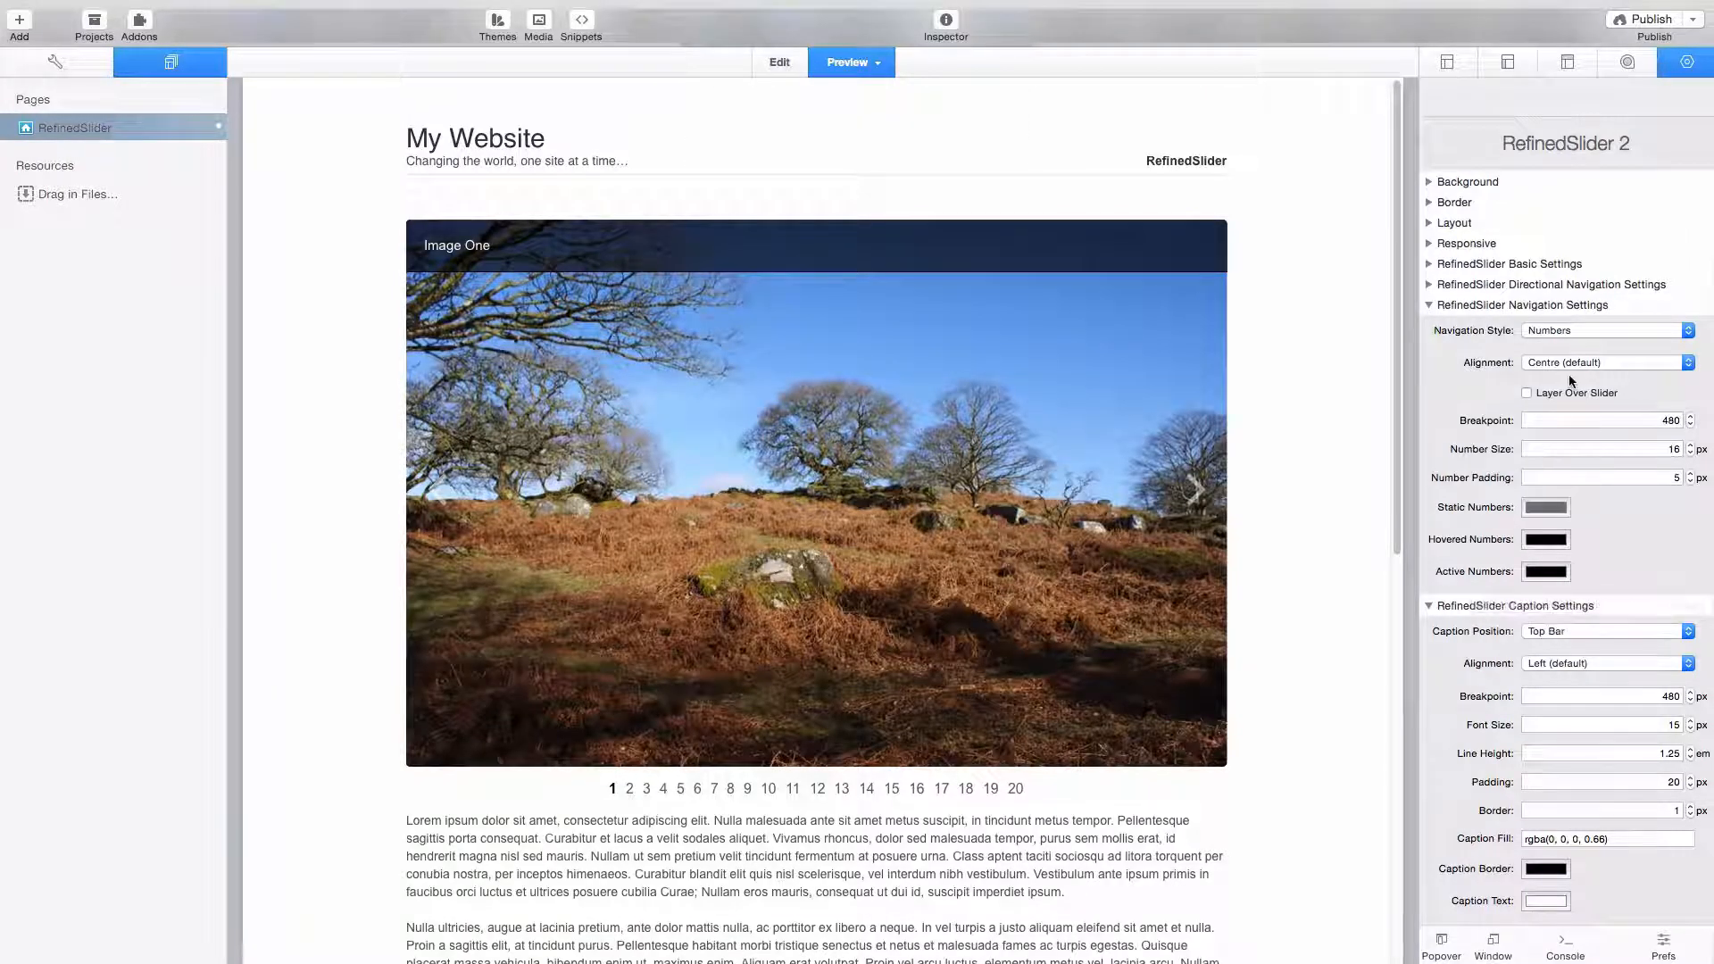
# - Set the navigation style to Bullet Points and layer the navigation over the slider
pyautogui.click(1569, 333)
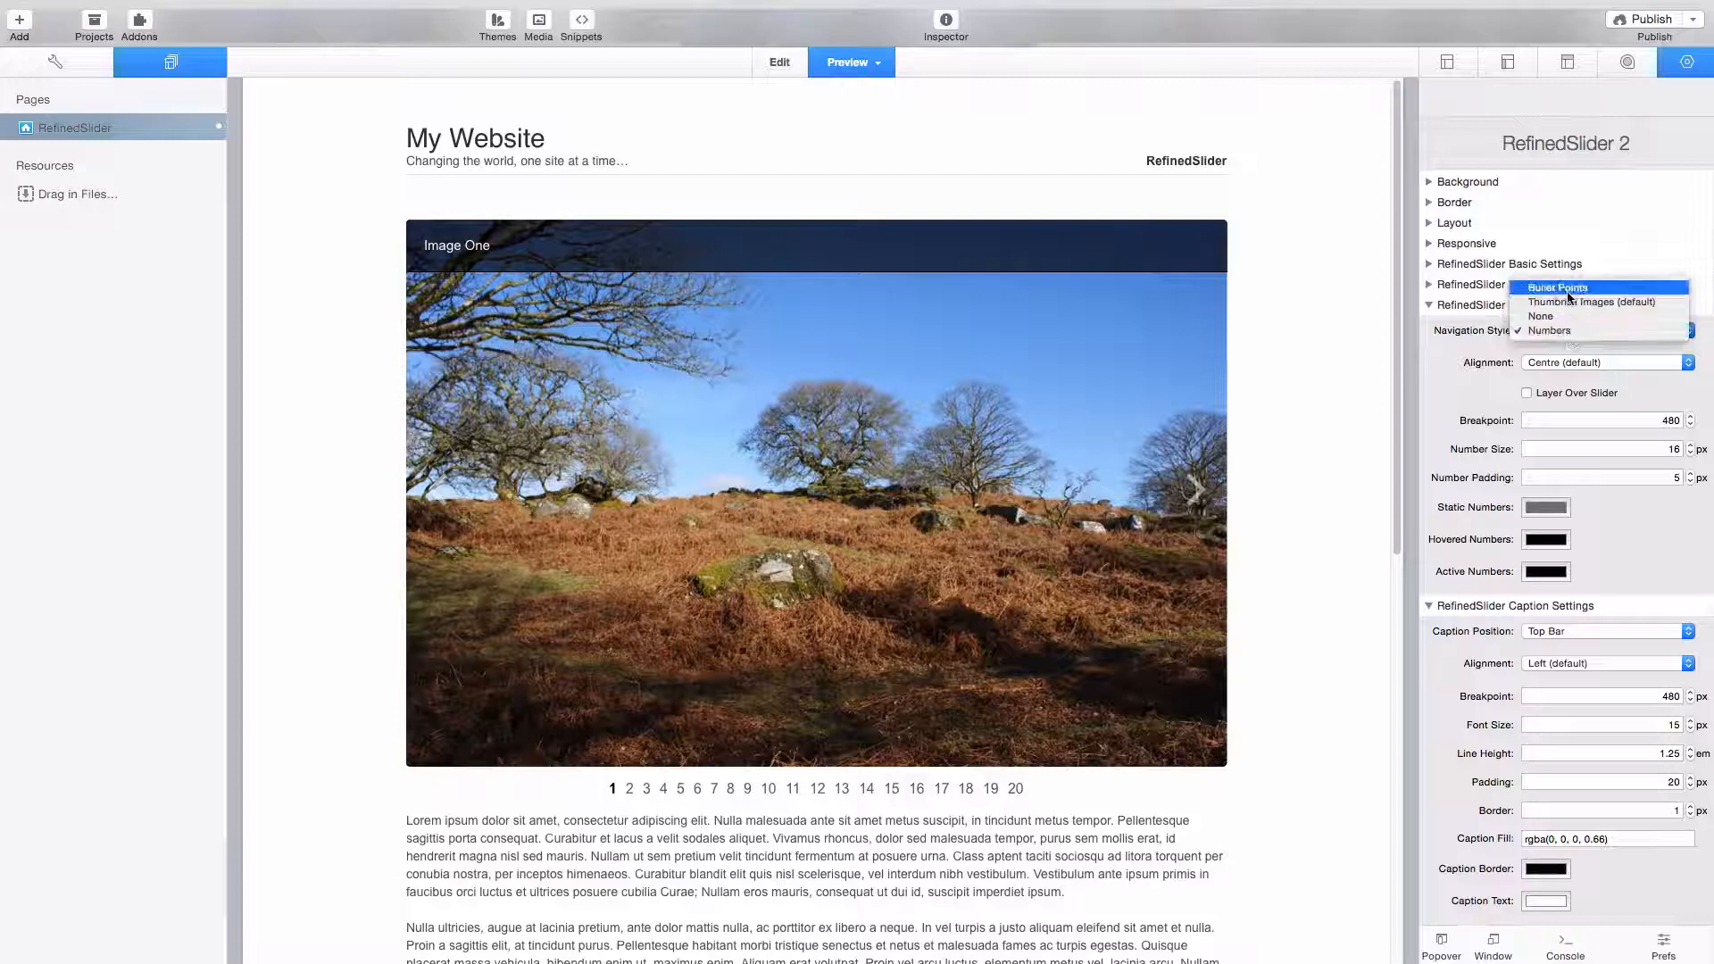
pyautogui.click(1569, 295)
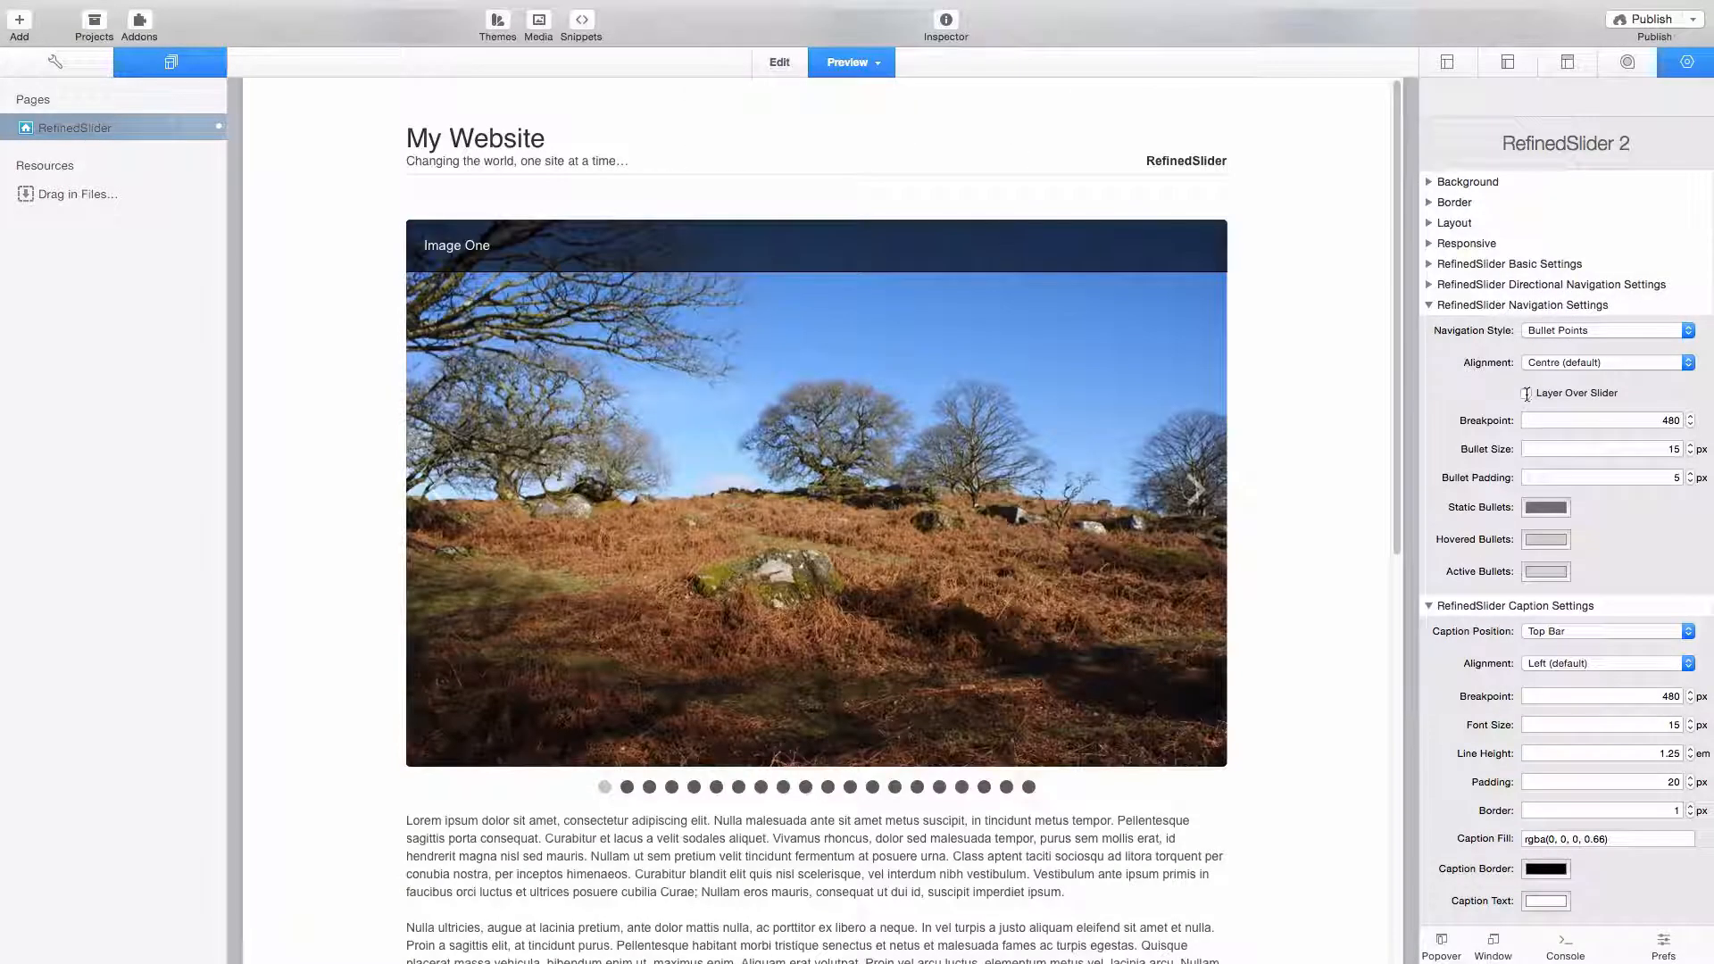
pyautogui.click(1526, 392)
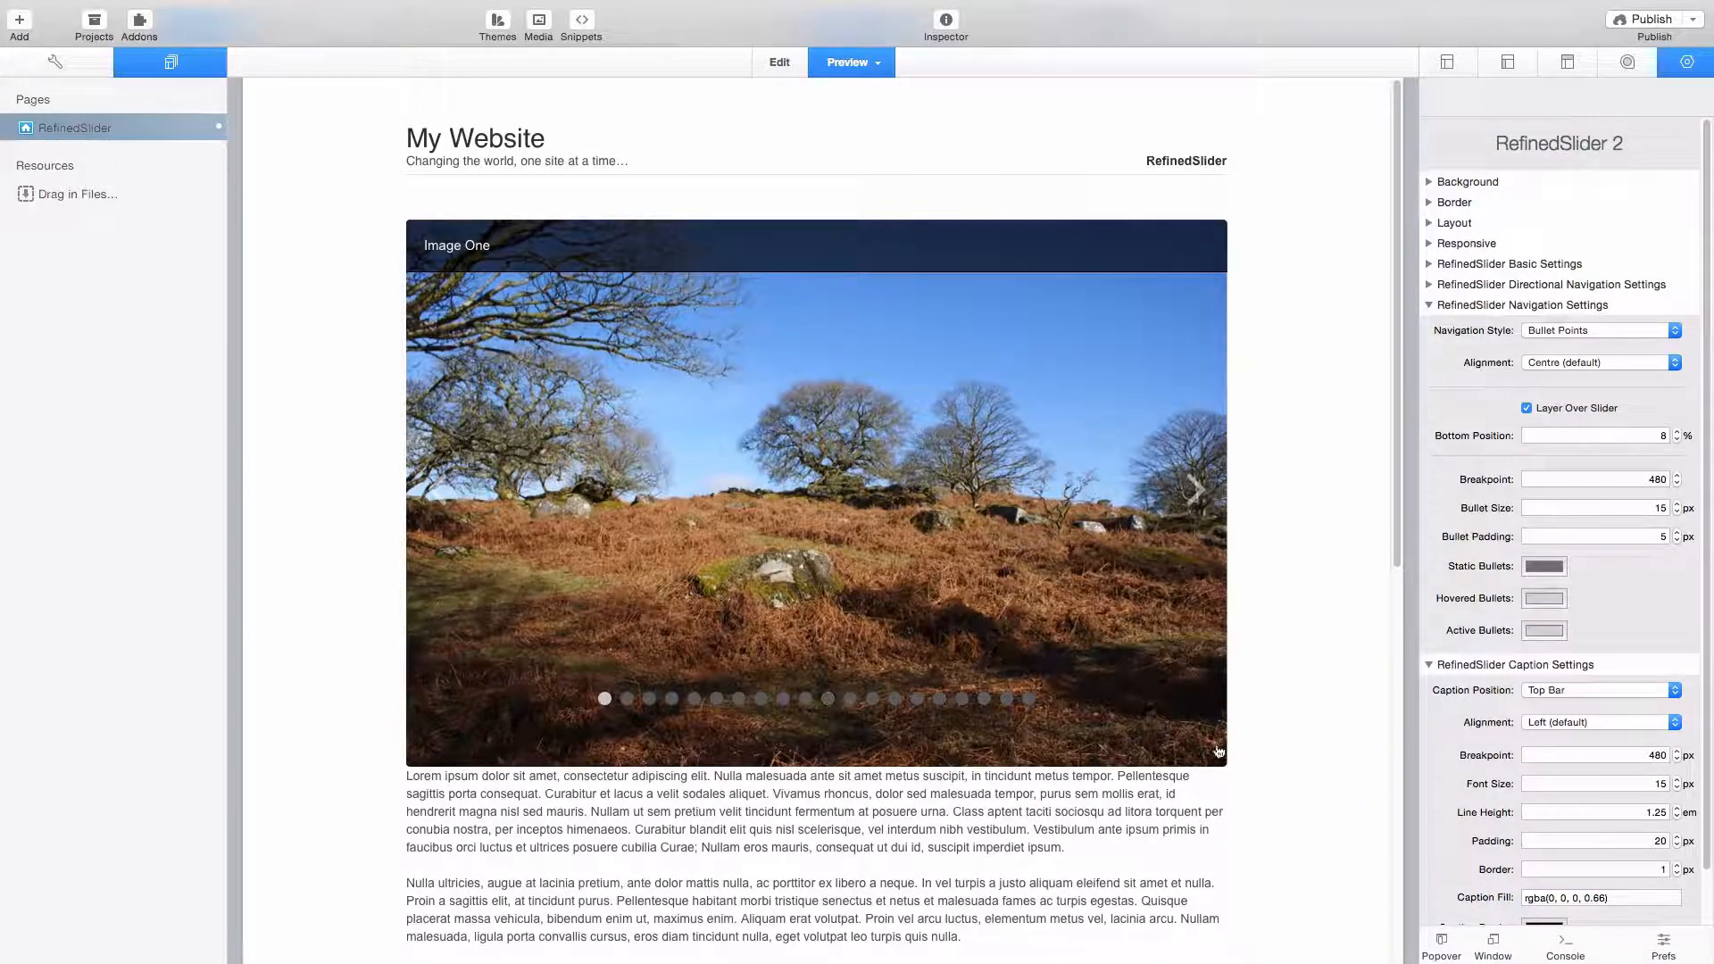
# - Set the bottom position of the overlaid bullet navigation to 5%
pyautogui.click(1658, 434)
pyautogui.press('BackSpace')
pyautogui.write('5')
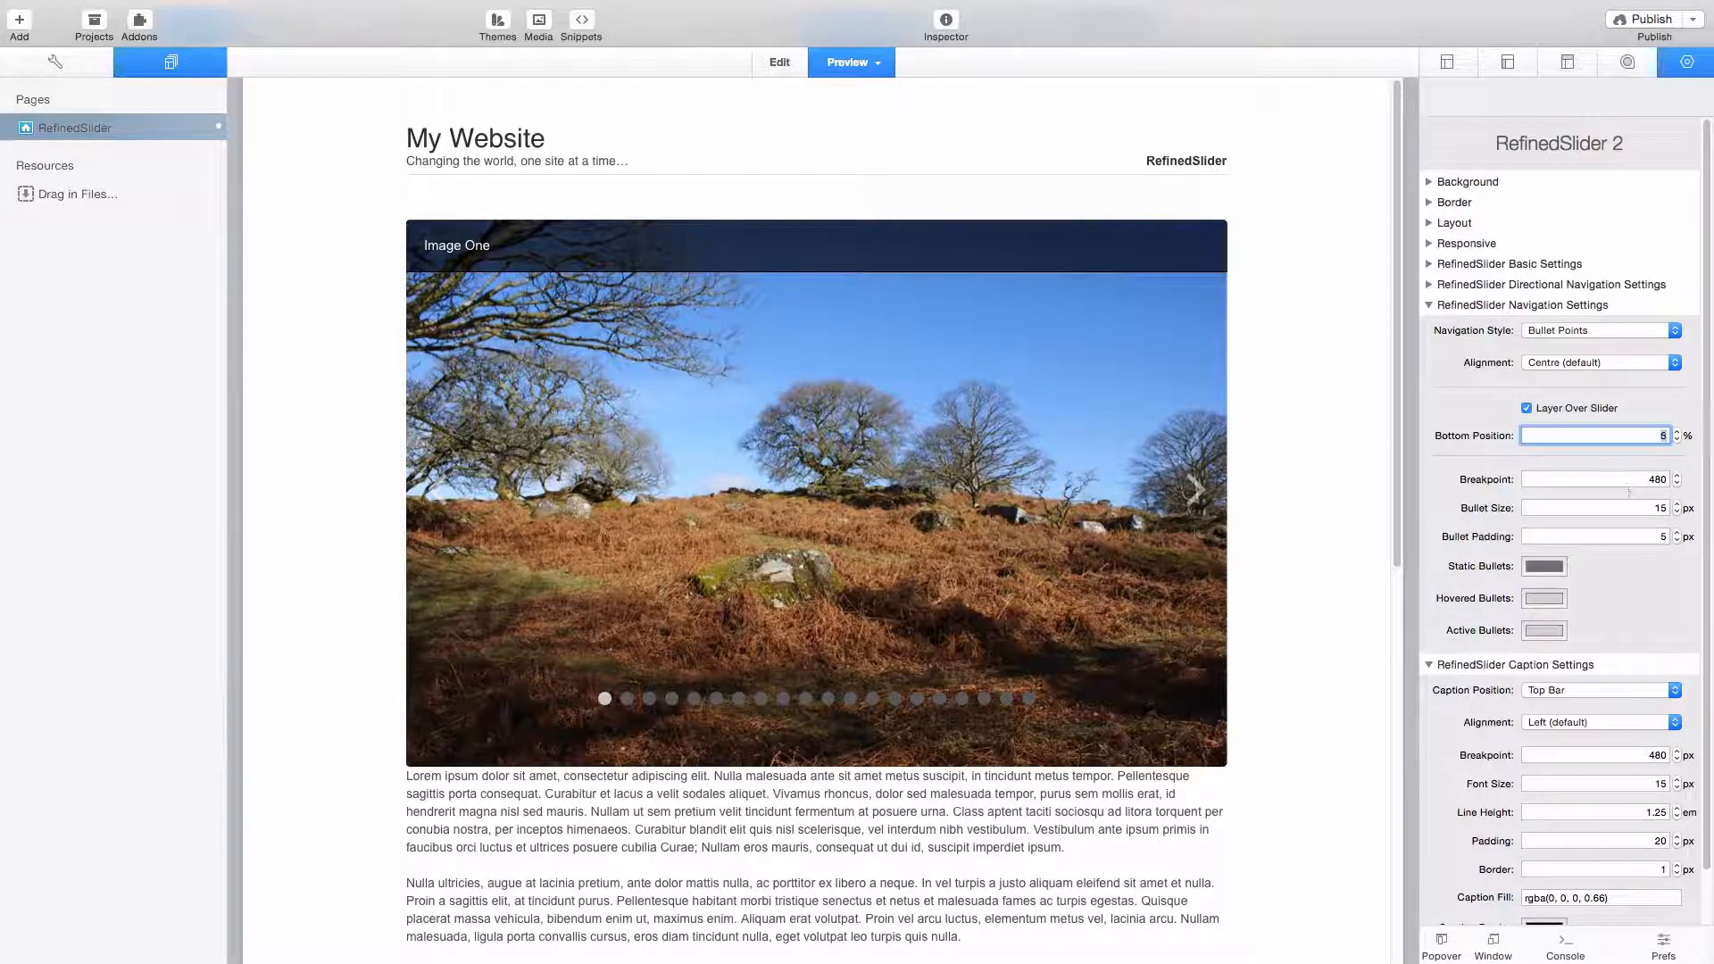
pyautogui.press('Return')
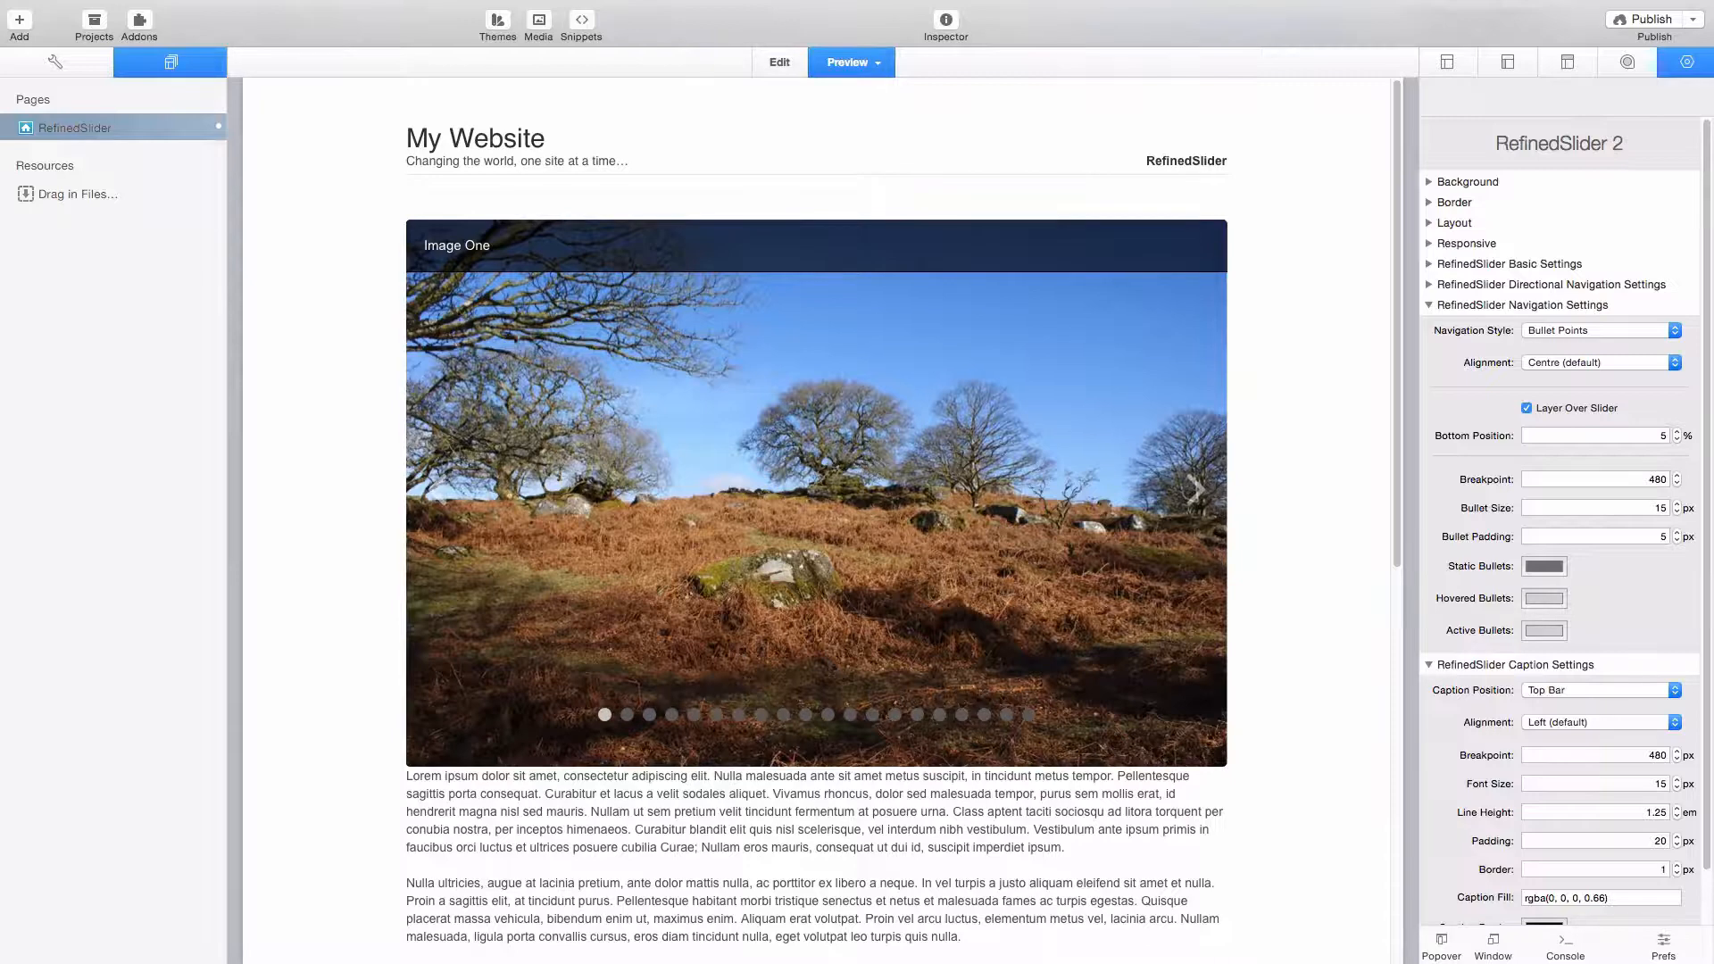
# - Lower the overlaid bullets further by setting their bottom position to 3%
pyautogui.click(1648, 436)
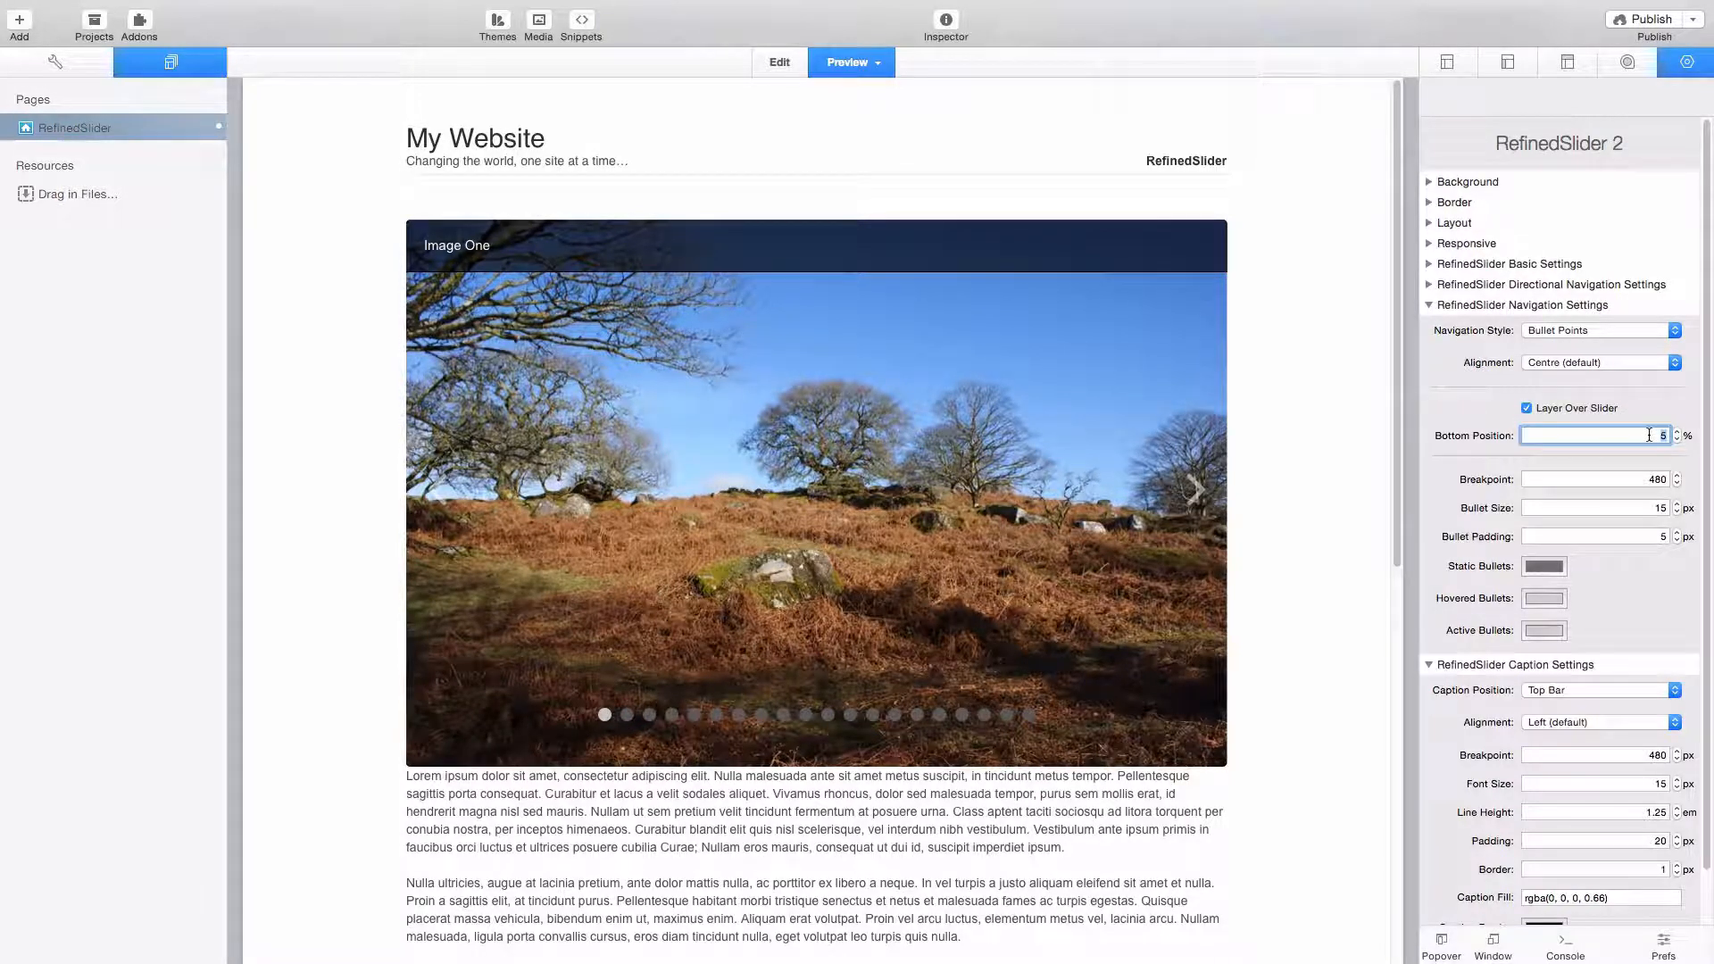
pyautogui.press('Return')
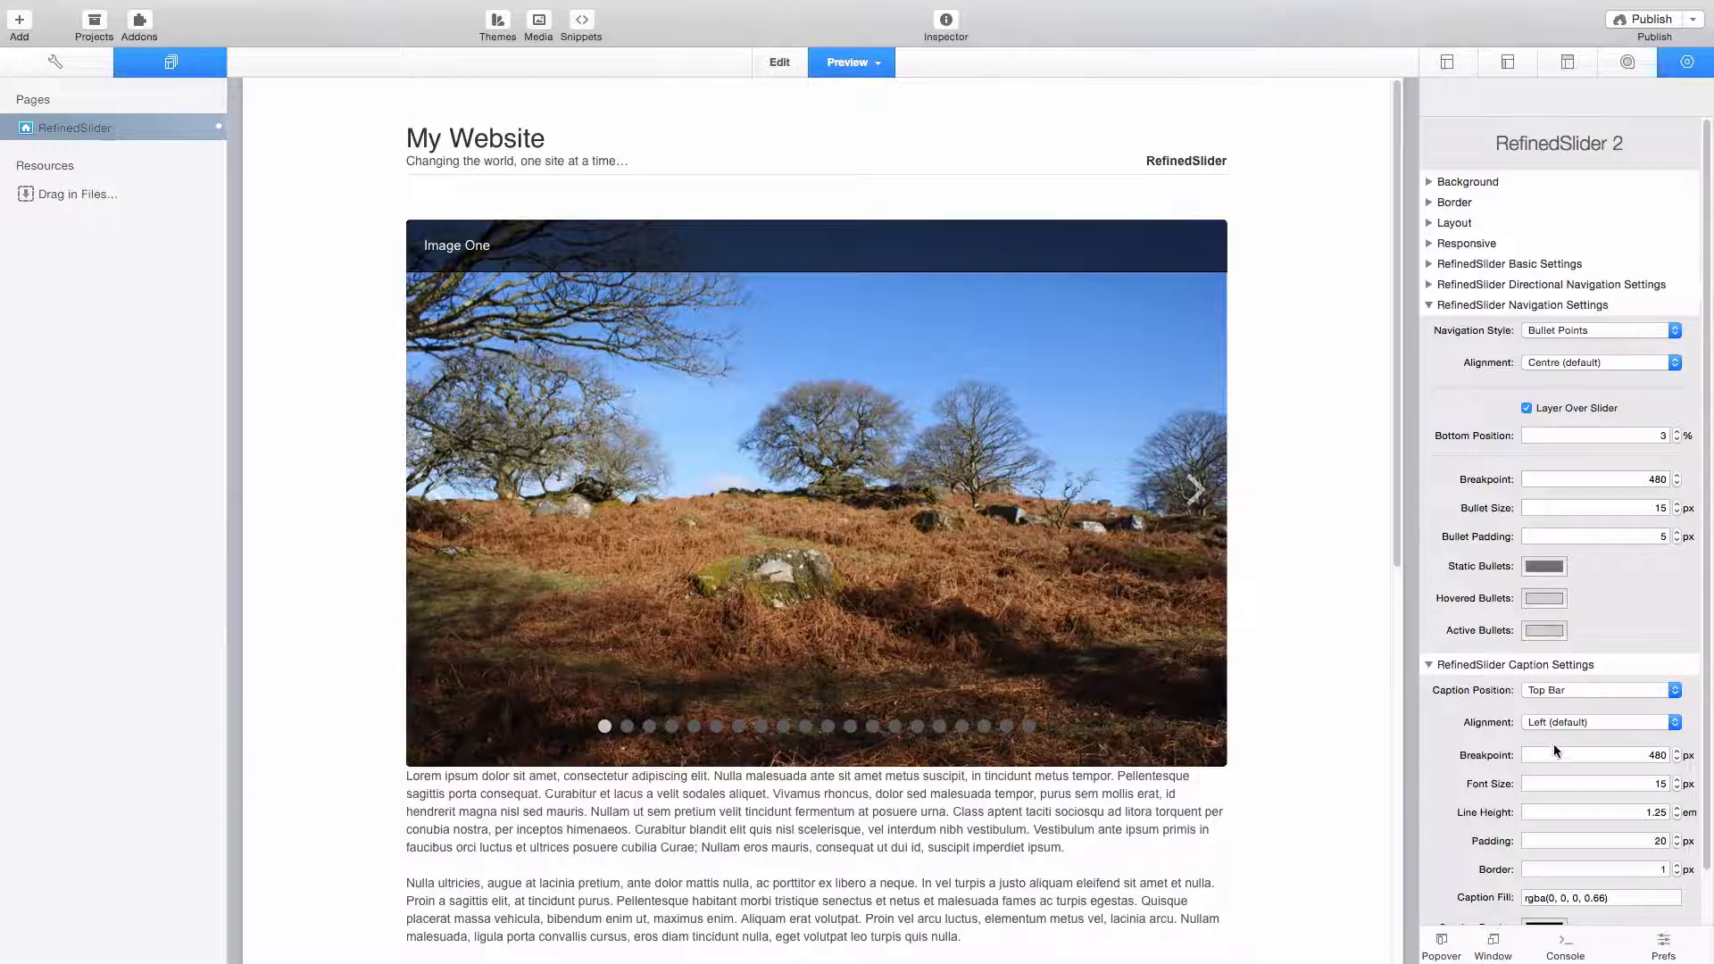
pyautogui.scroll(-2, 1554, 750)
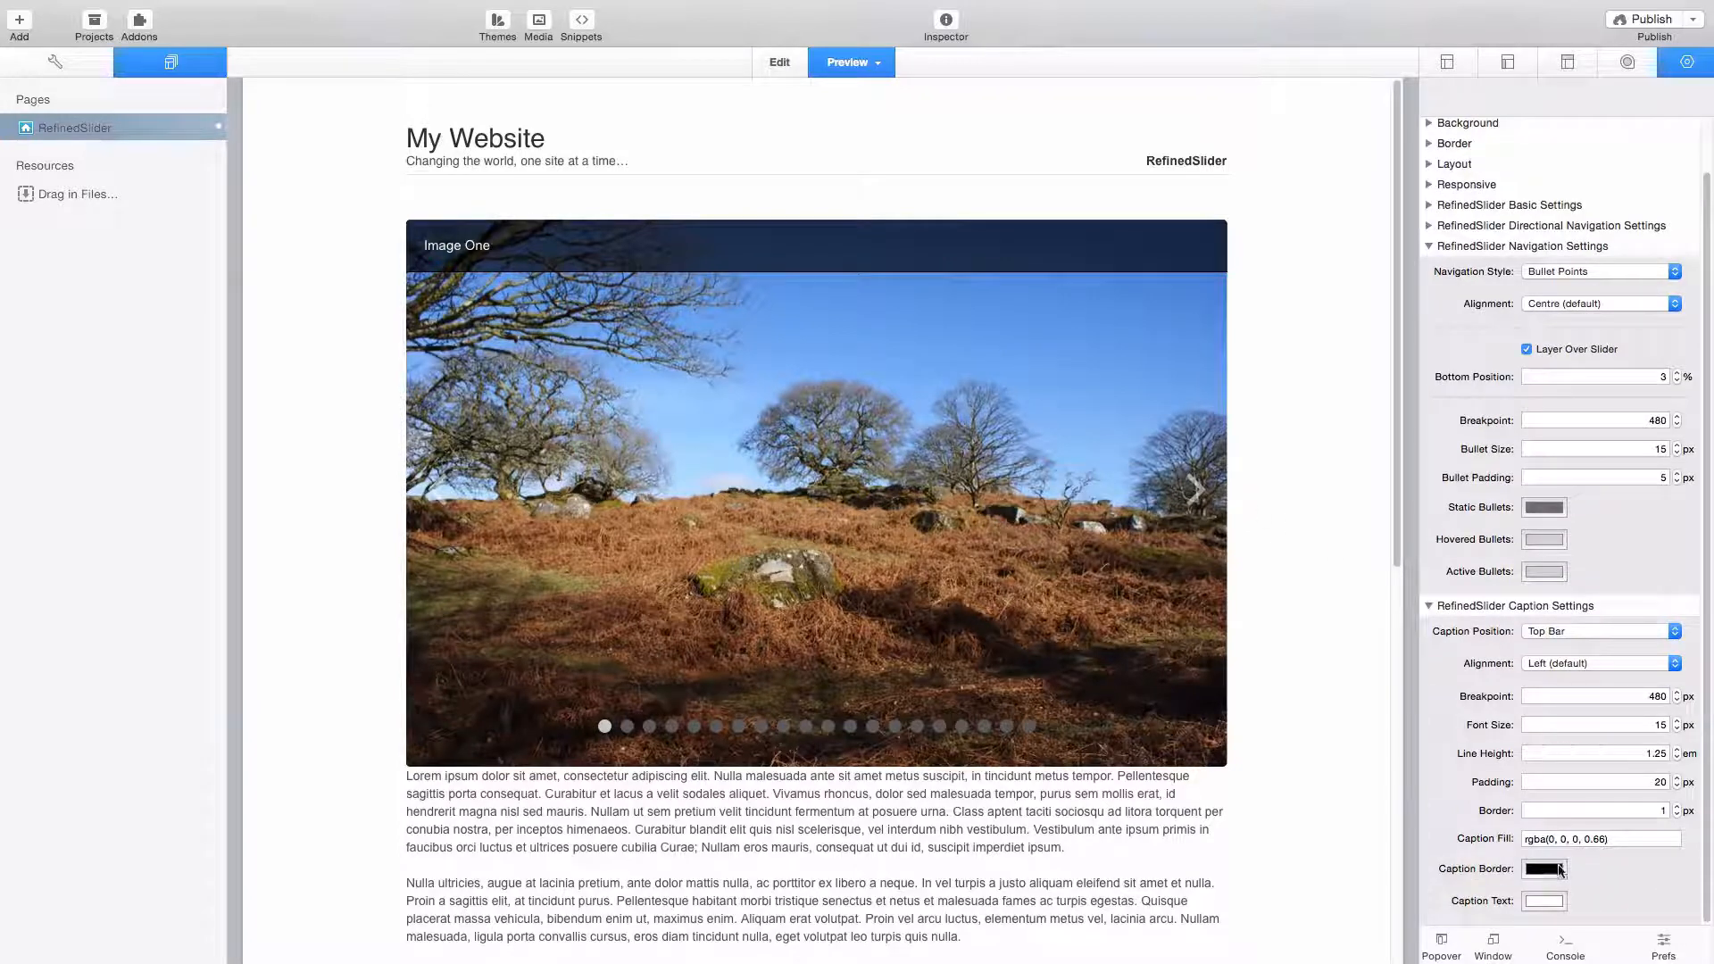
# - Set the caption fill to rgba(0, 0, 0, 0.90) in the slider's caption settings
pyautogui.click(1604, 838)
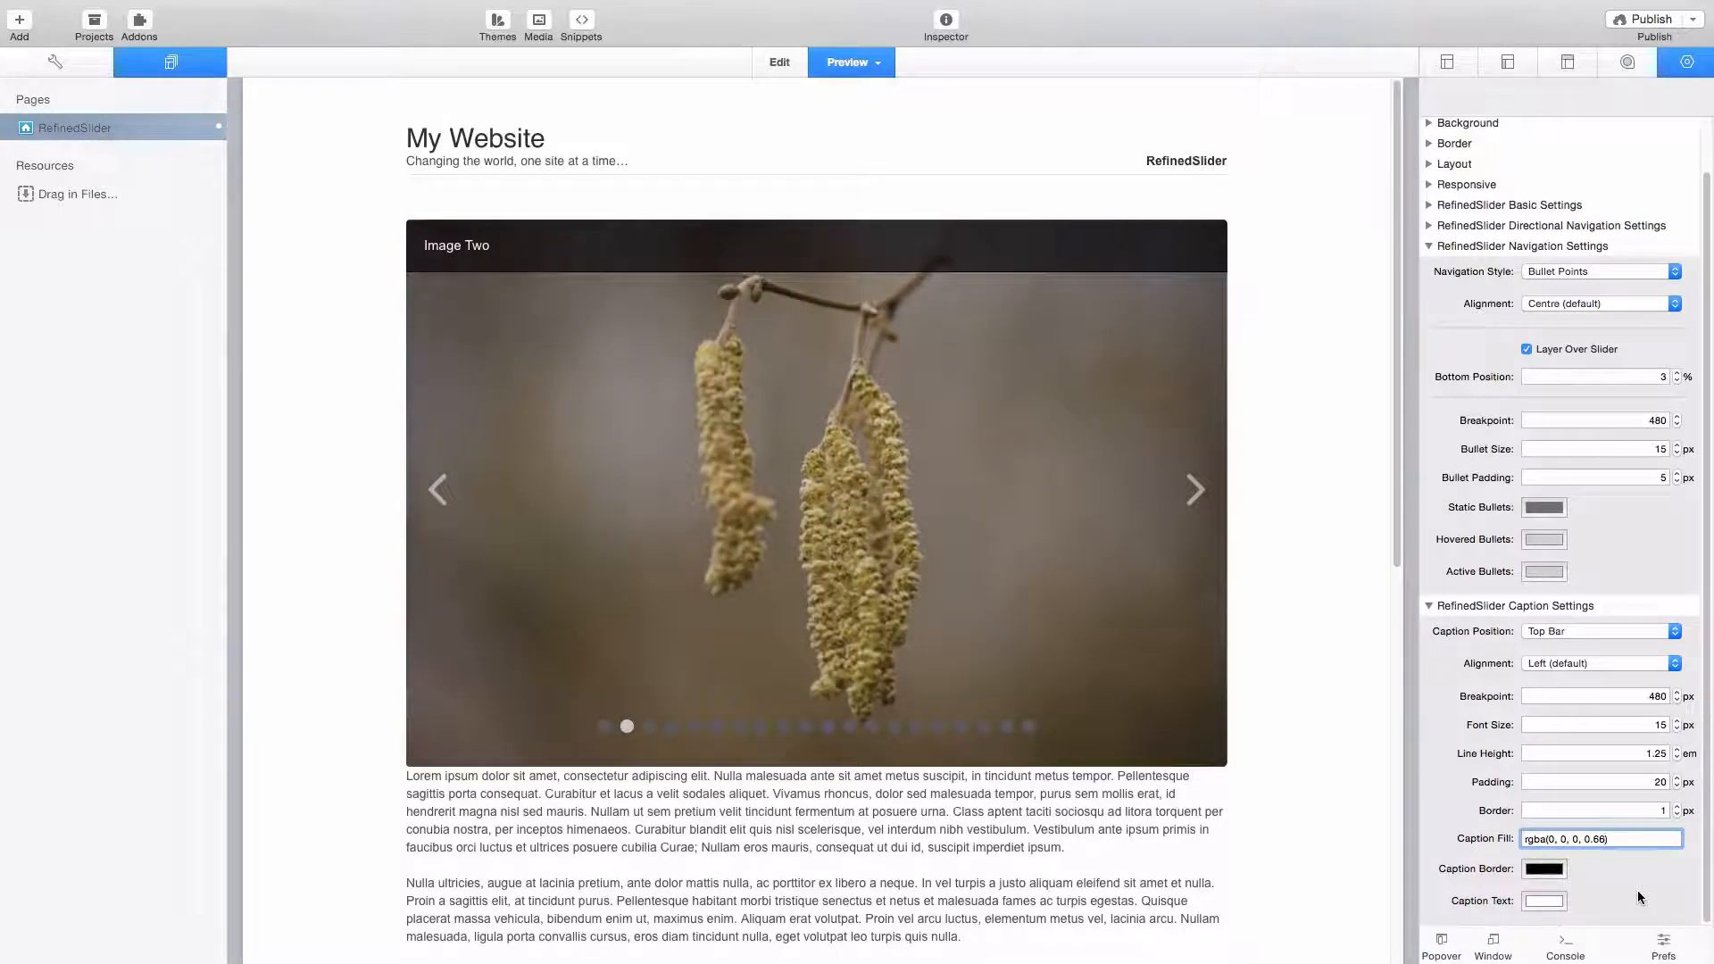
pyautogui.press('BackSpace')
pyautogui.press('BackSpace')
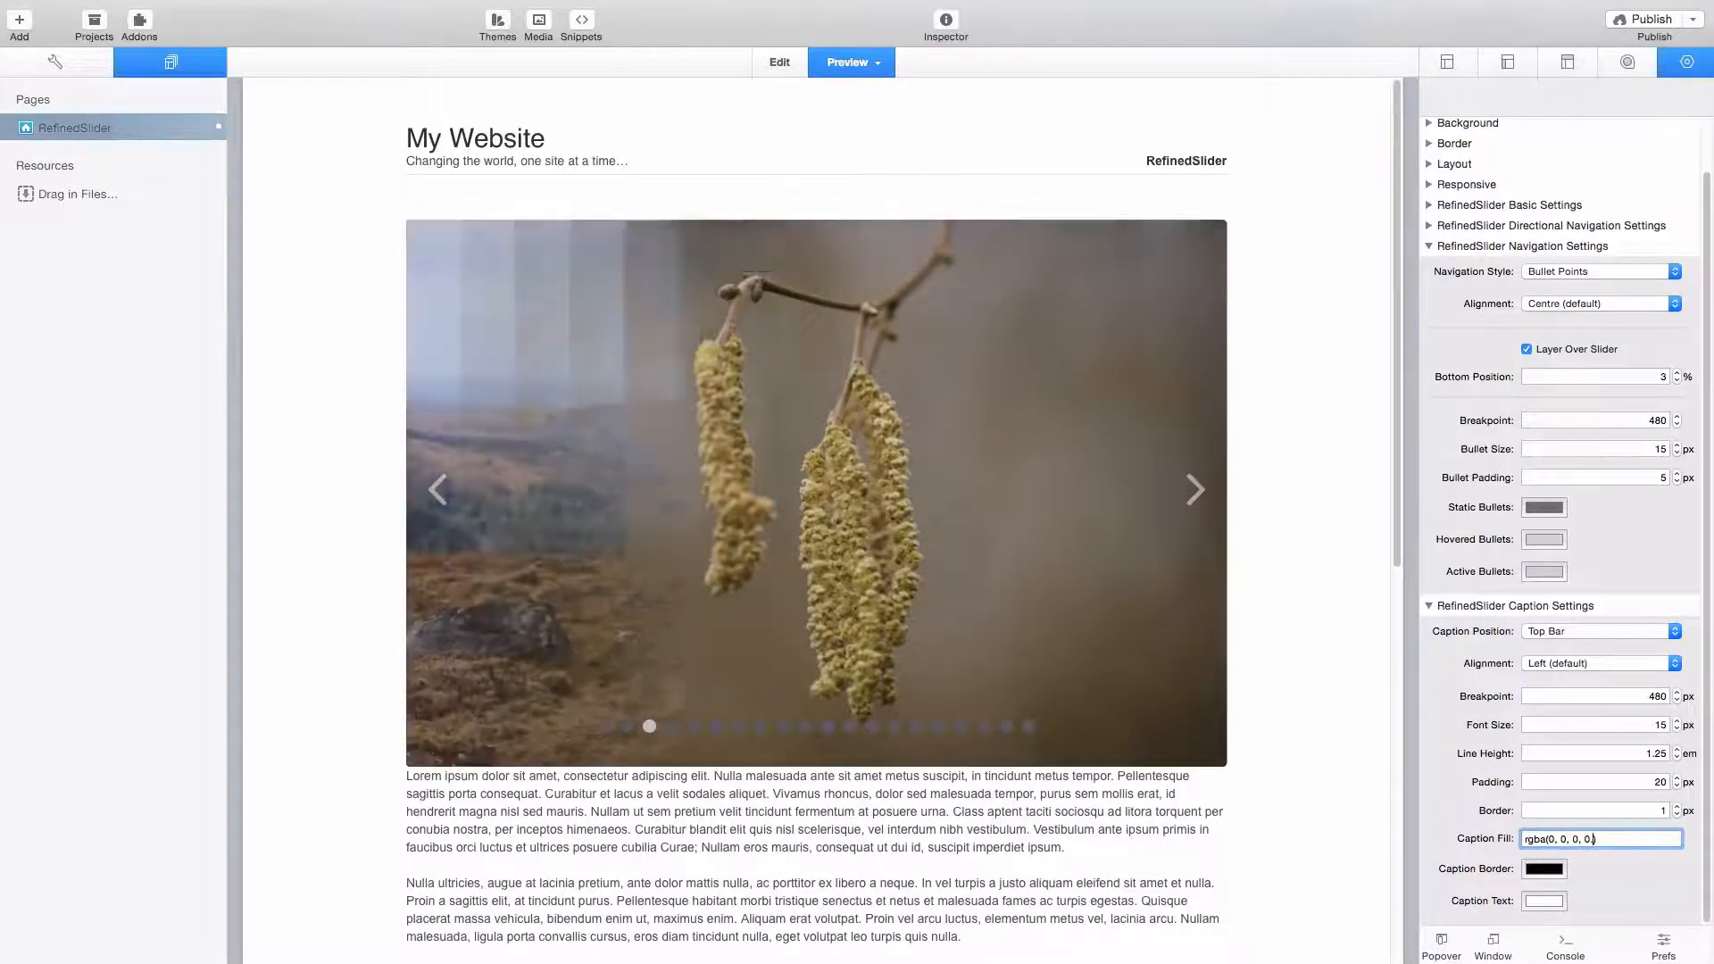
pyautogui.write('90')
pyautogui.press('Return')
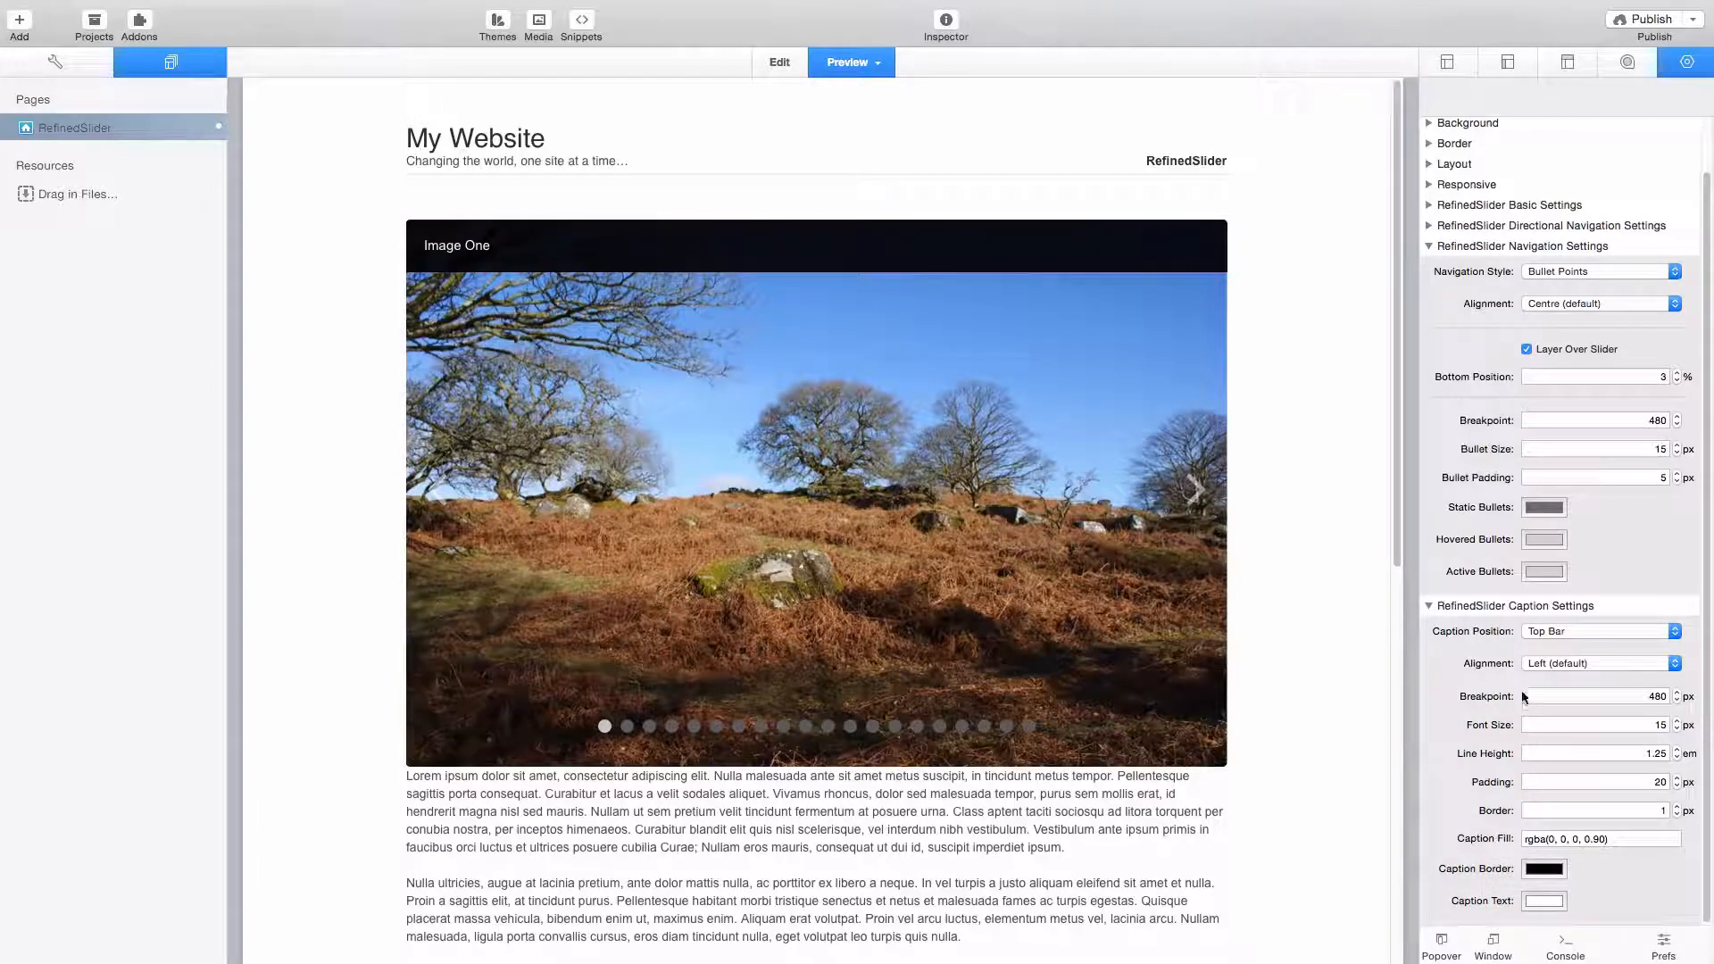
# - Change the slider's caption text colour to the Strawberry crayon colour
pyautogui.click(1548, 901)
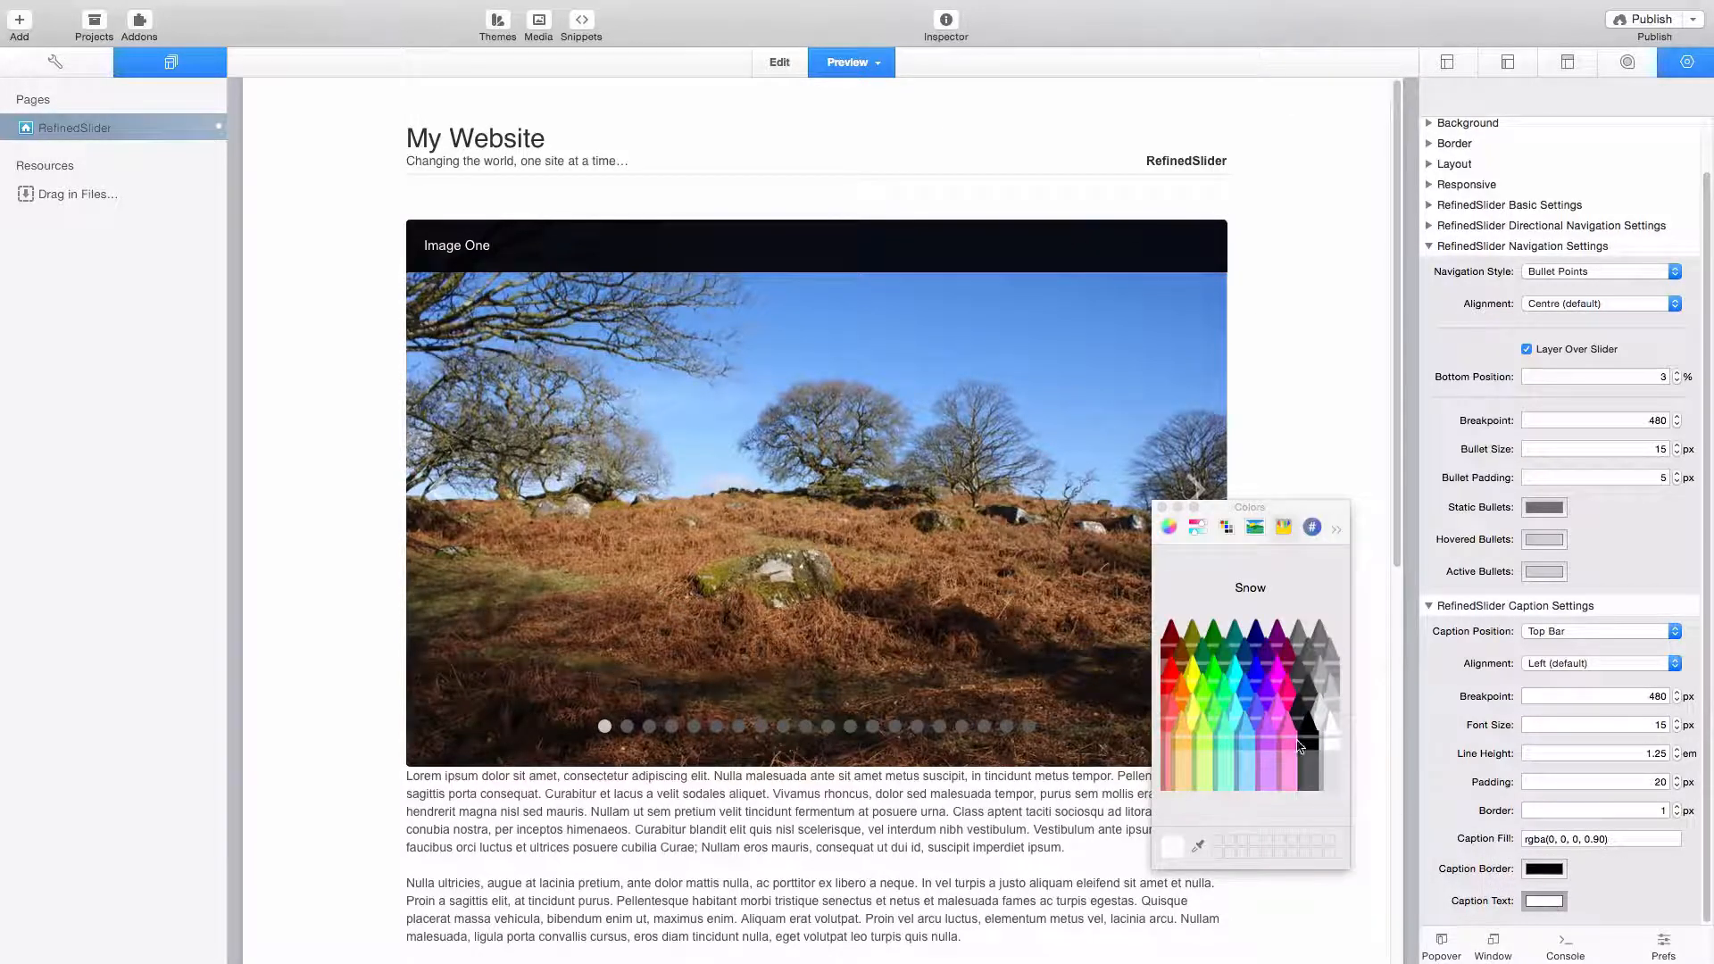
pyautogui.click(1288, 703)
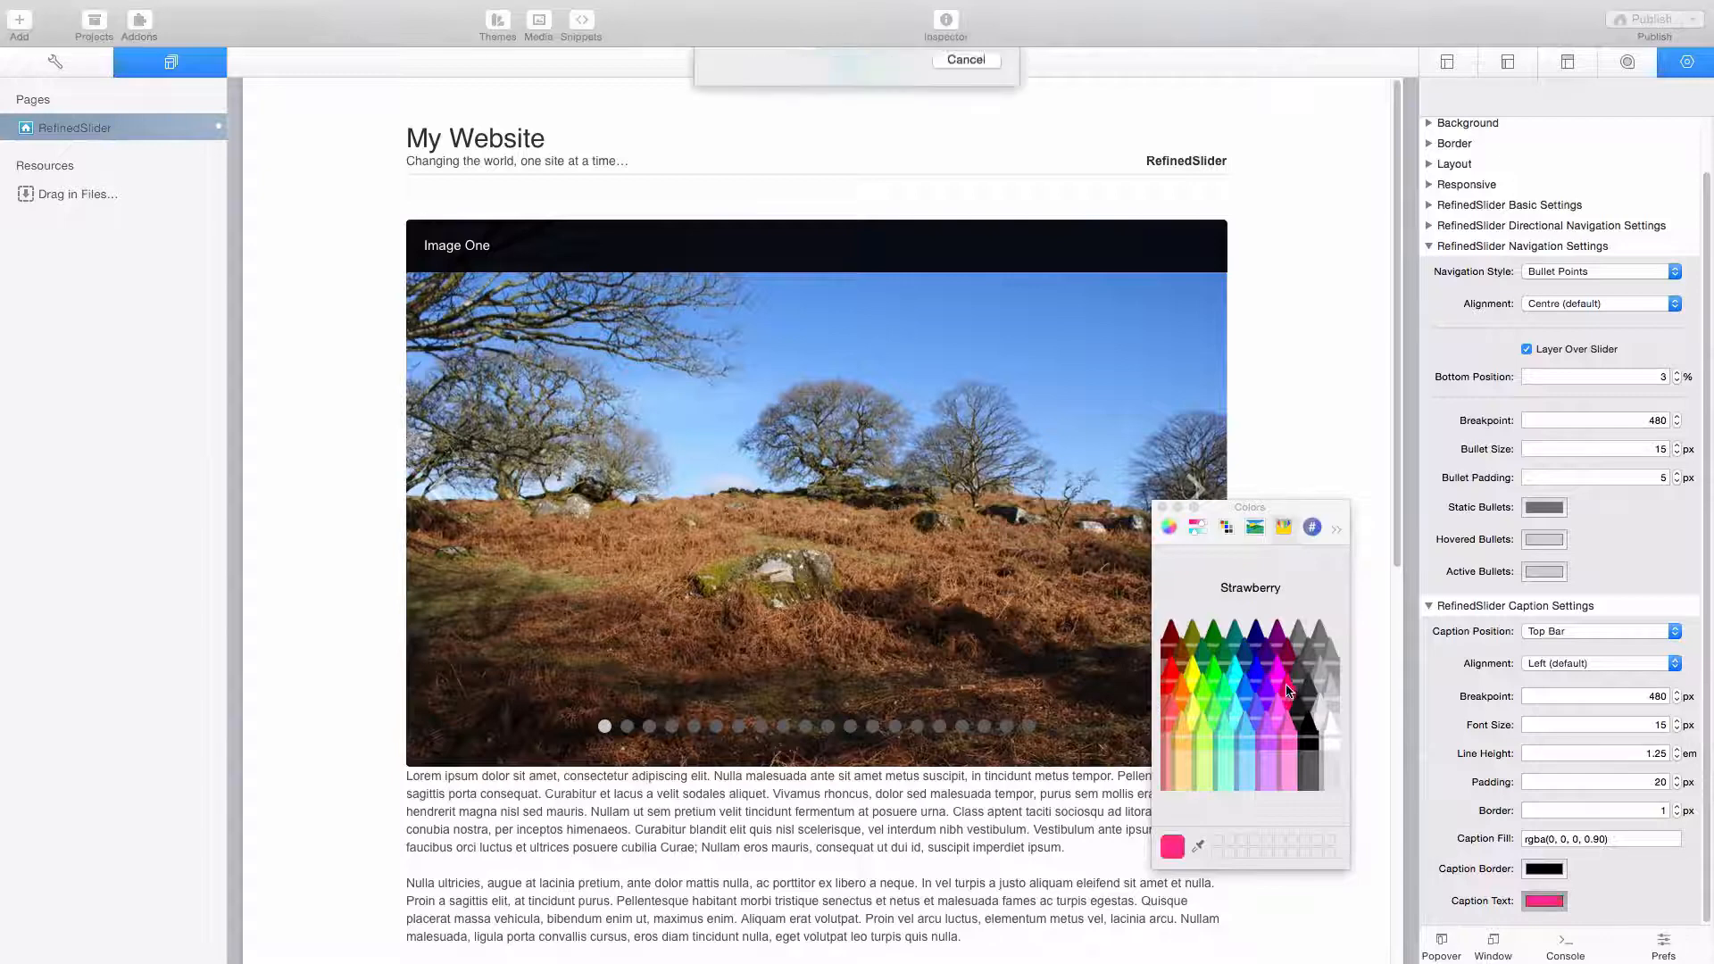
pyautogui.click(1162, 507)
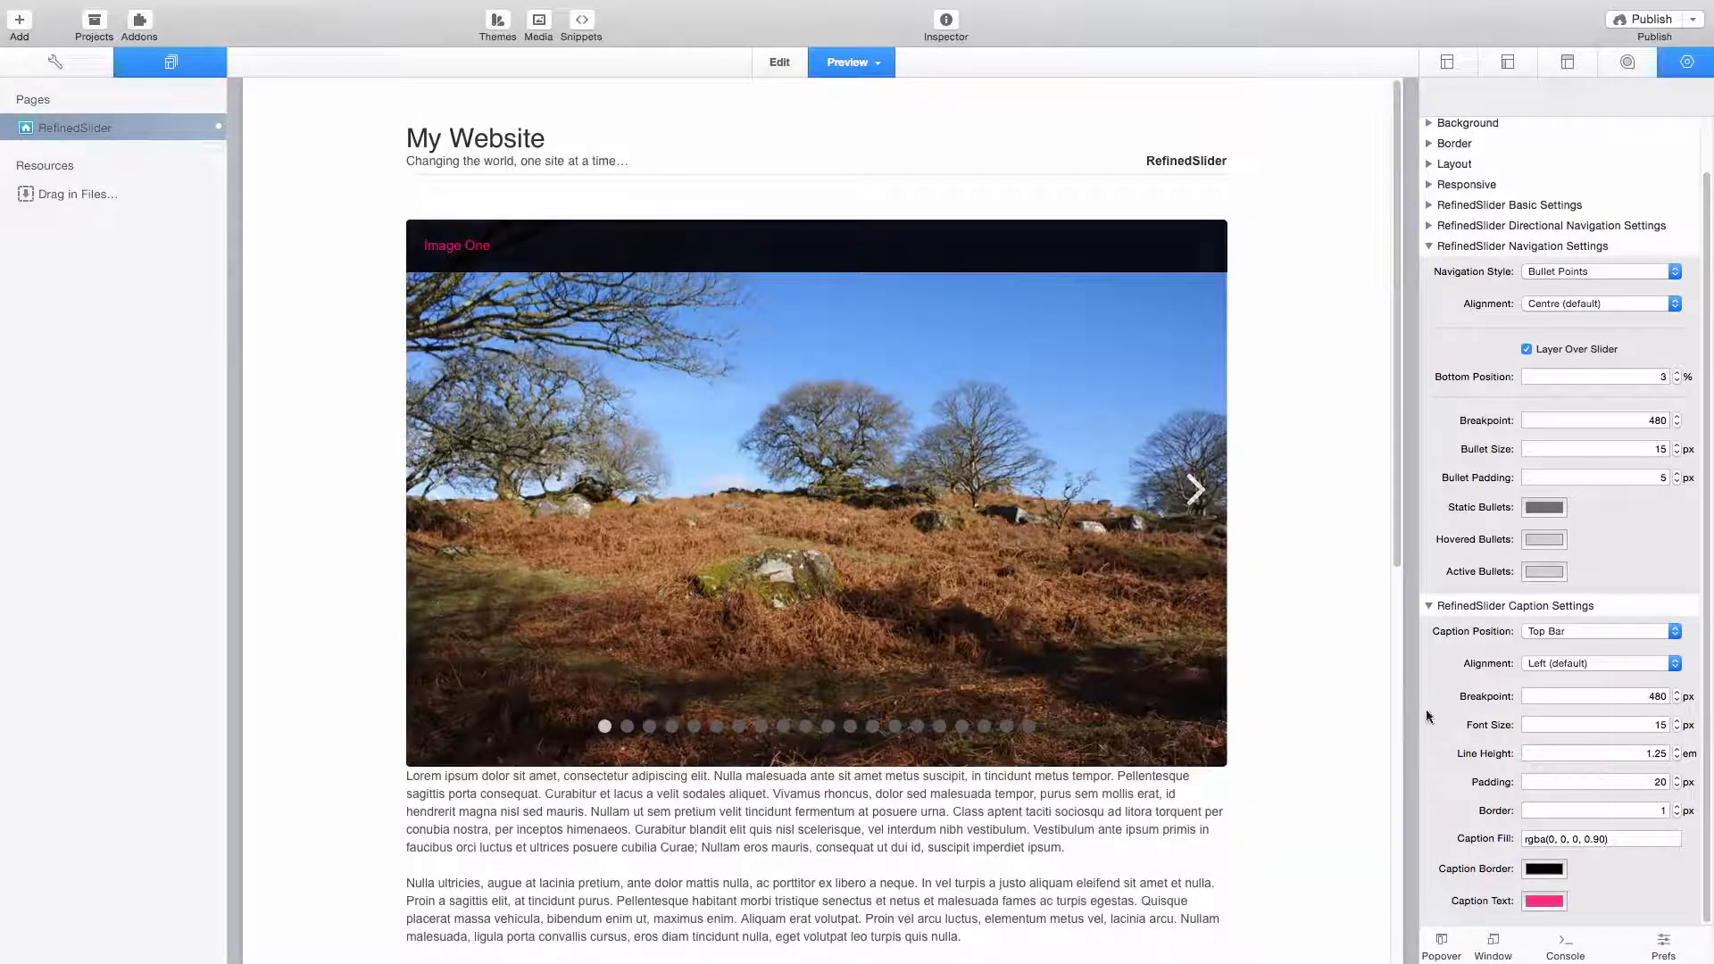
# - Set the slider's caption text colour back to the Snow crayon colour
pyautogui.click(1535, 902)
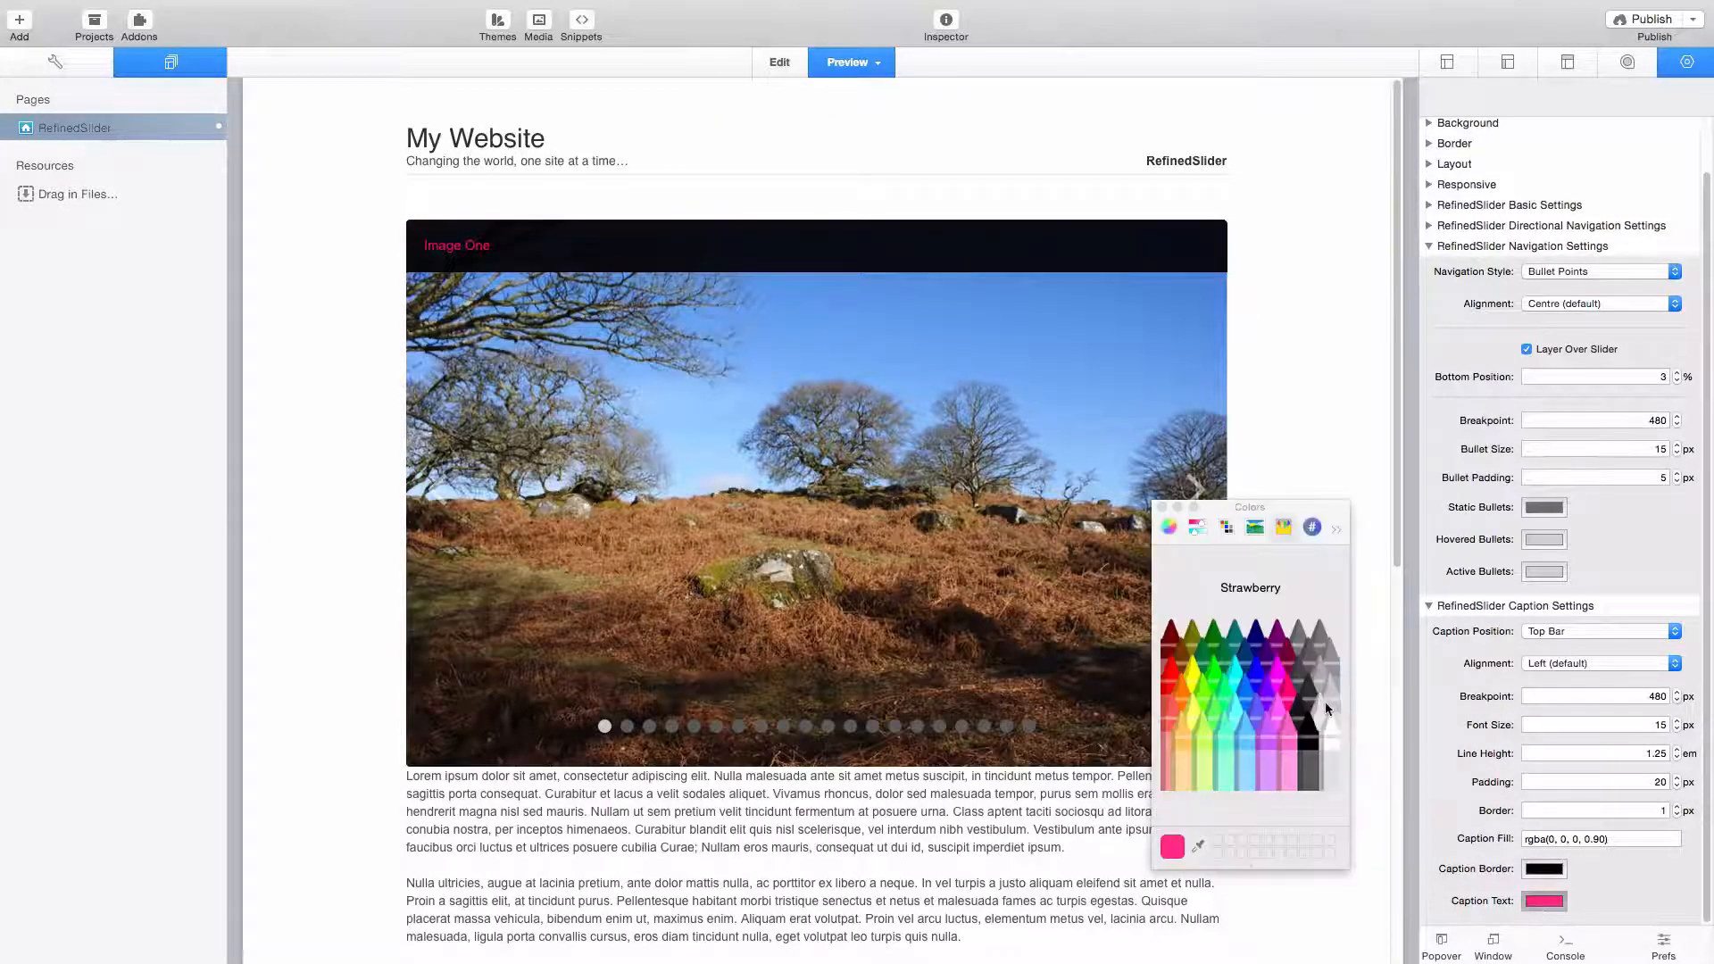
pyautogui.click(1326, 719)
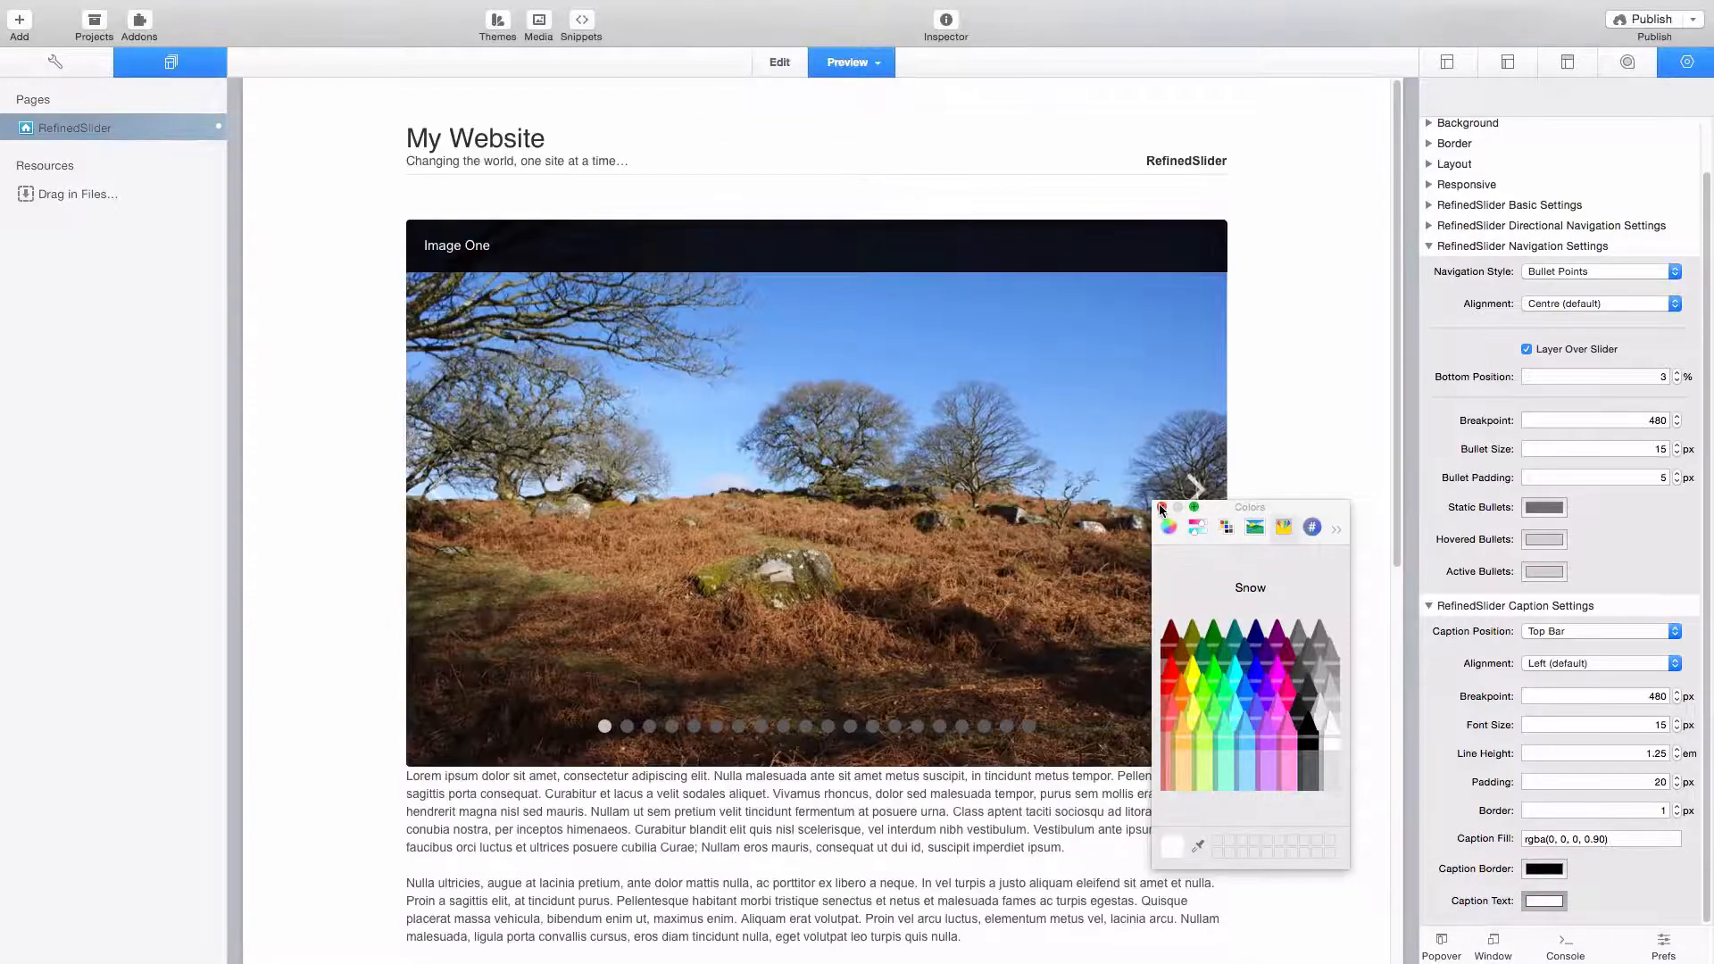
pyautogui.click(1163, 508)
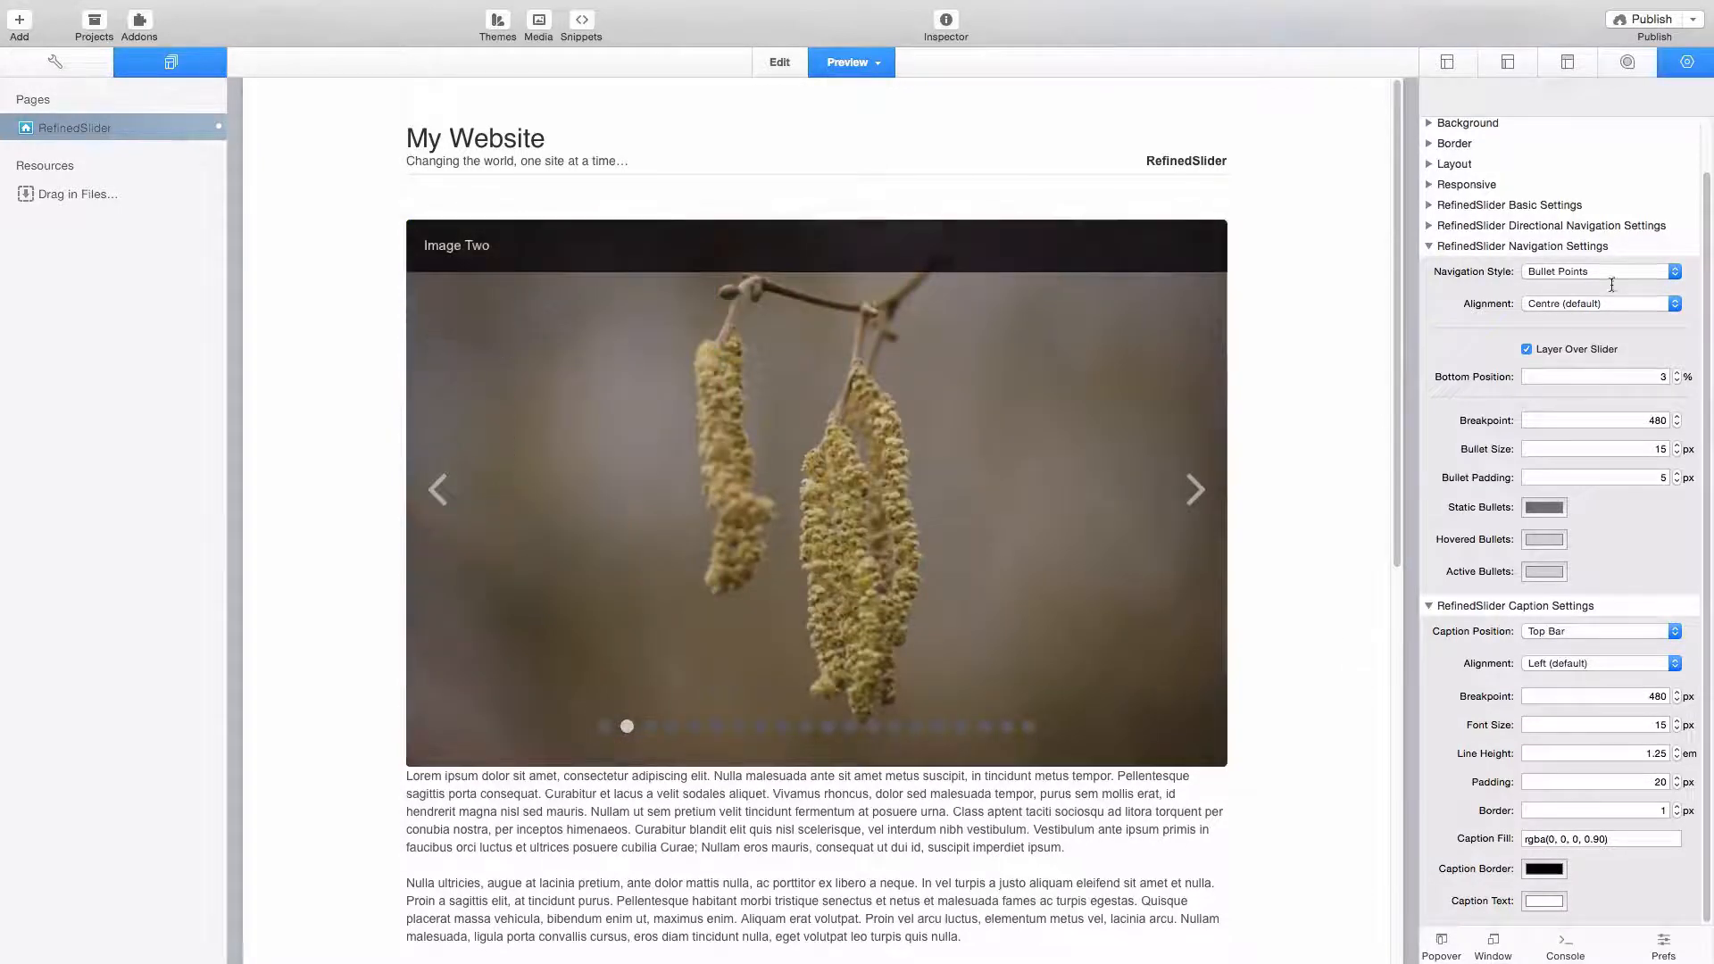
# - Turn off the Remove Banner option in the theme's miscellaneous style settings
pyautogui.click(1645, 68)
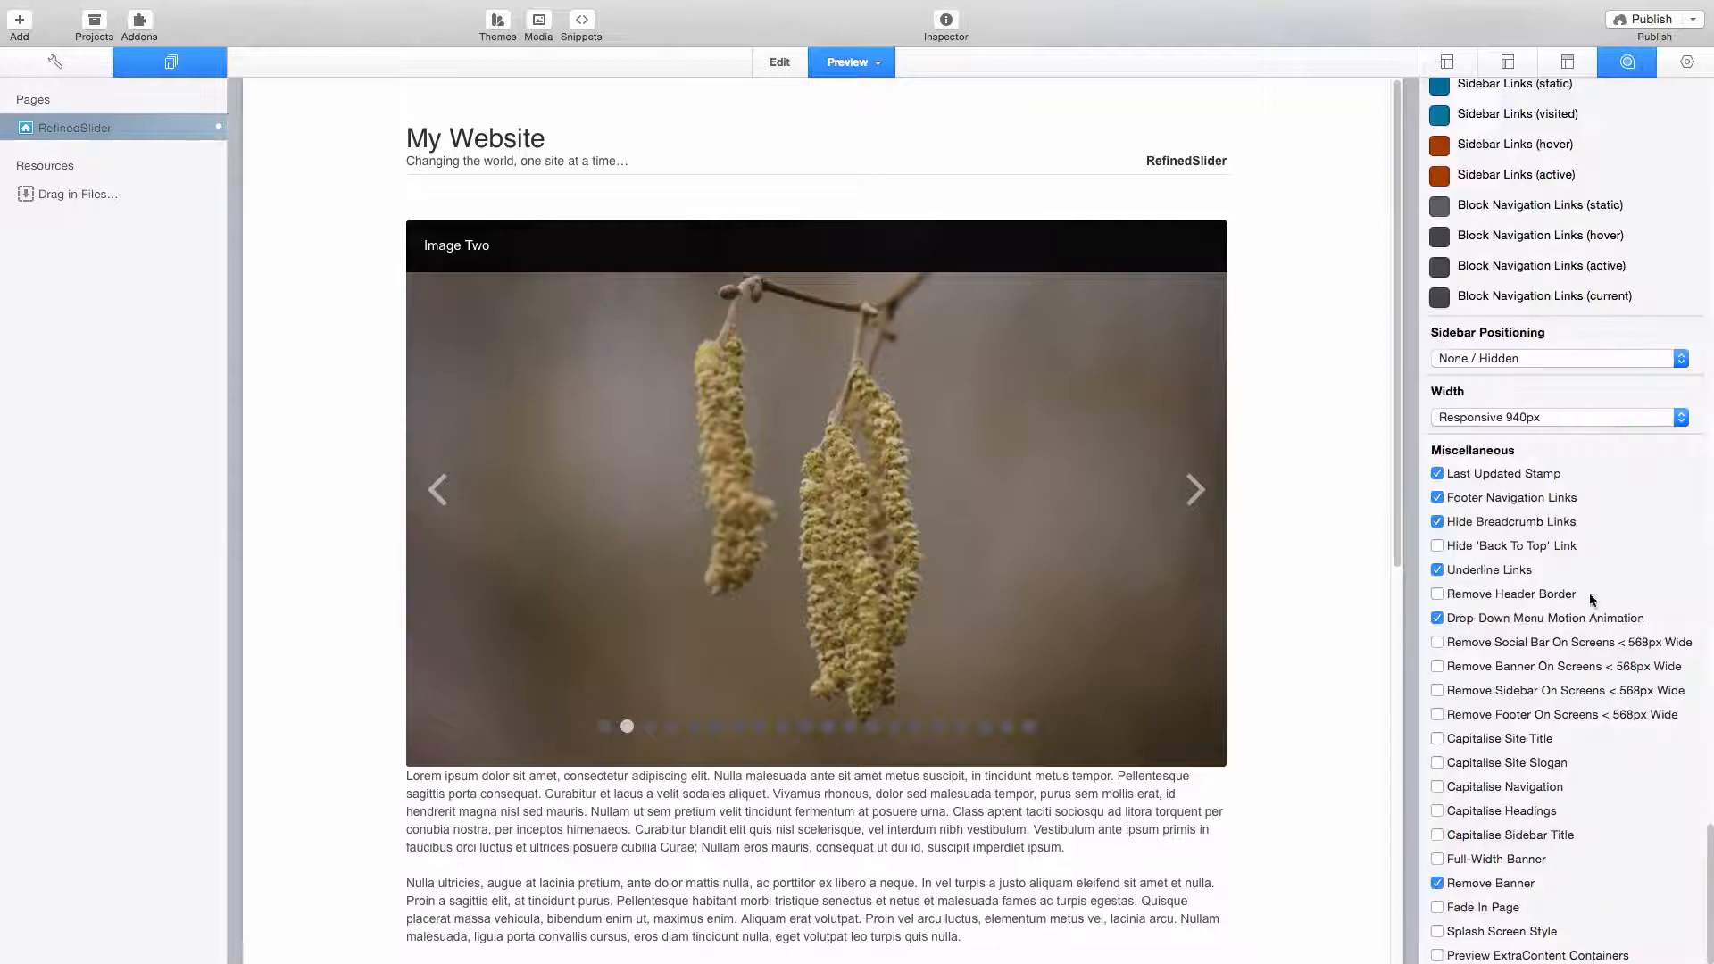
pyautogui.click(1437, 882)
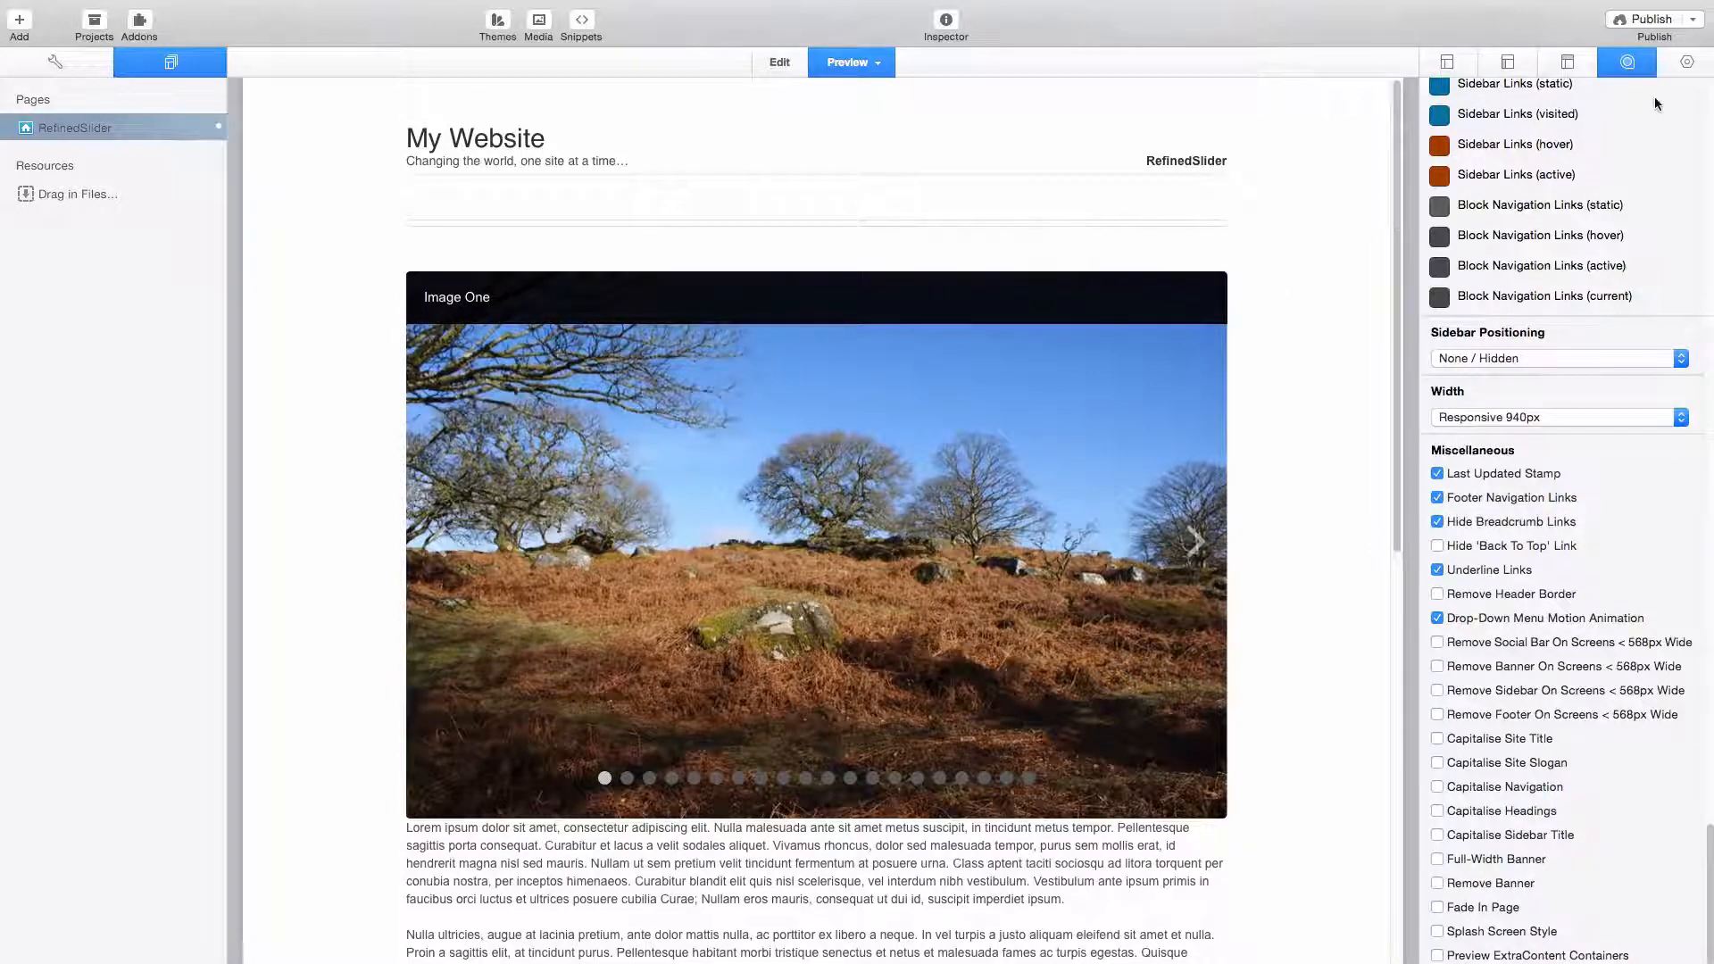
# - In the slider's basic settings, try the ExtraContent Container placement and settle on FreeStyle Theme Banner
pyautogui.click(1682, 62)
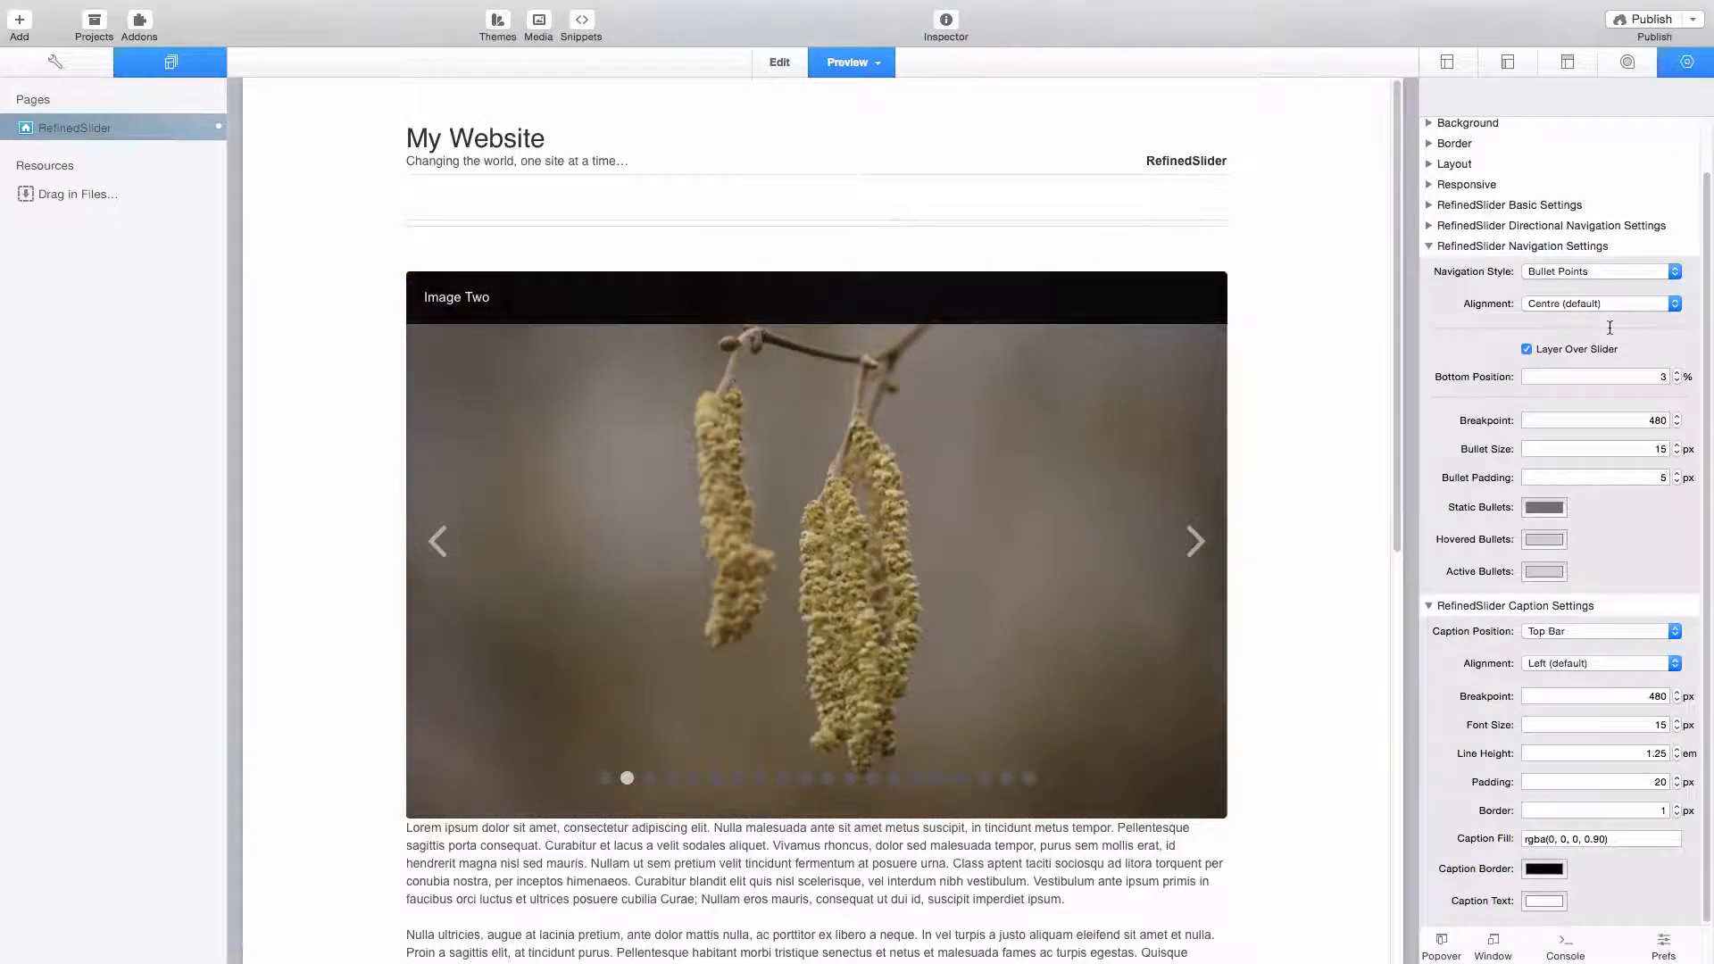
pyautogui.scroll(2, 1588, 381)
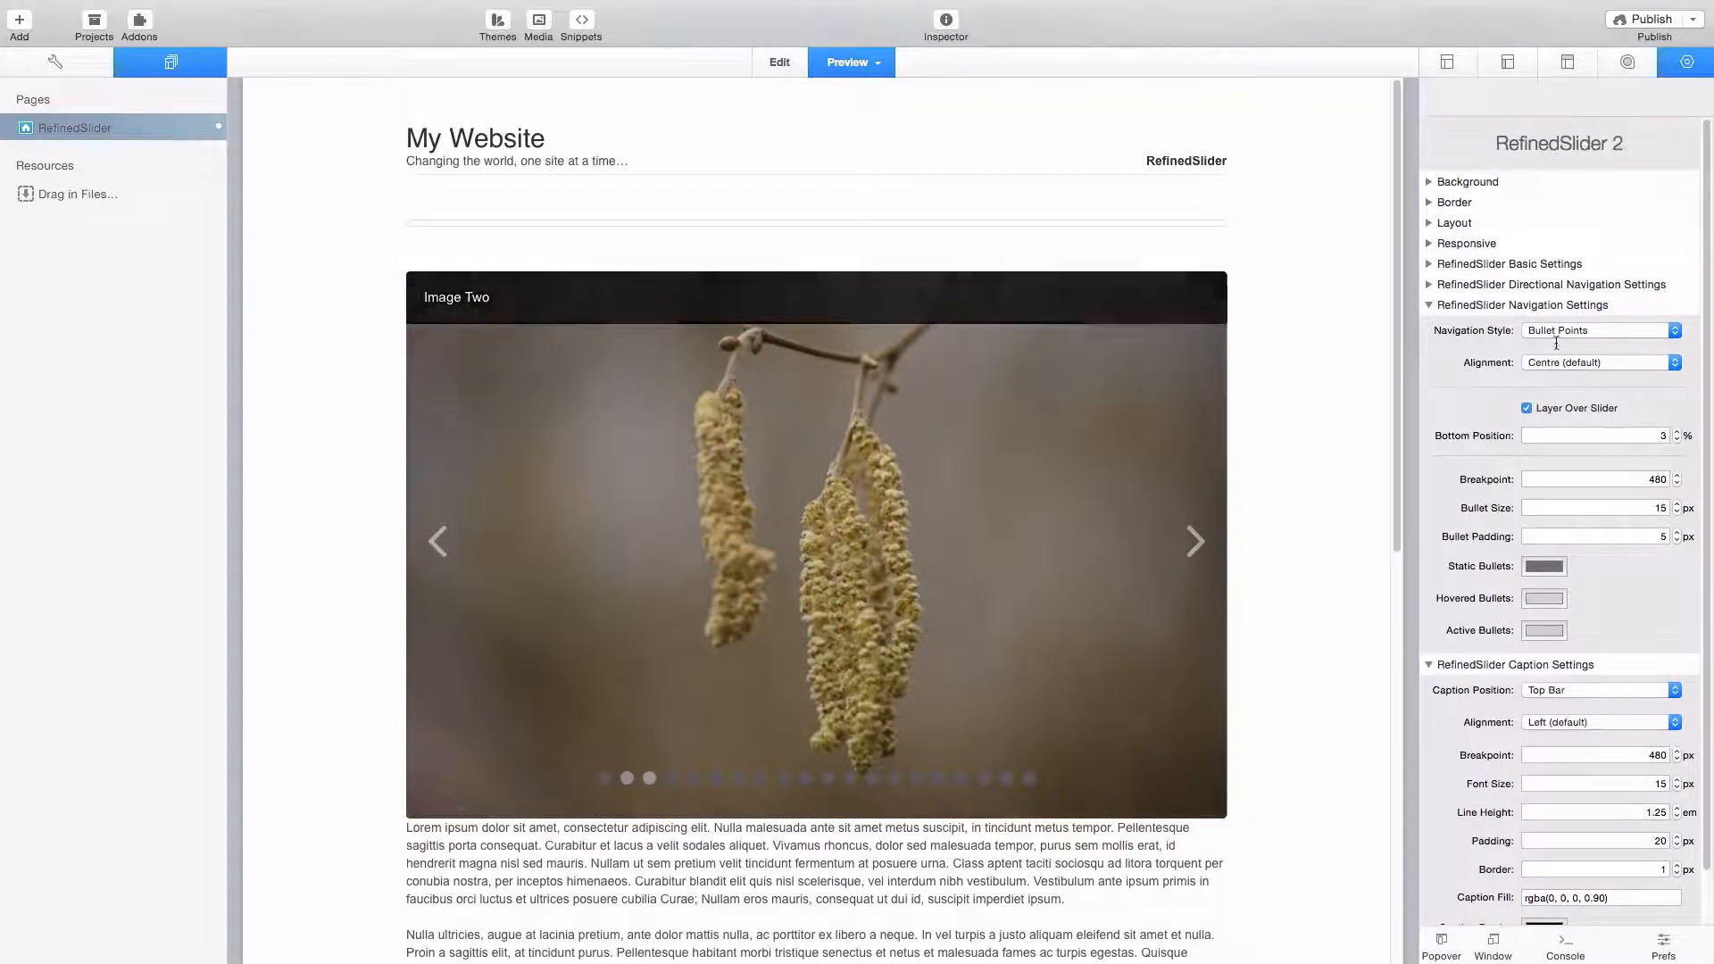
pyautogui.click(1428, 265)
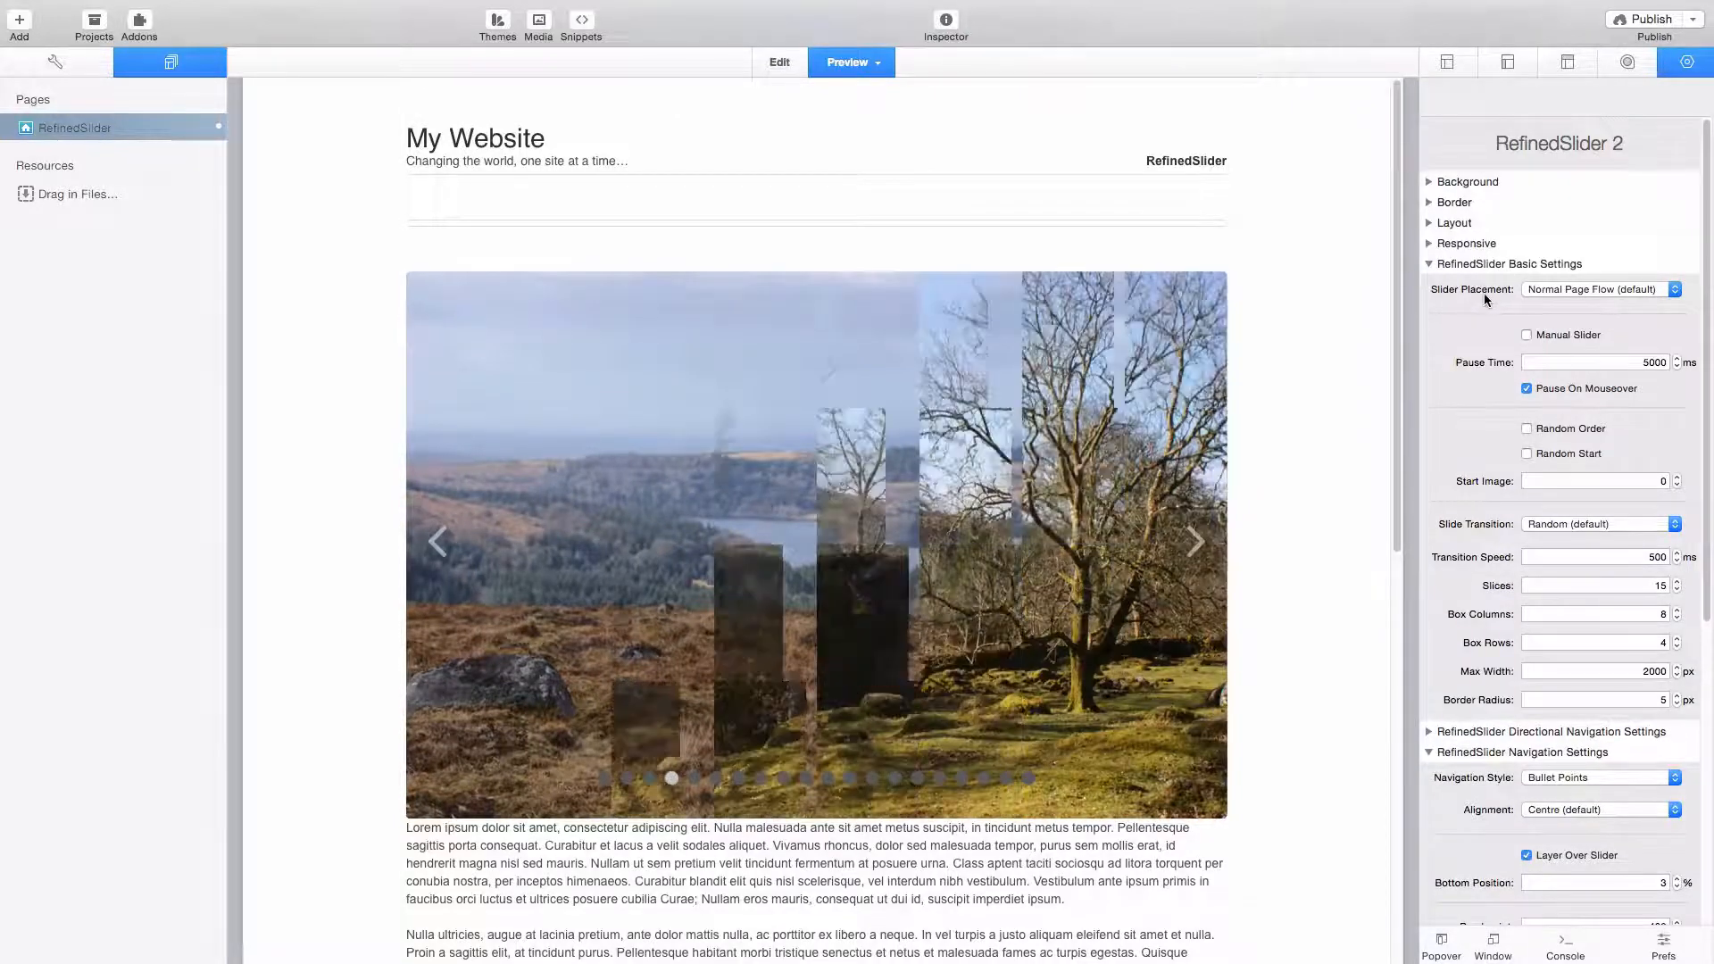
pyautogui.click(1594, 289)
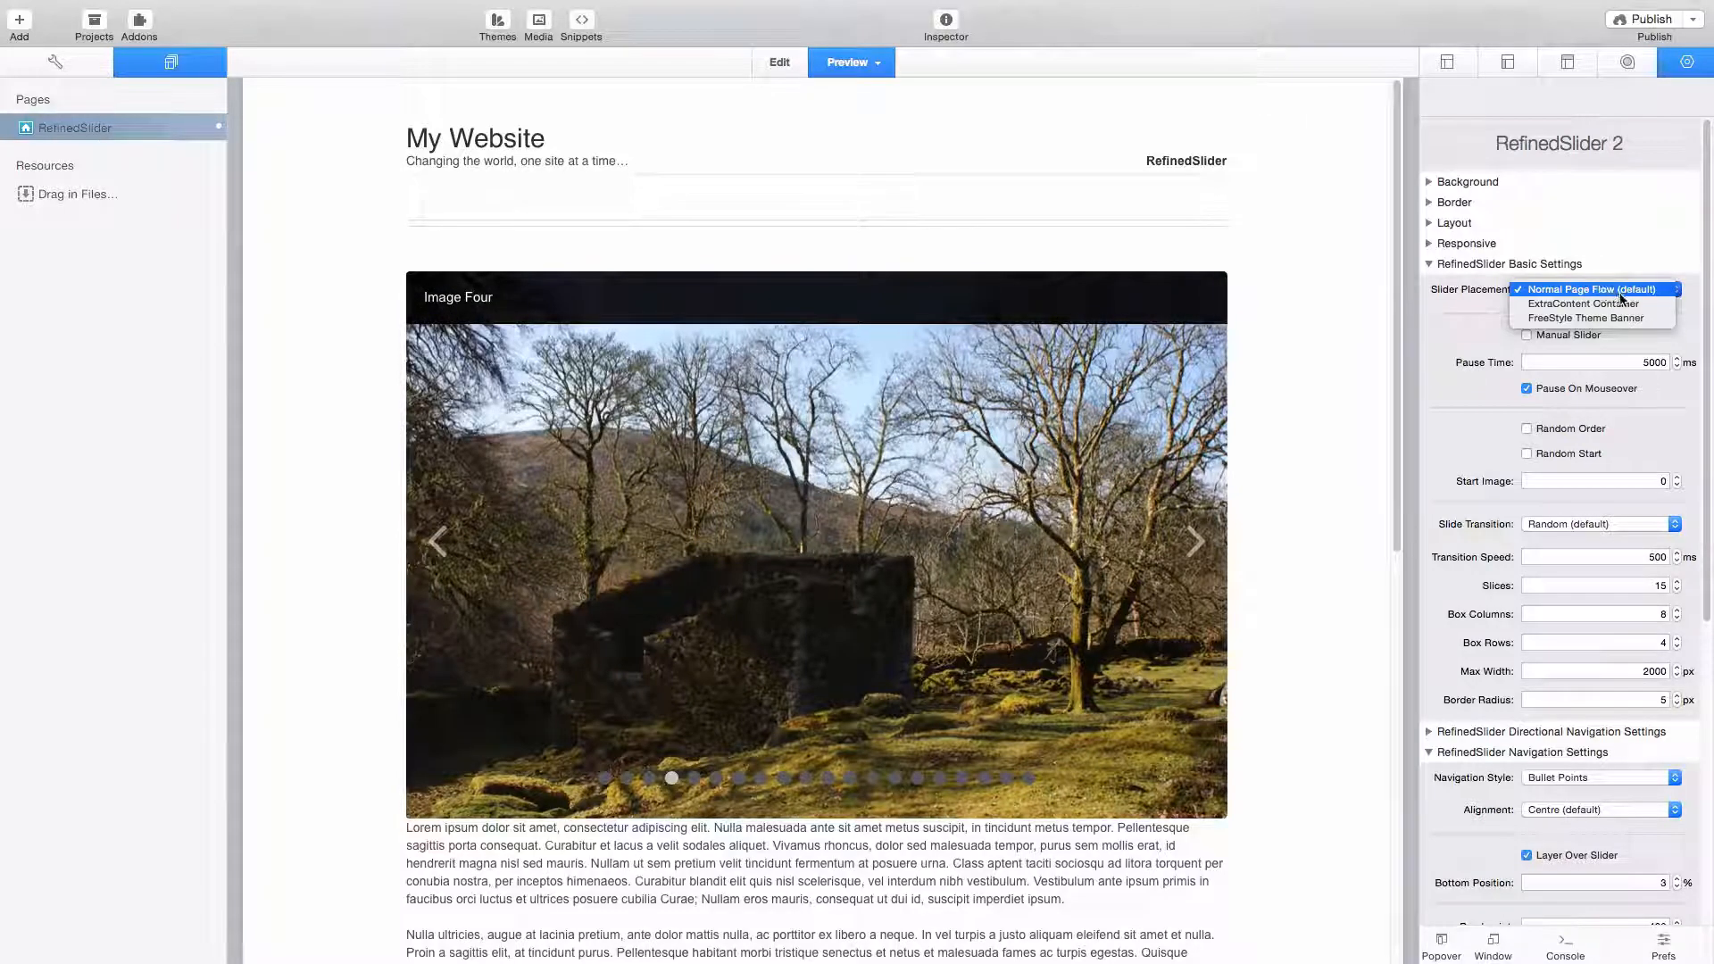
pyautogui.click(1620, 304)
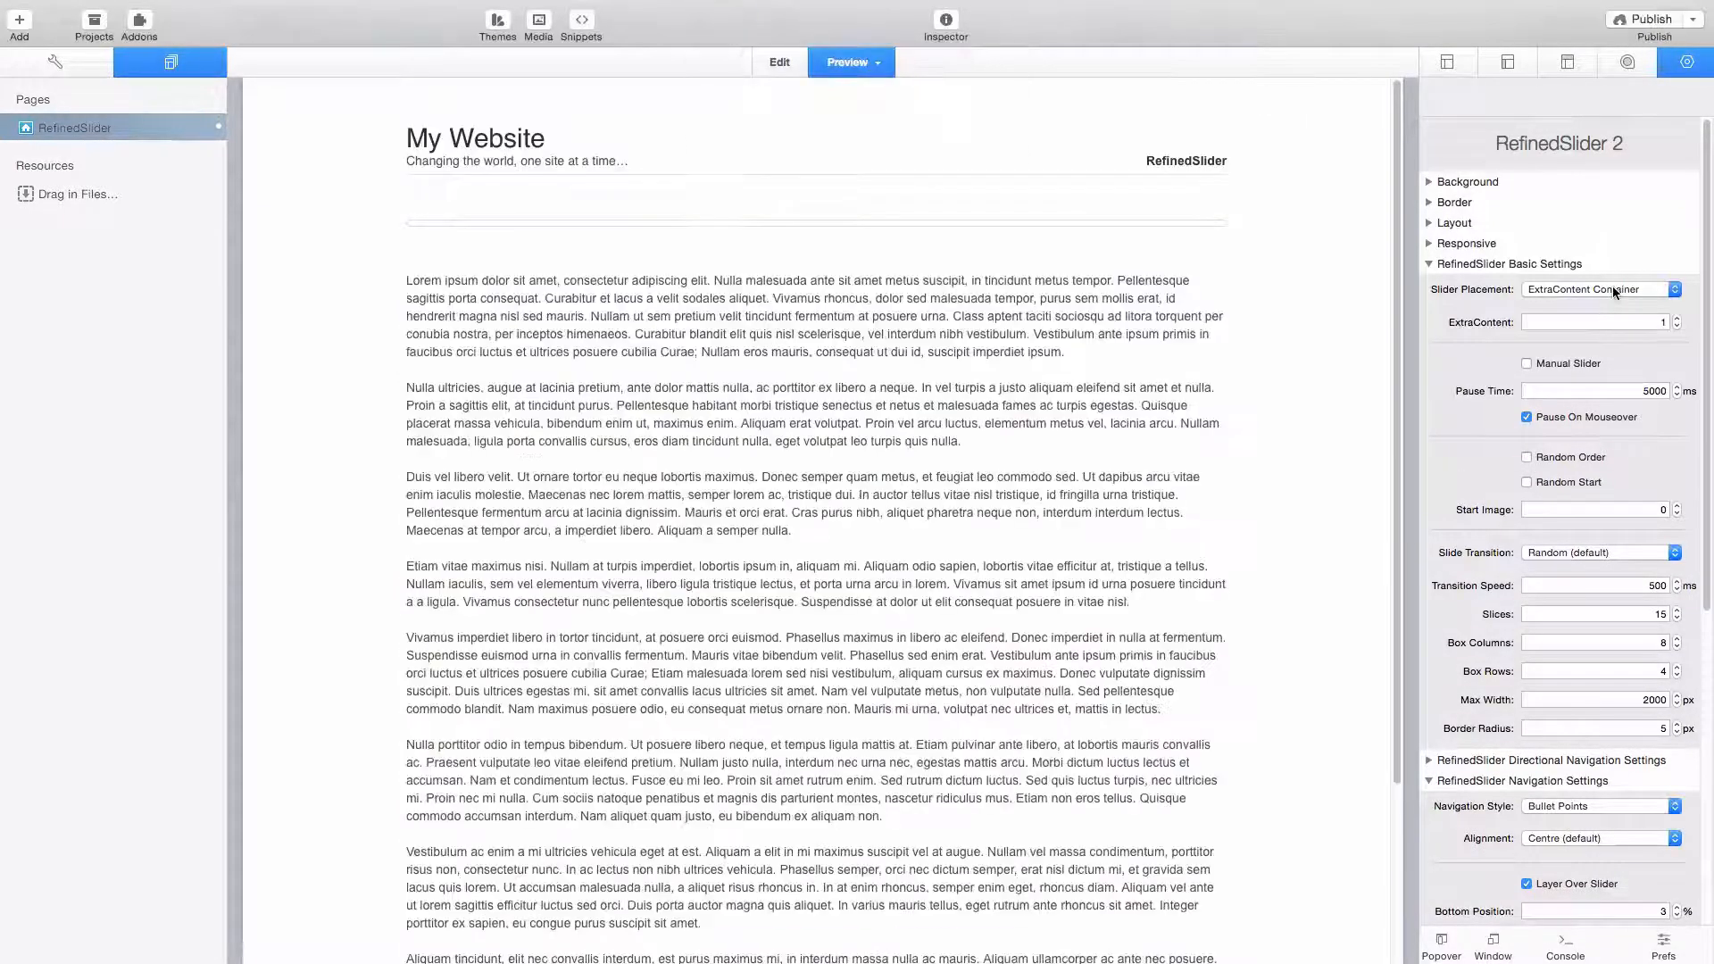
pyautogui.click(1612, 287)
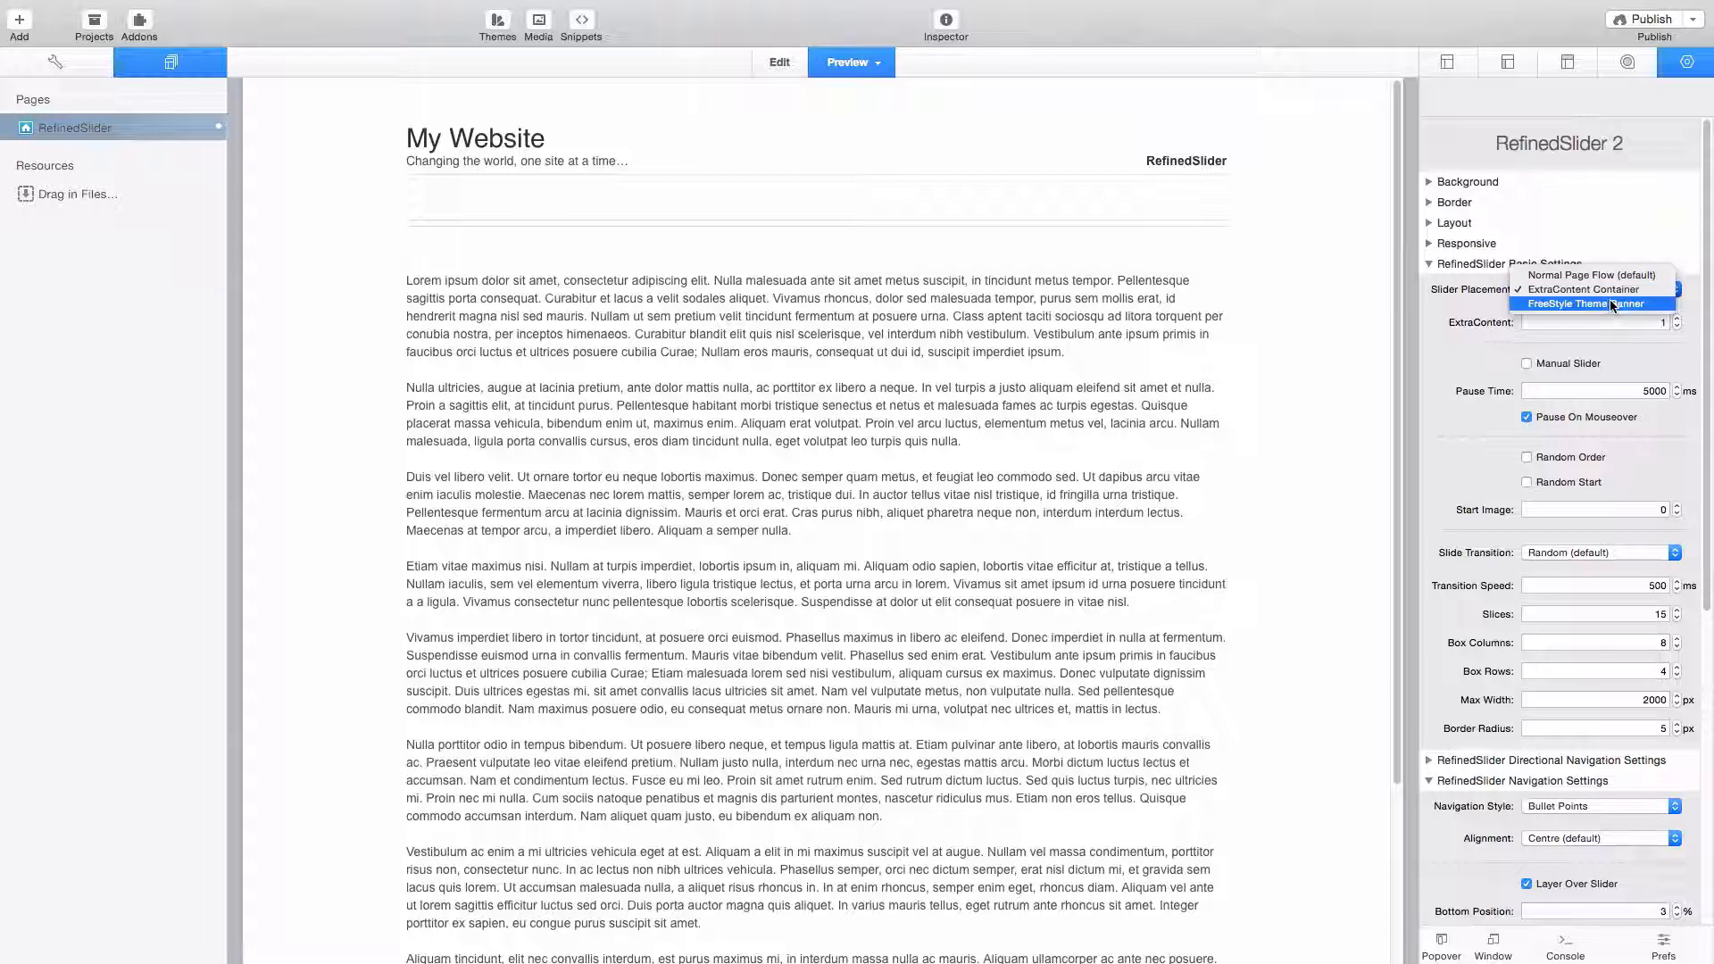
pyautogui.click(1609, 303)
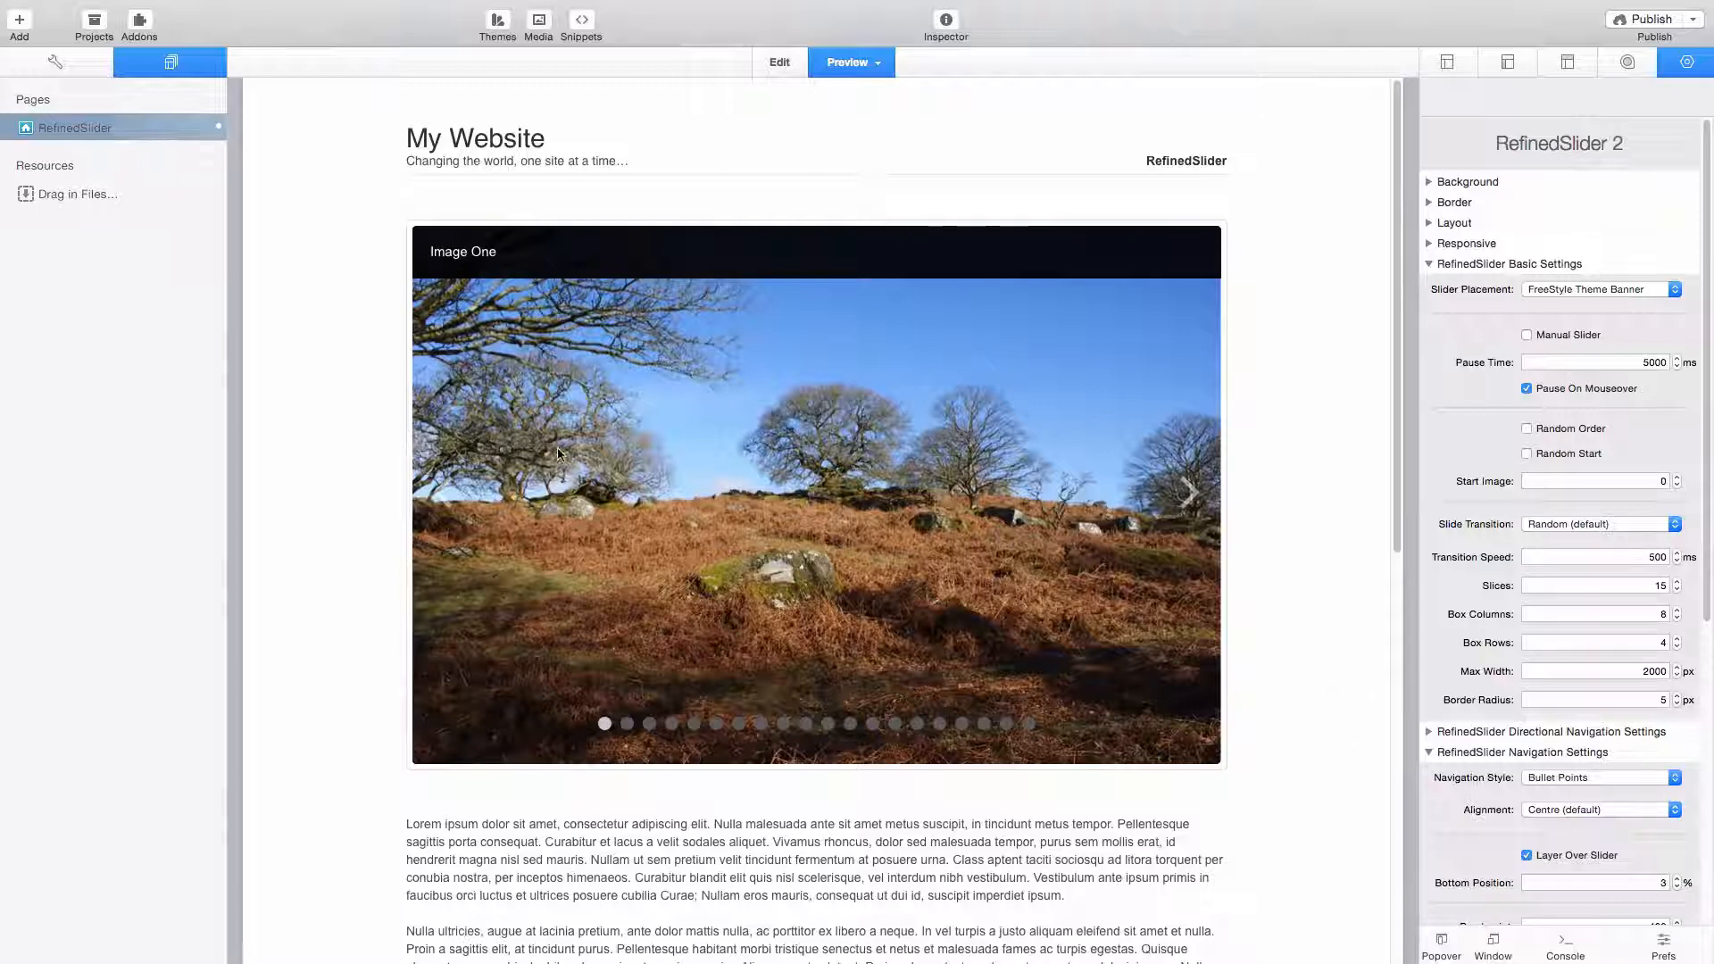
# - Set the slider's caption position to None
pyautogui.scroll(-10, 1524, 672)
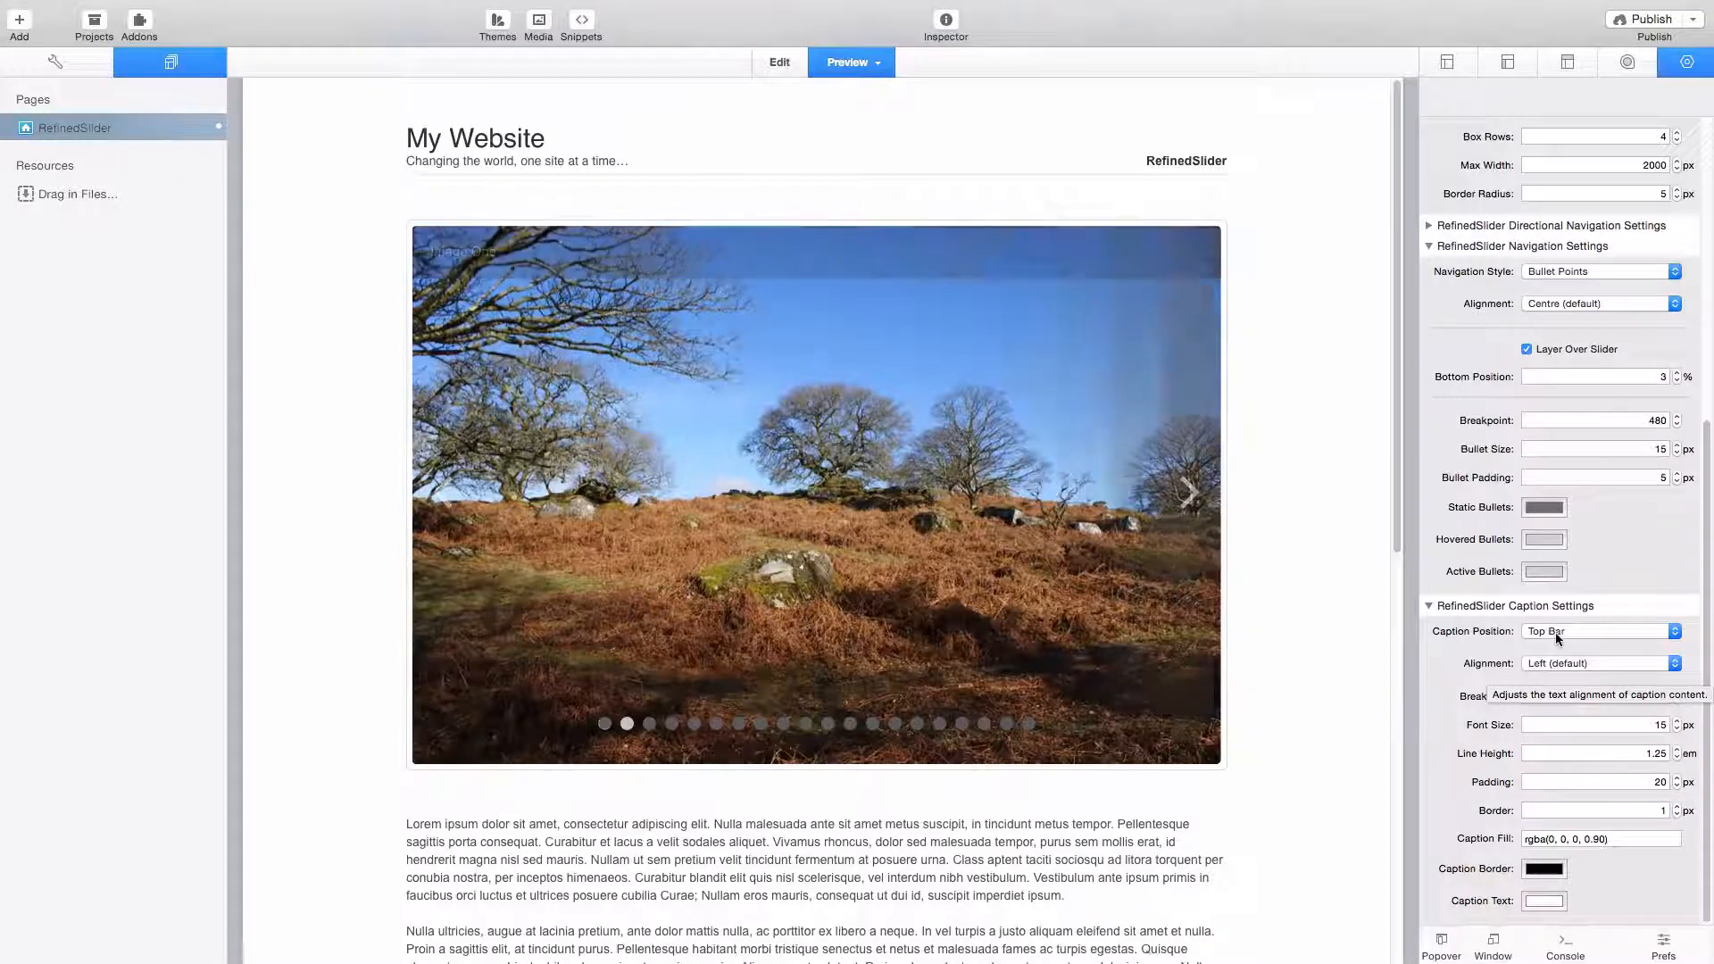
pyautogui.click(1557, 637)
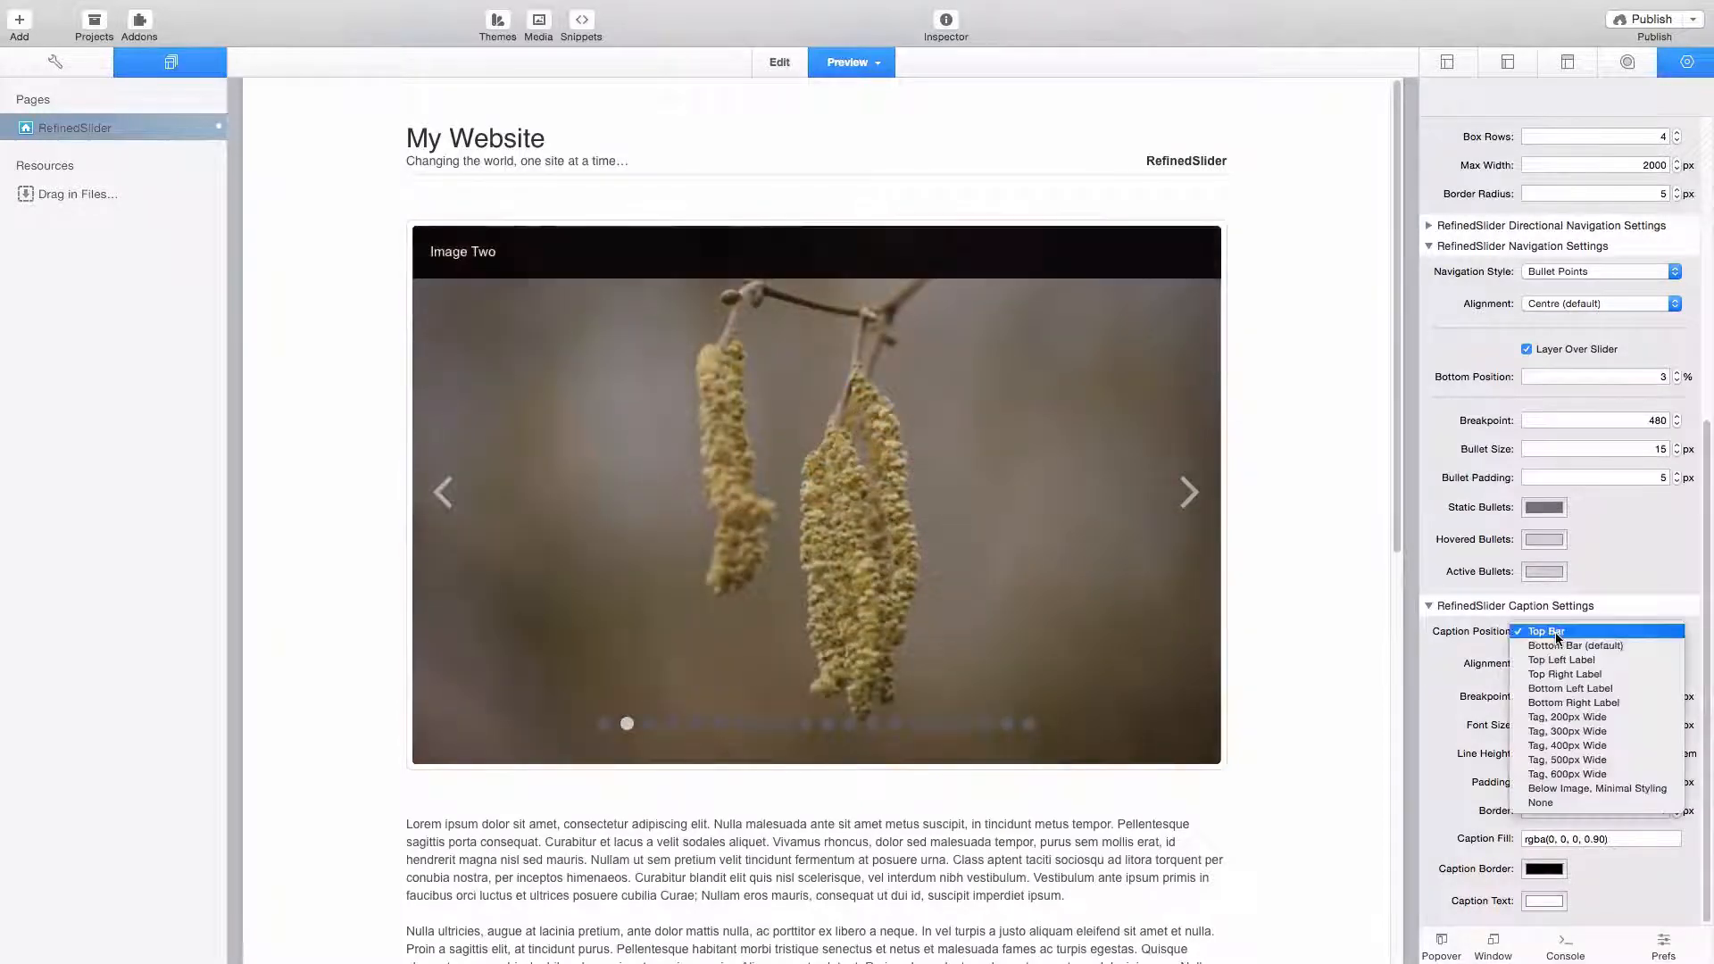
pyautogui.click(1555, 801)
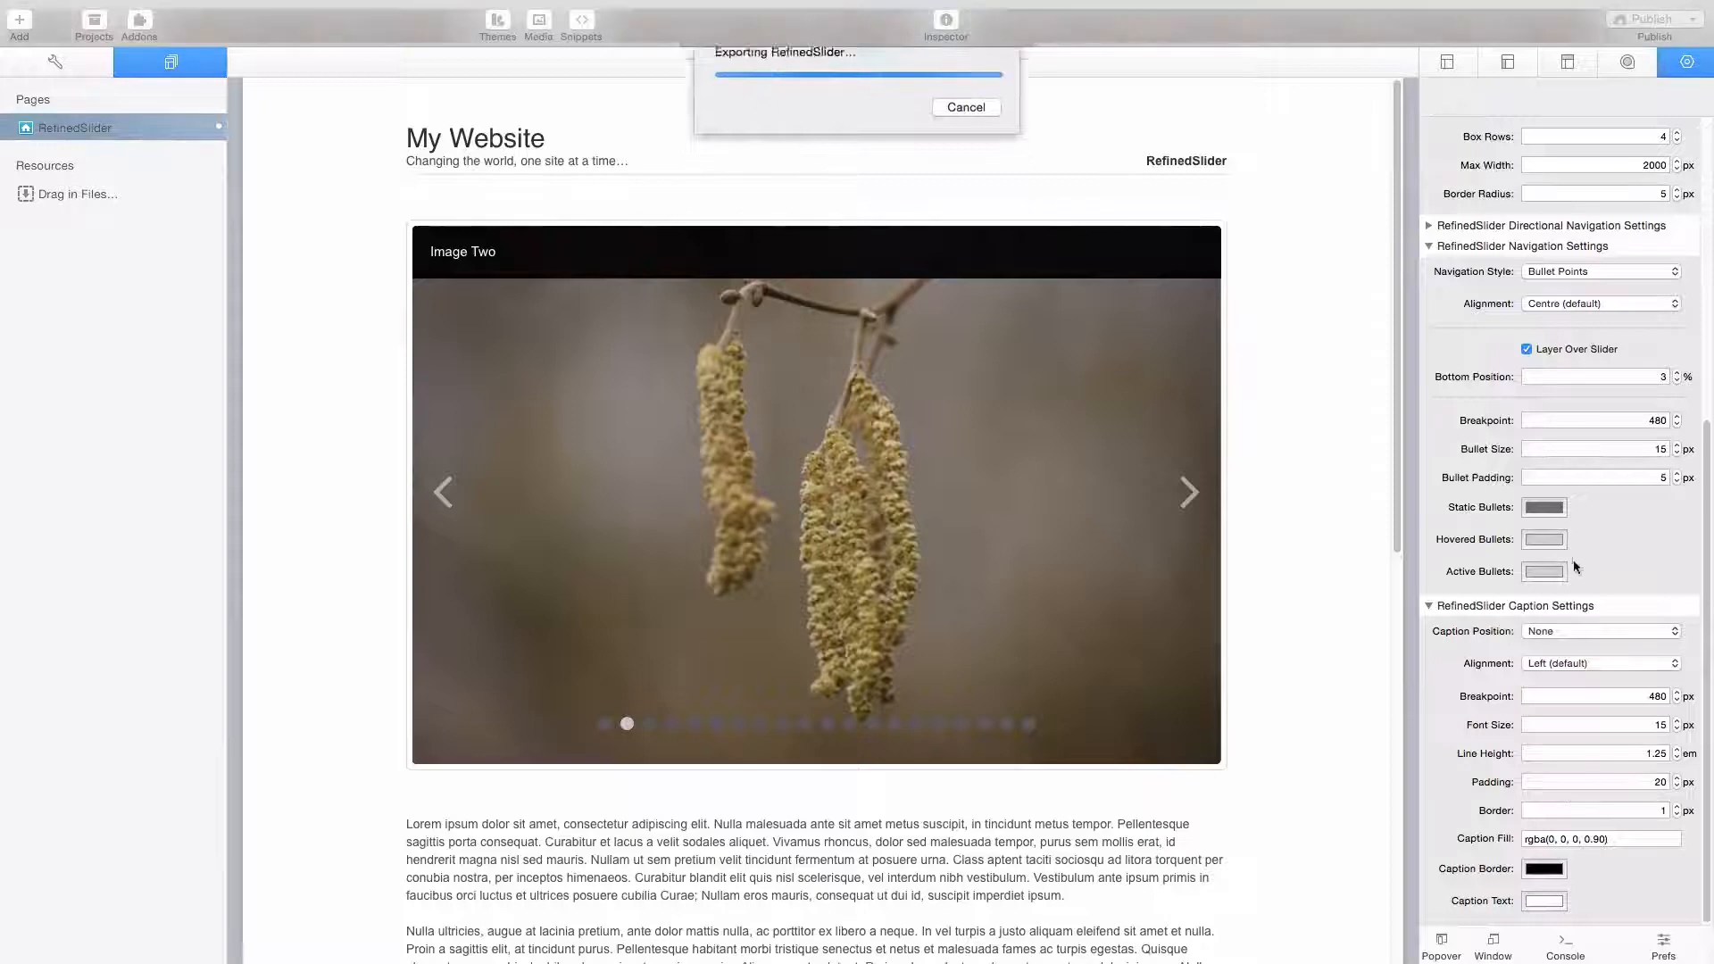
# - Turn off Next / Previous Navigation in the slider's directional navigation settings
pyautogui.scroll(3, 1581, 580)
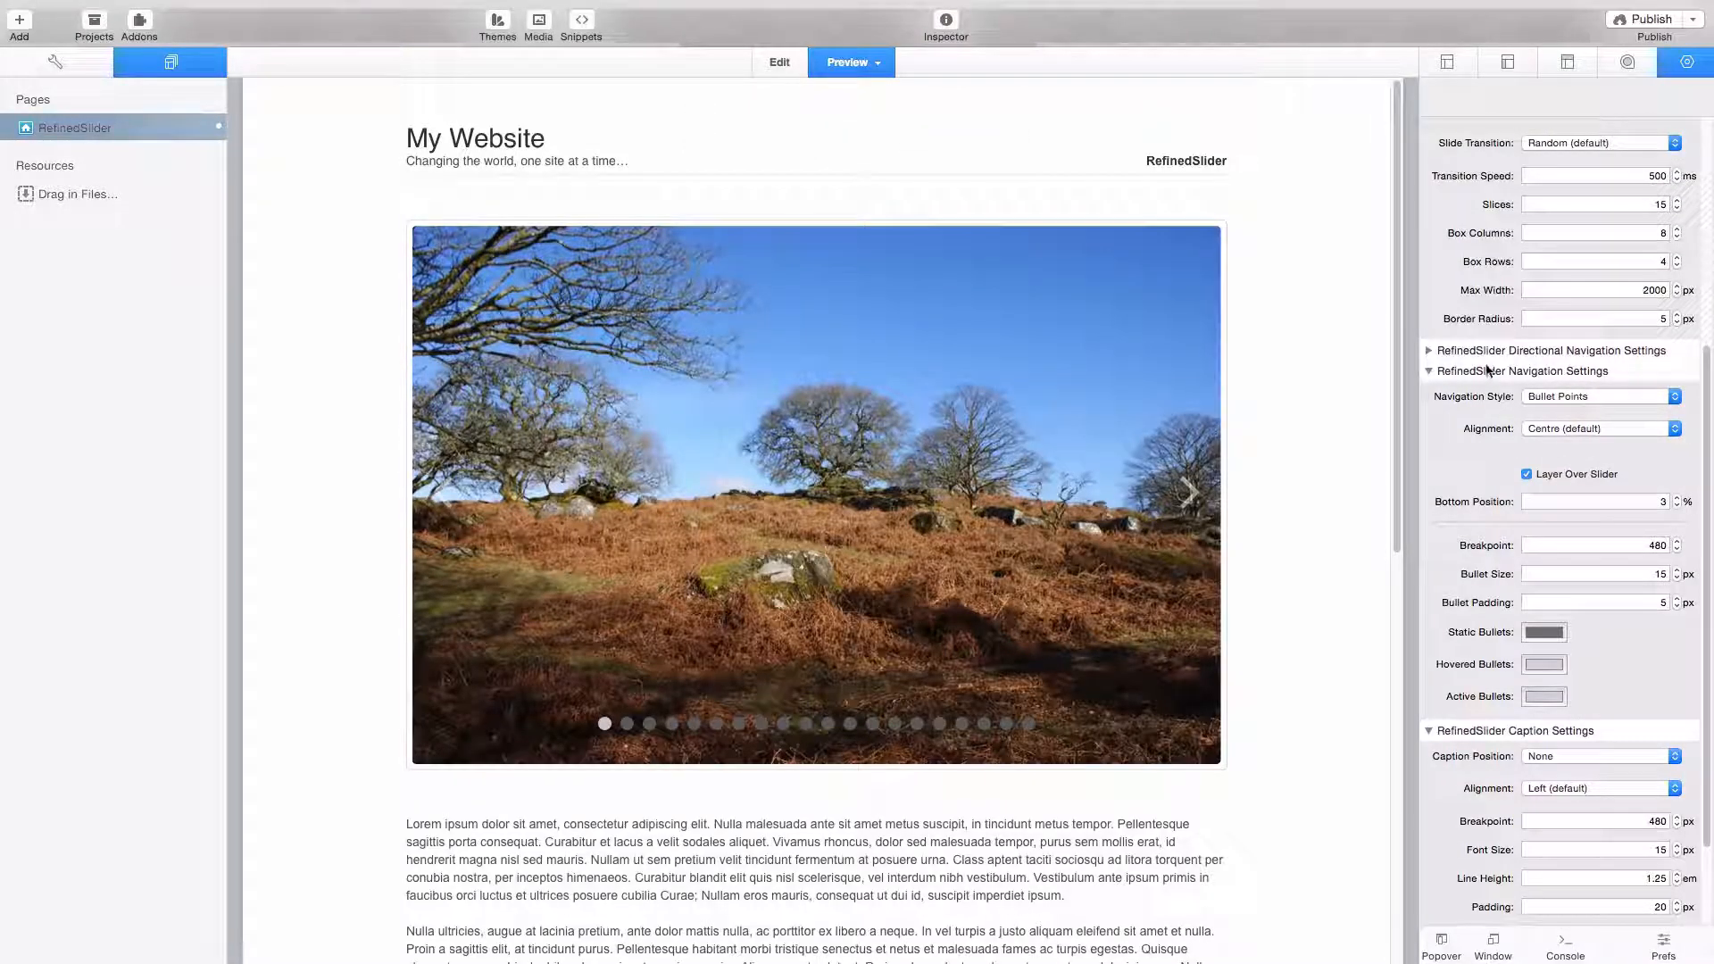
pyautogui.click(1428, 351)
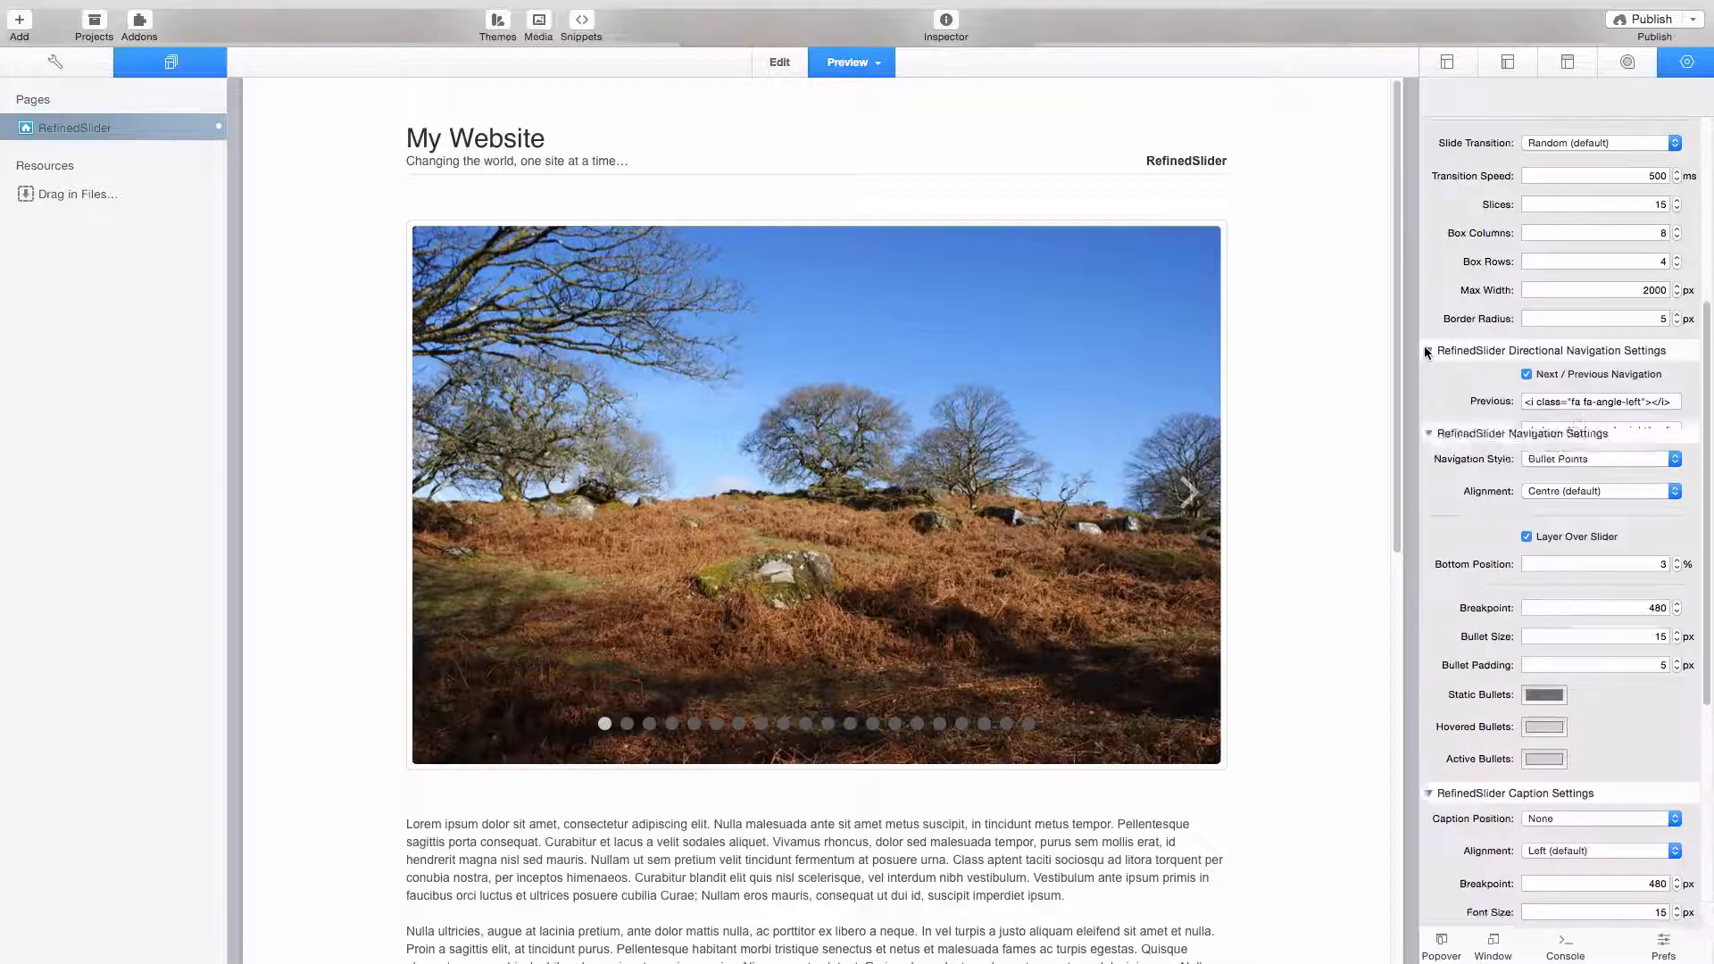
pyautogui.click(1526, 375)
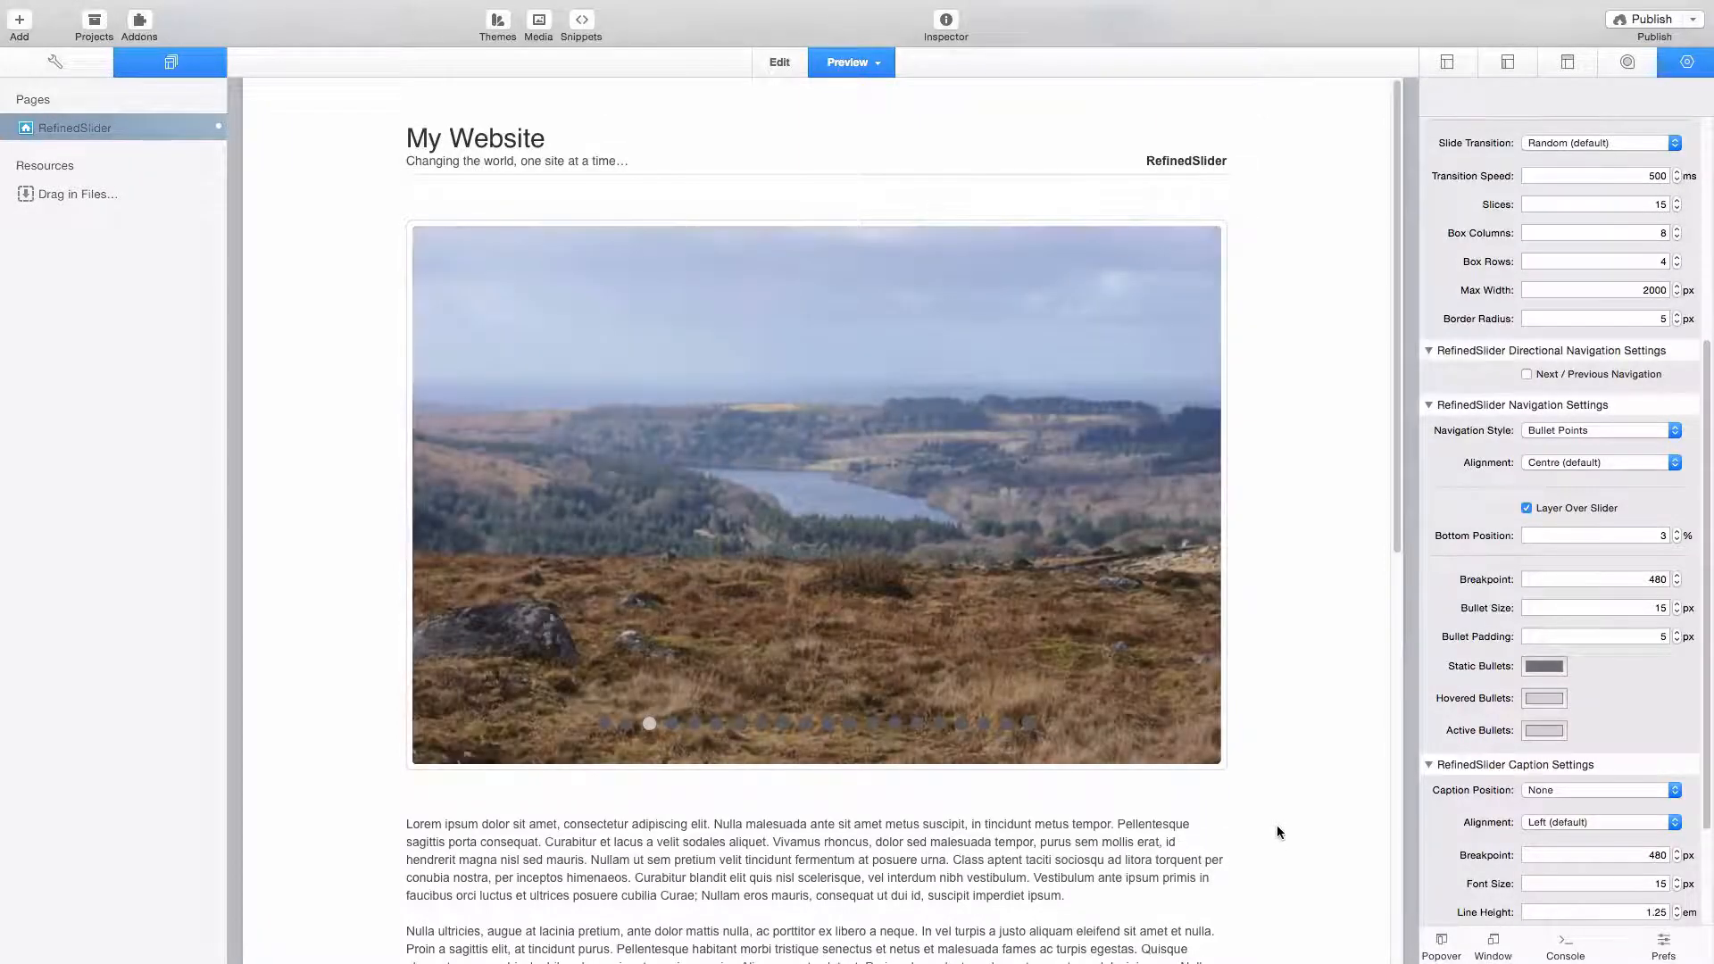
# - Look over the full page preview and return to edit mode to review the RefinedSlider 2 settings
pyautogui.scroll(-10, 1277, 825)
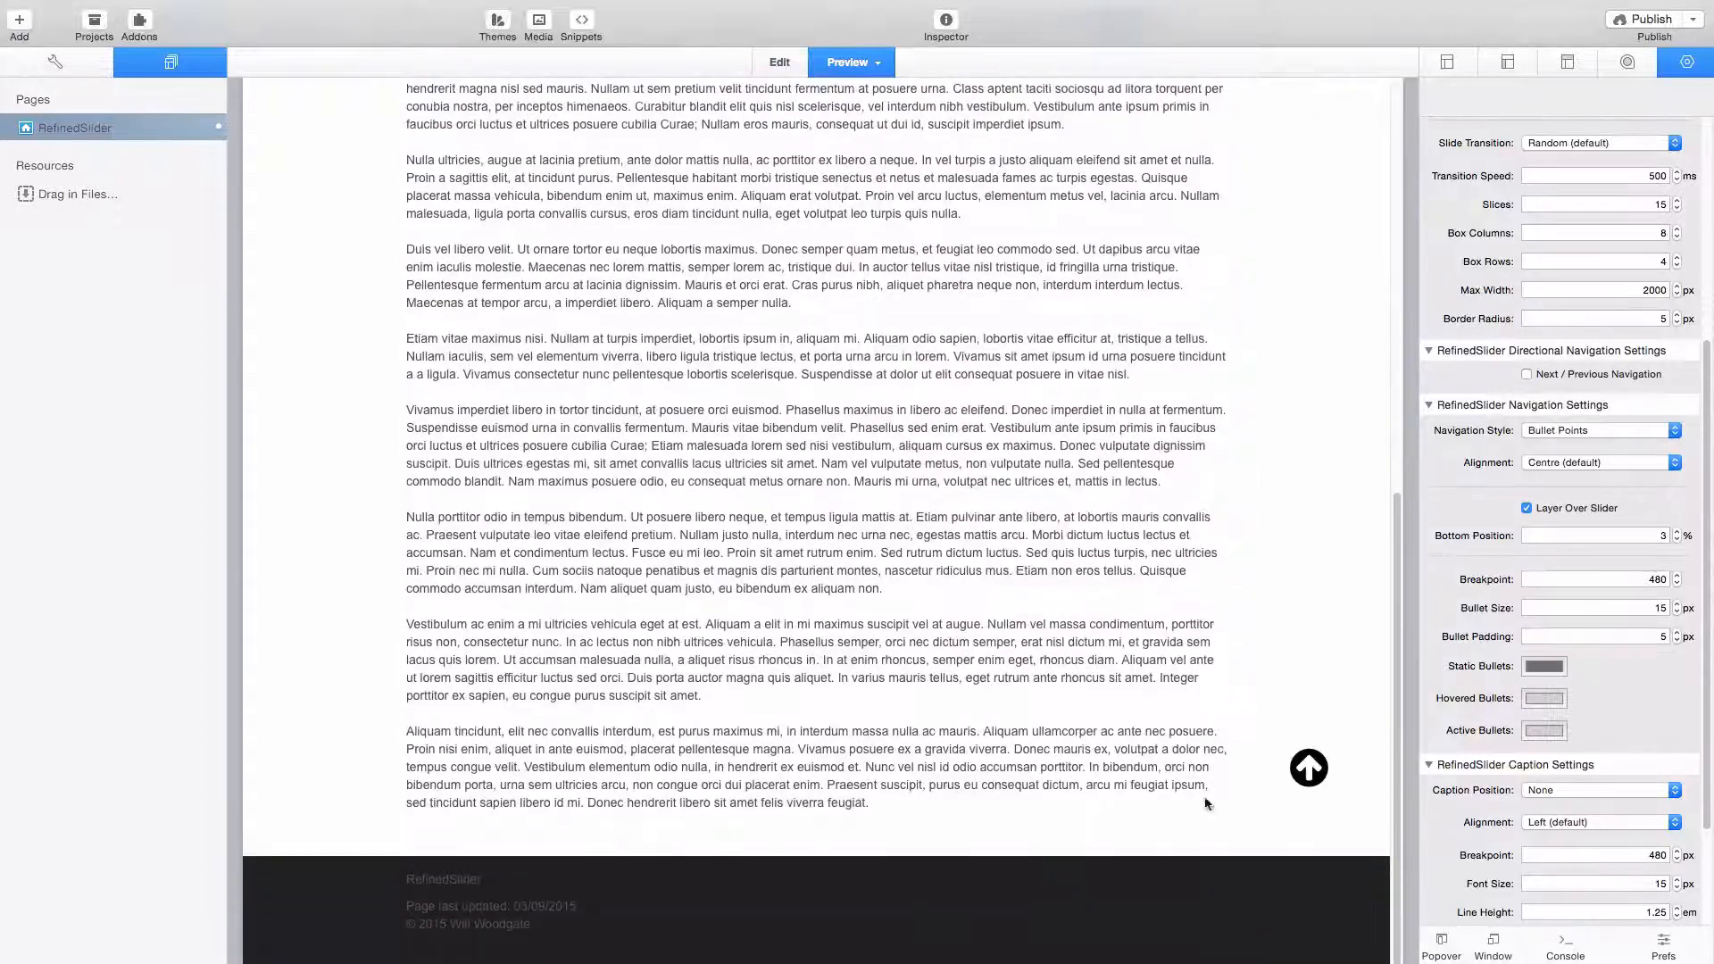
pyautogui.scroll(10, 1007, 705)
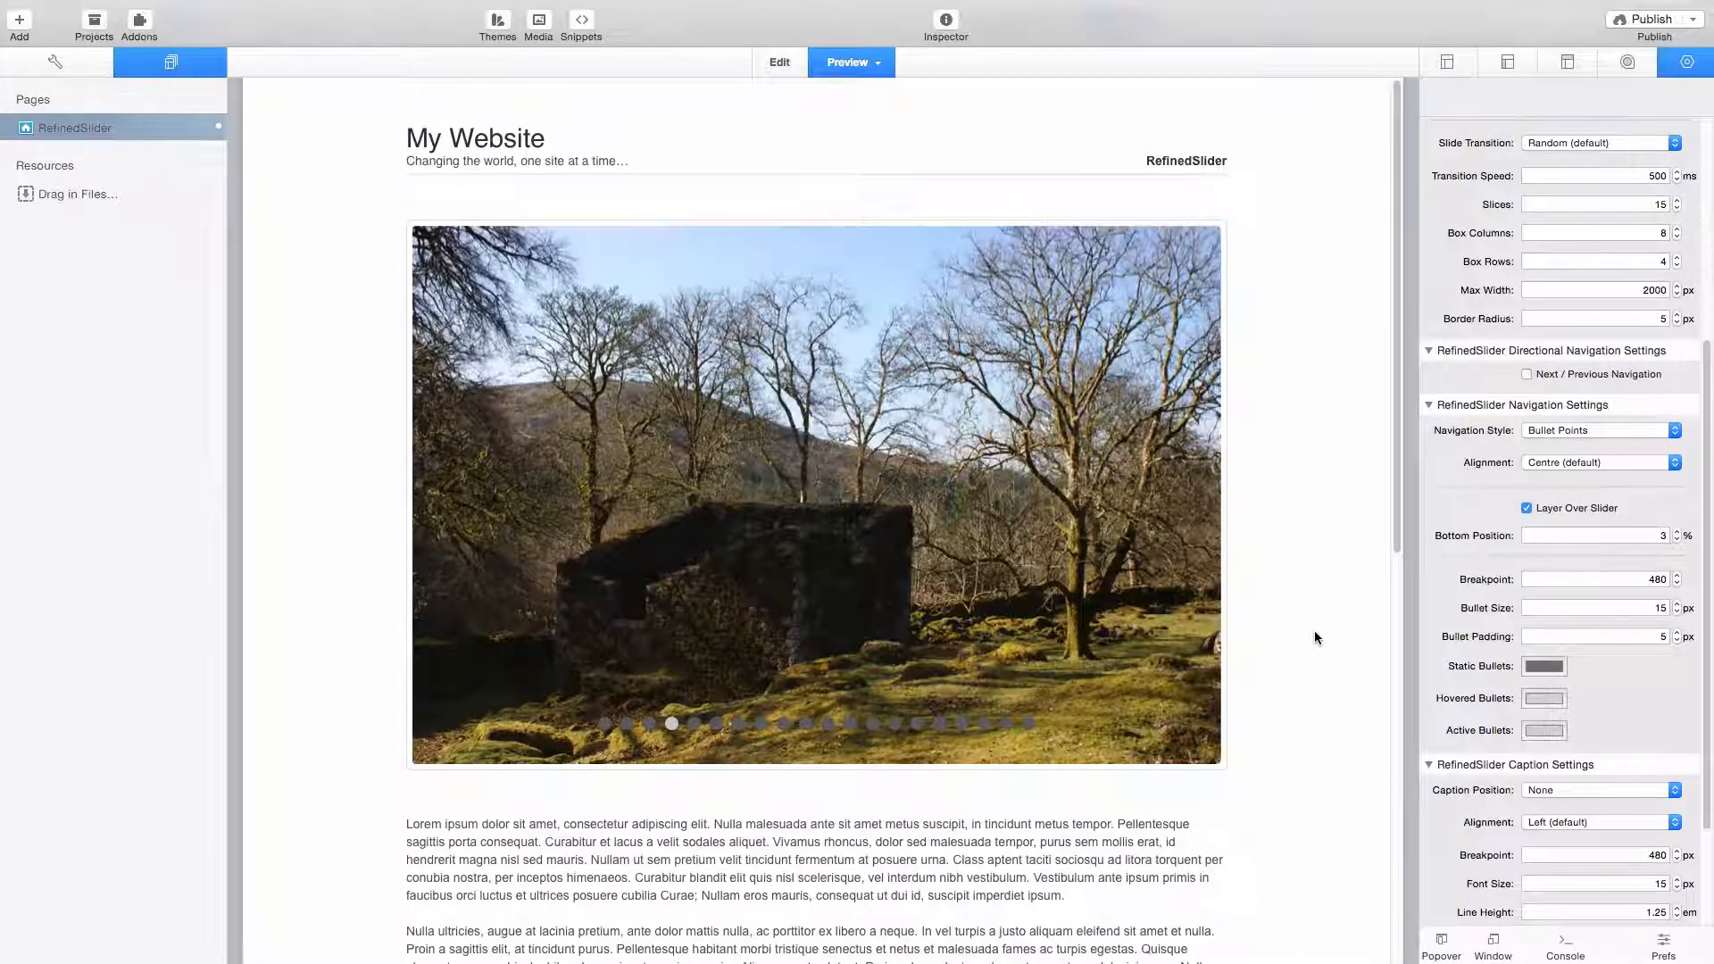
pyautogui.press('super+r')
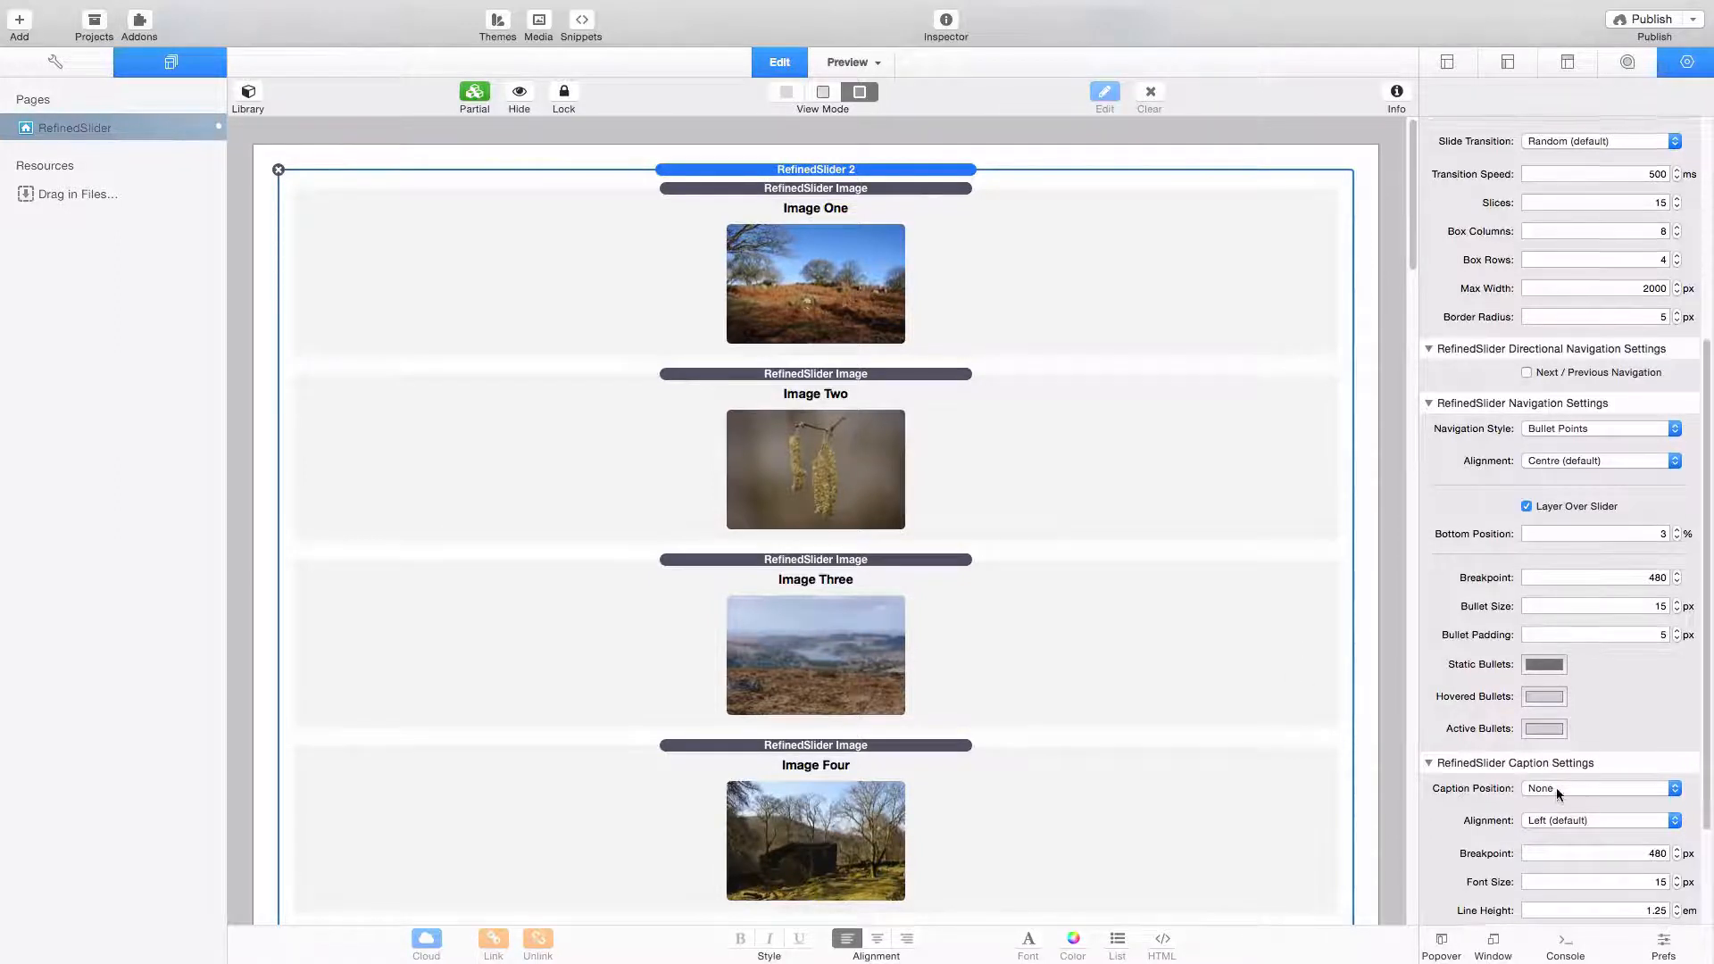
pyautogui.scroll(-4, 1556, 789)
pyautogui.scroll(12, 1555, 641)
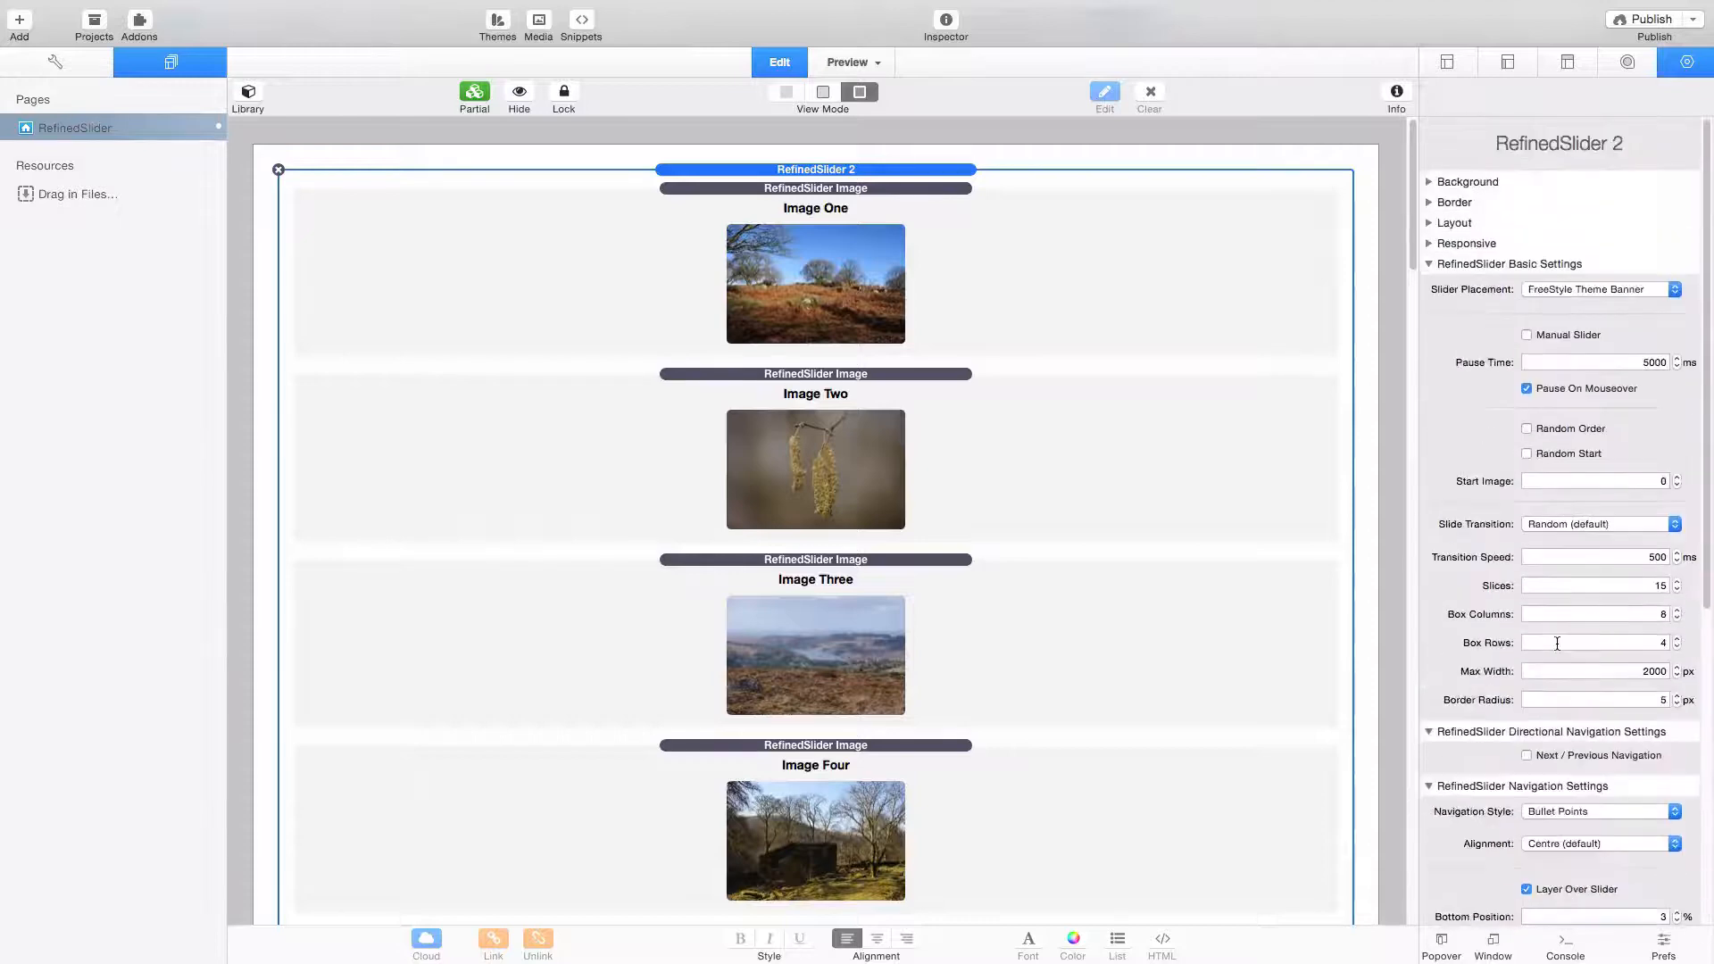